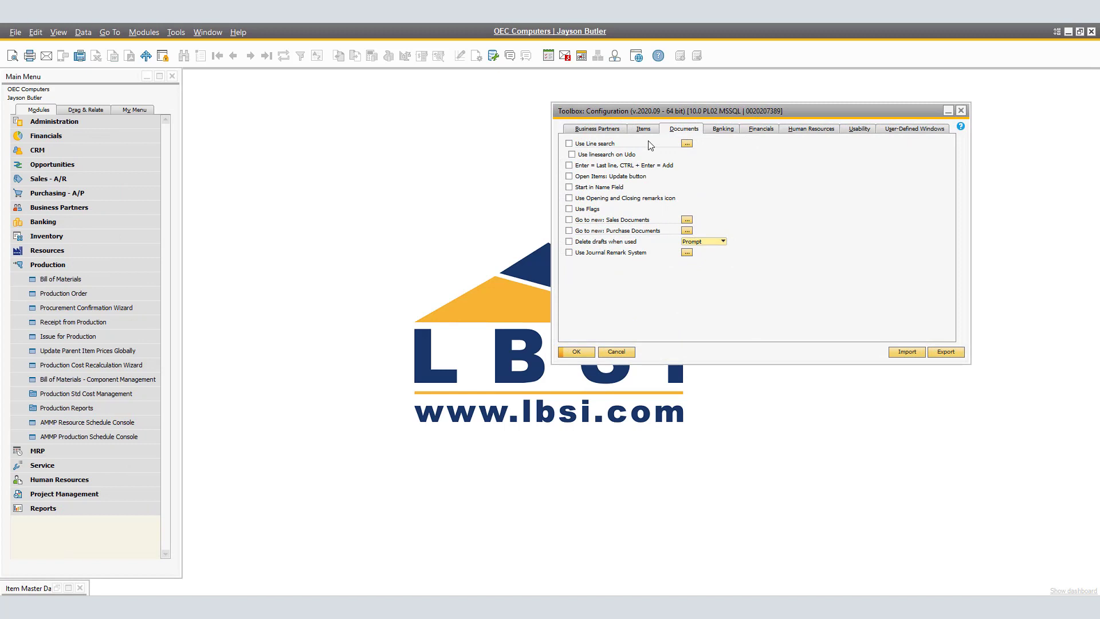
# Enable the Use Line search option for documents and save the configuration.
pyautogui.click(569, 144)
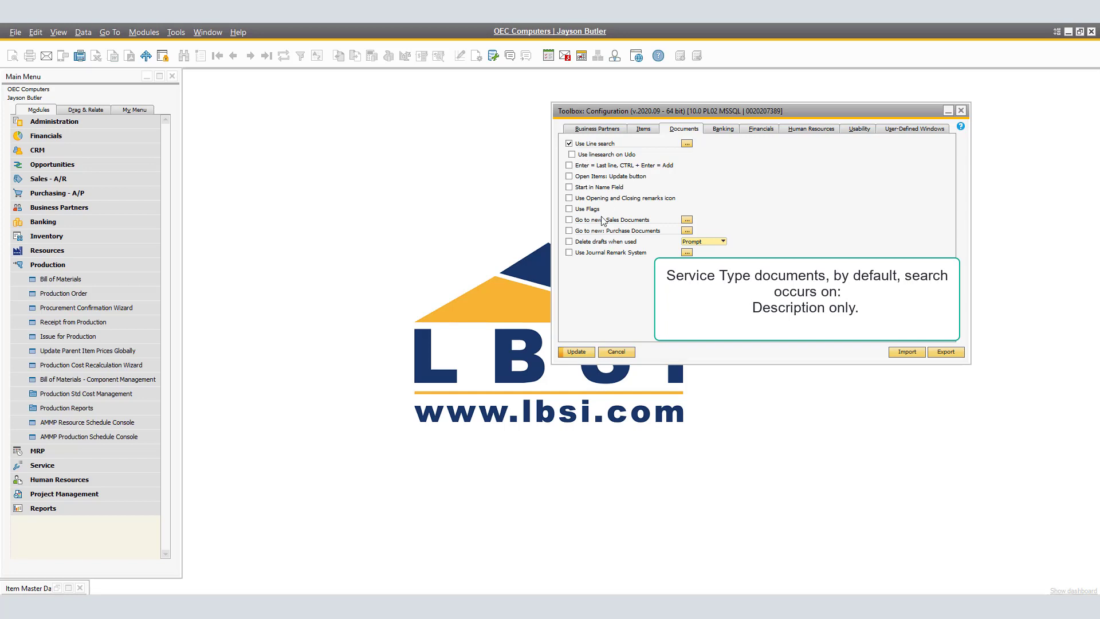
pyautogui.click(590, 351)
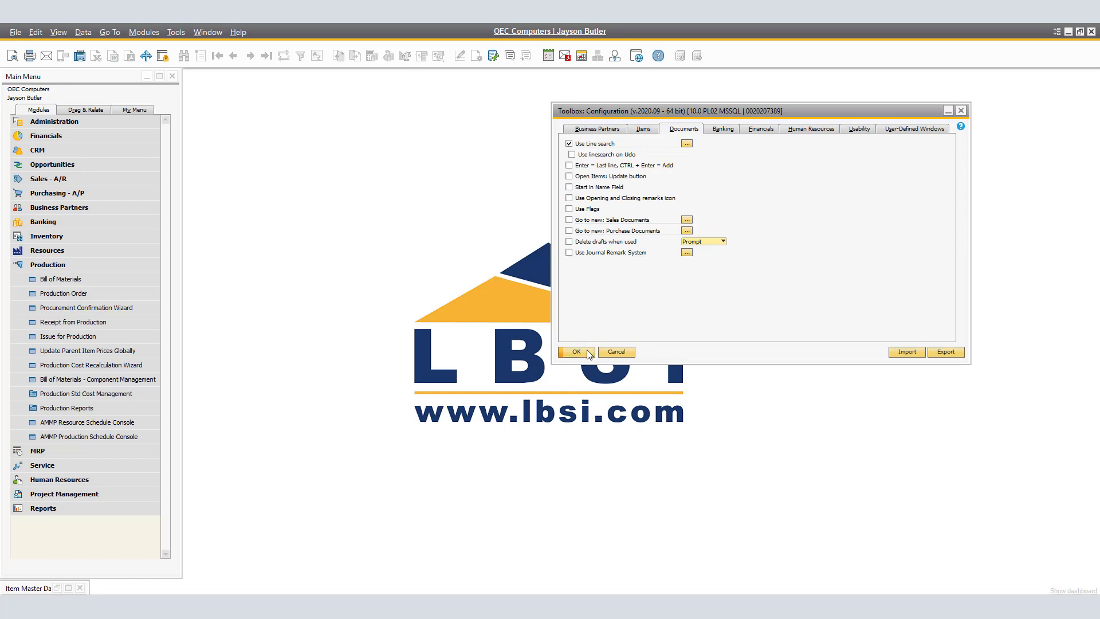
# Bring up the last sales order and search its lines for "rainbow".
pyautogui.click(63, 176)
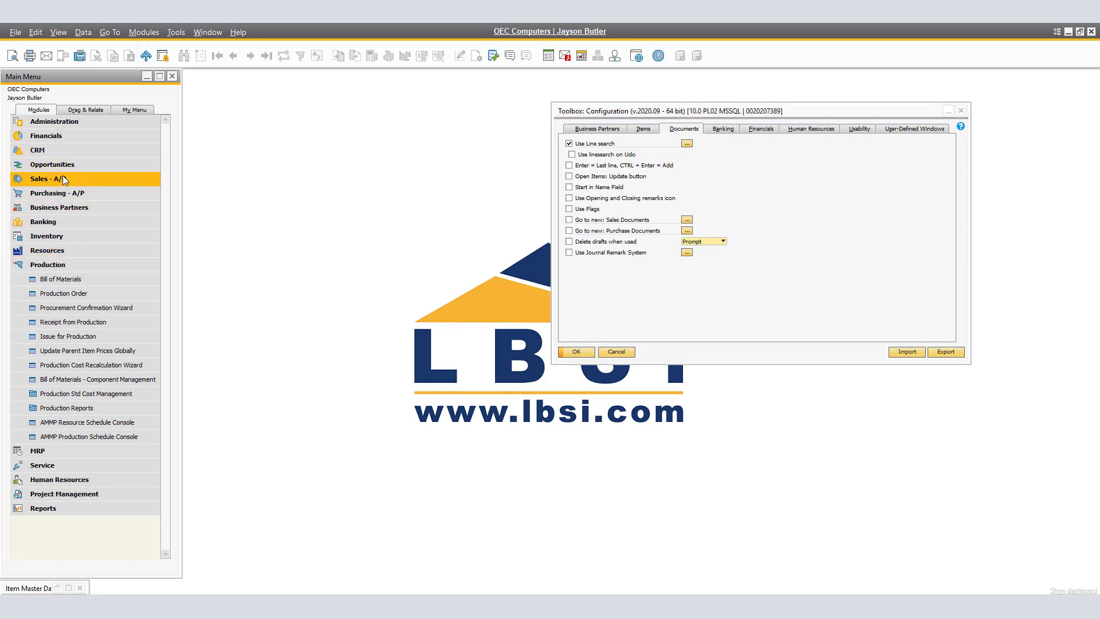
pyautogui.click(61, 222)
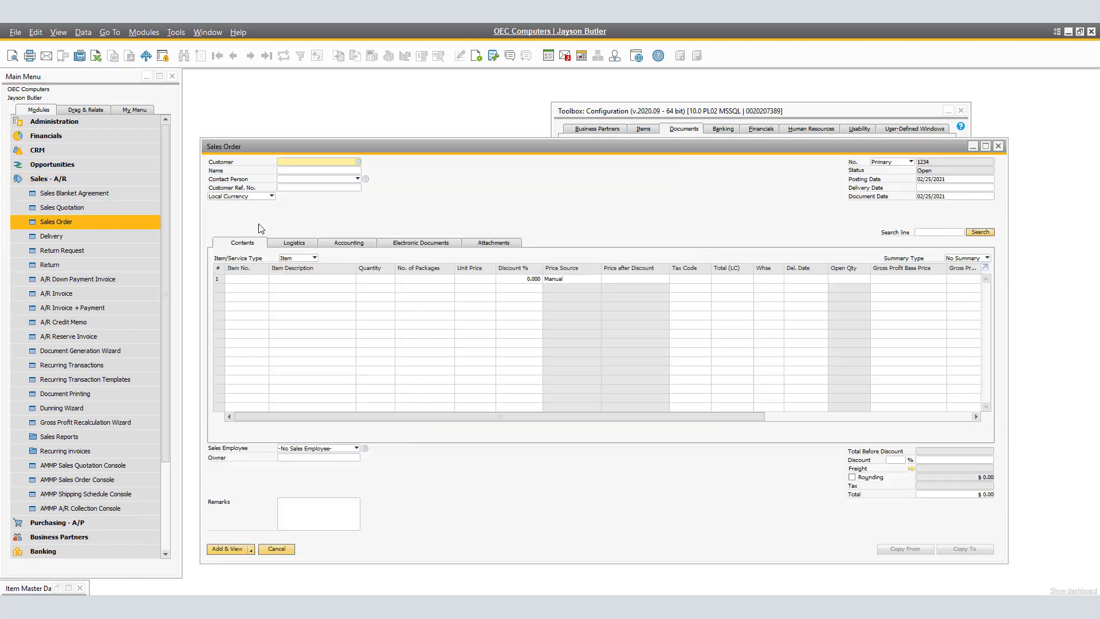
pyautogui.click(267, 56)
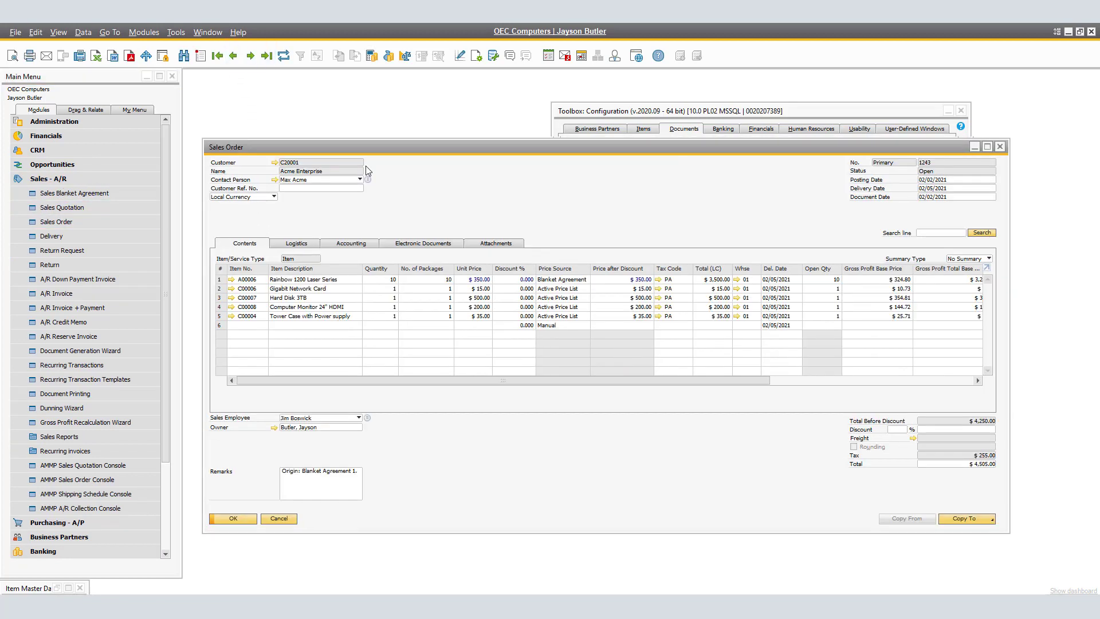
pyautogui.click(946, 235)
pyautogui.write('rainbow')
pyautogui.click(986, 233)
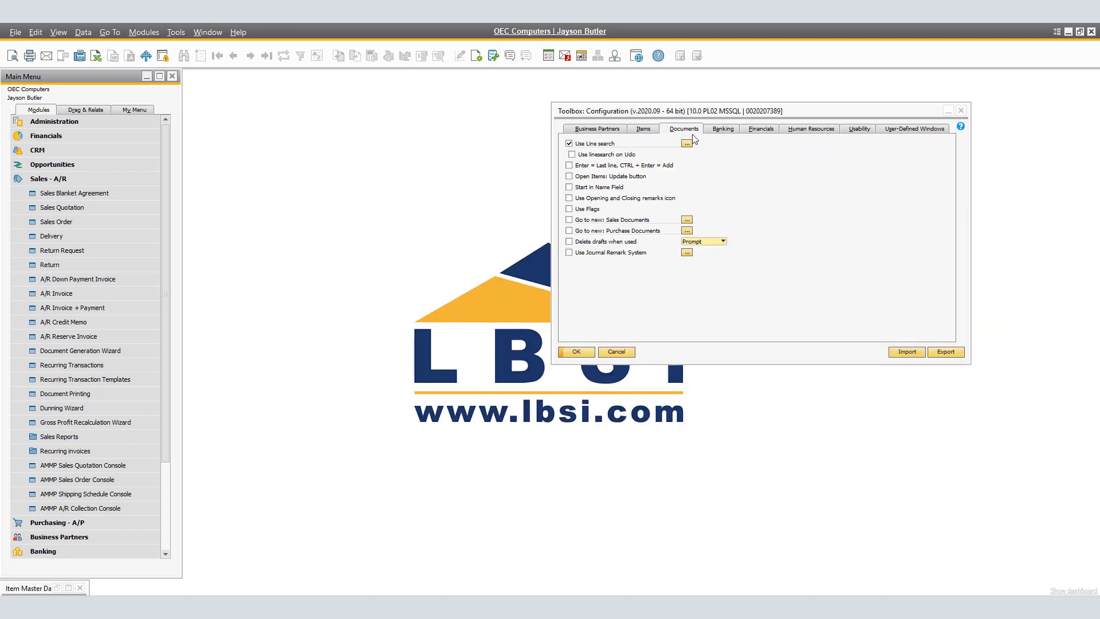
# Open the document types for line search and copy the column UID of the Free Text column from the sales order.
pyautogui.click(687, 143)
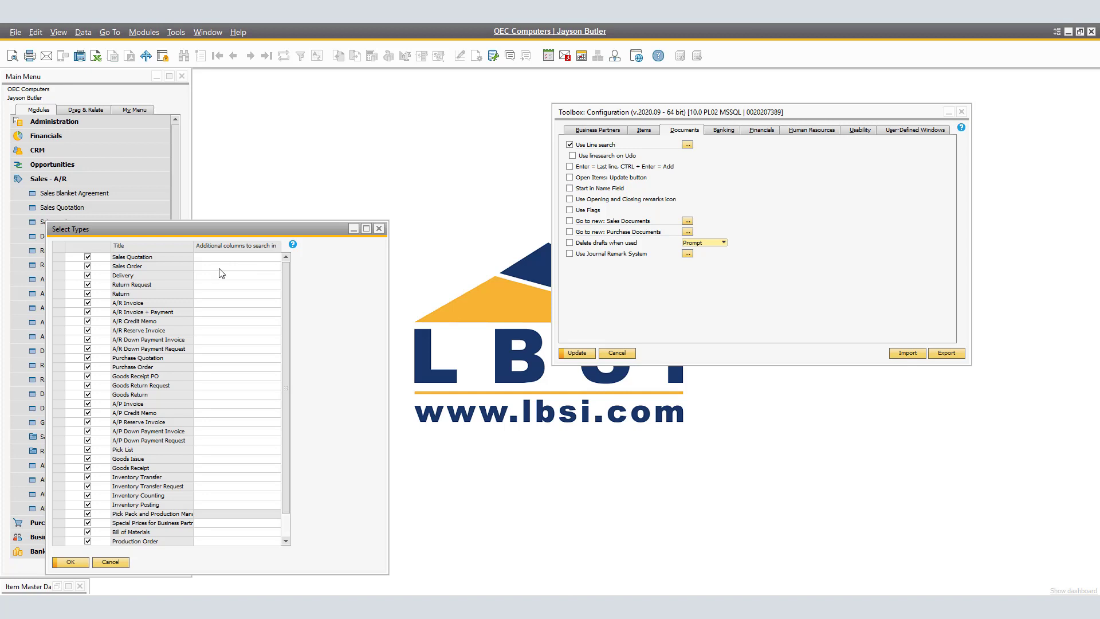
pyautogui.click(220, 269)
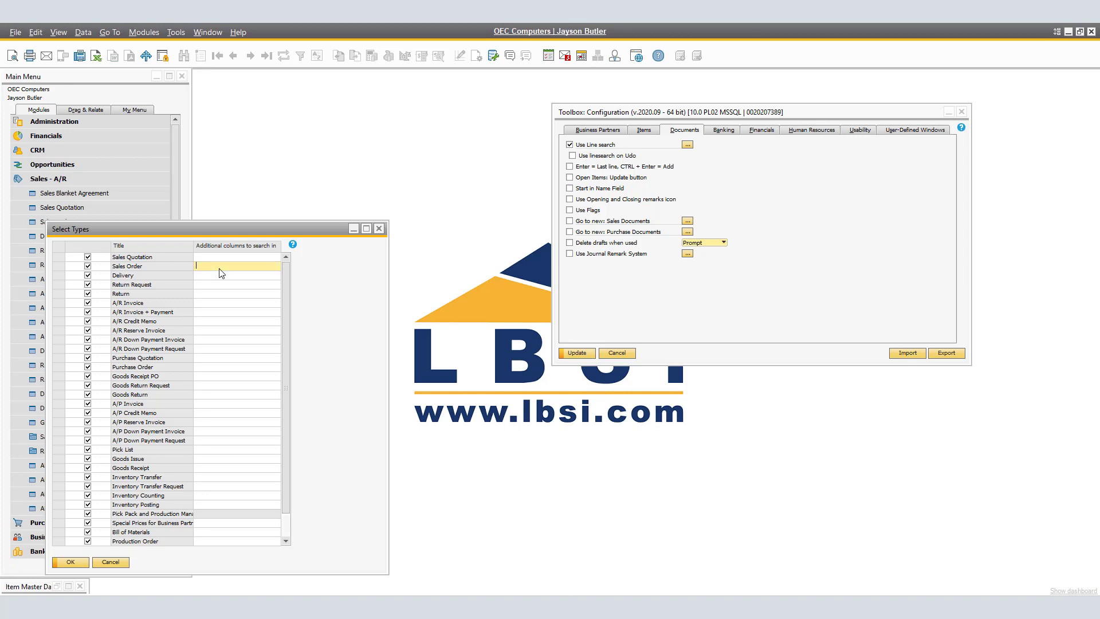
pyautogui.click(34, 224)
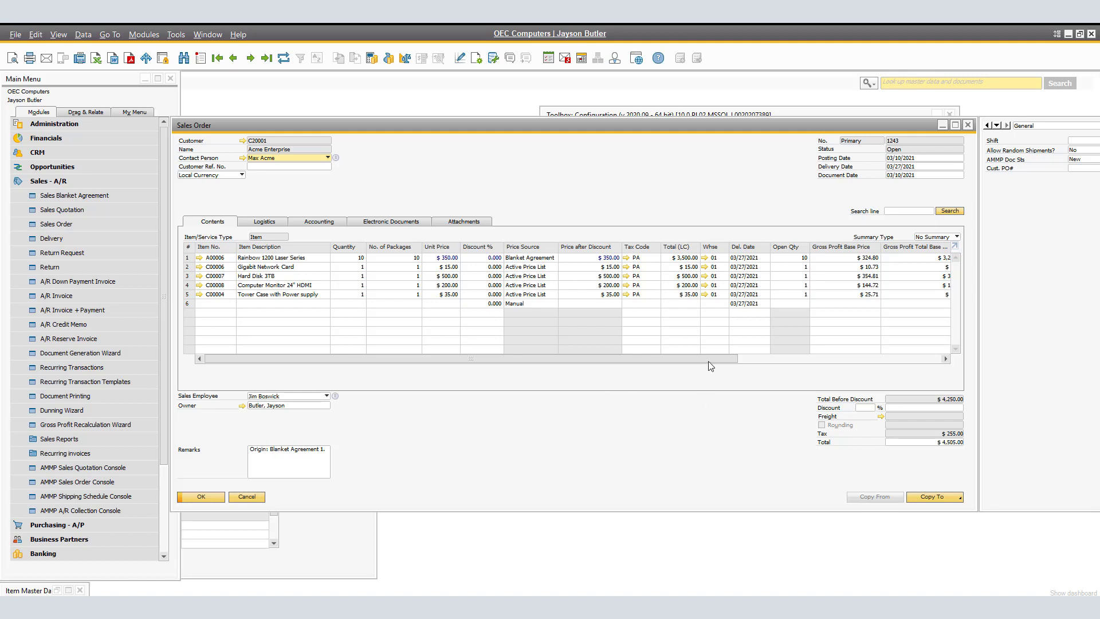
pyautogui.moveTo(710, 360); pyautogui.dragTo(914, 360)
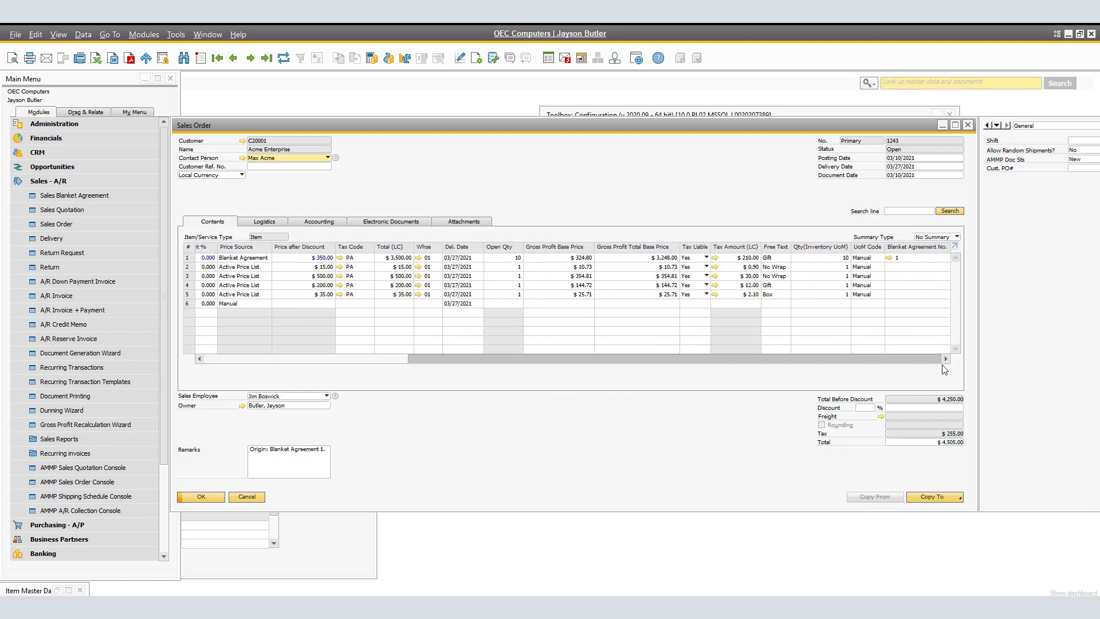
pyautogui.rightClick(784, 260)
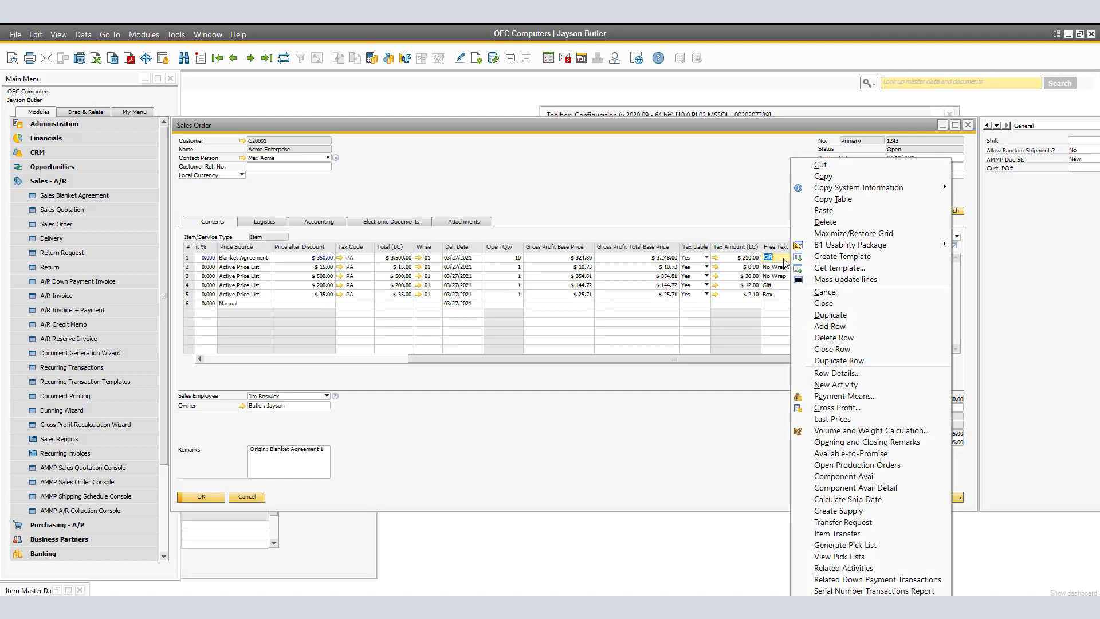
pyautogui.moveTo(946, 194)
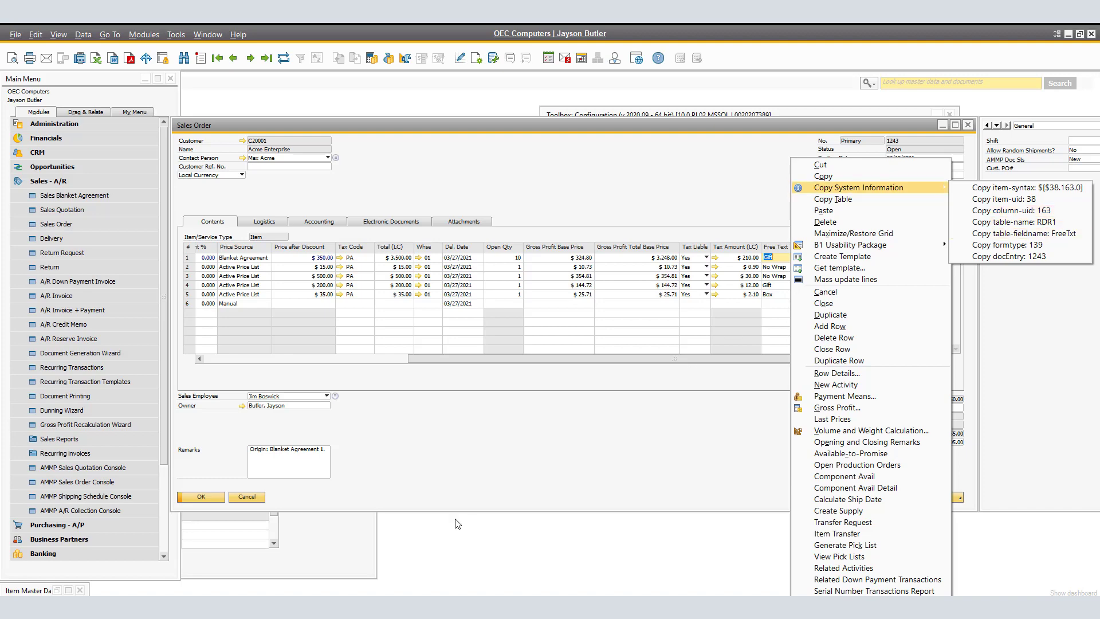
pyautogui.click(1038, 210)
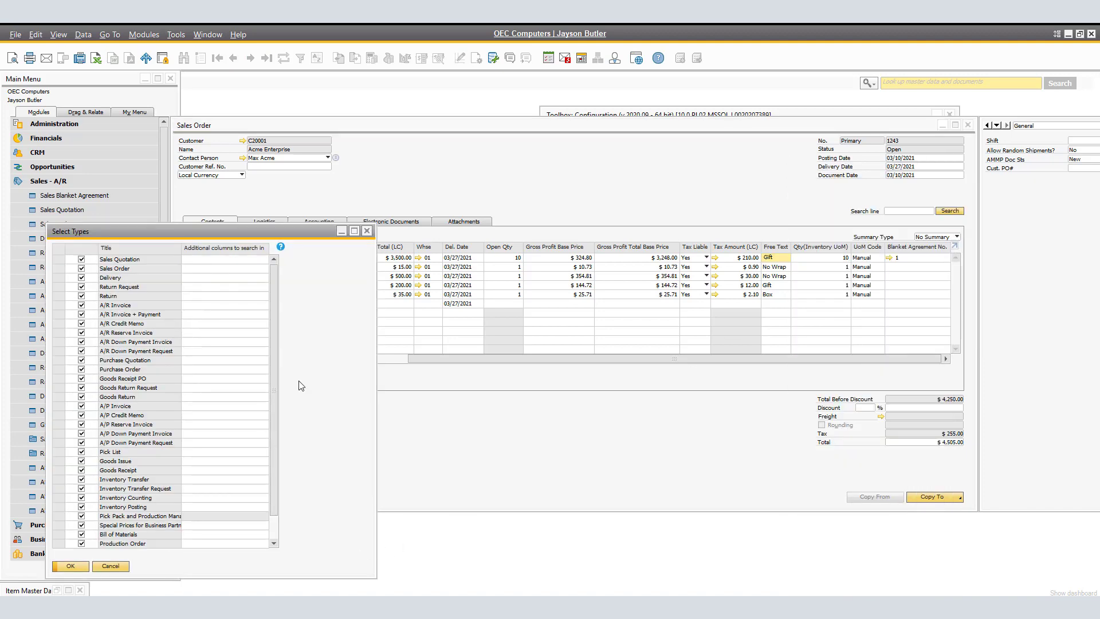
# Set the additional search column for Sales Order to 163 and save the Toolbox configuration.
pyautogui.click(210, 268)
pyautogui.write('163')
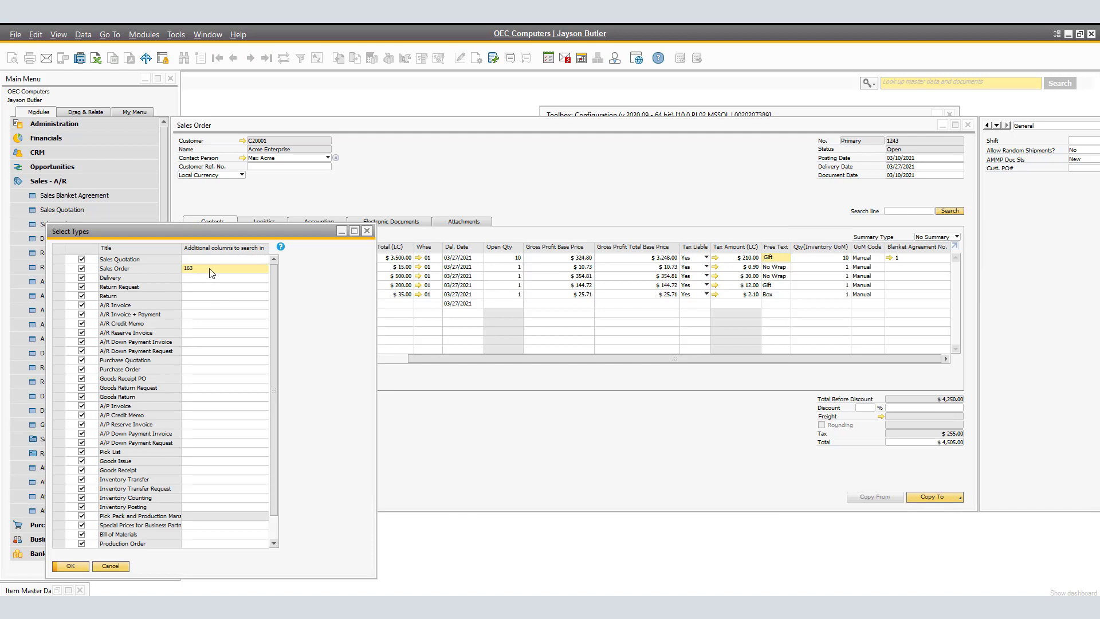
pyautogui.click(70, 568)
pyautogui.click(650, 114)
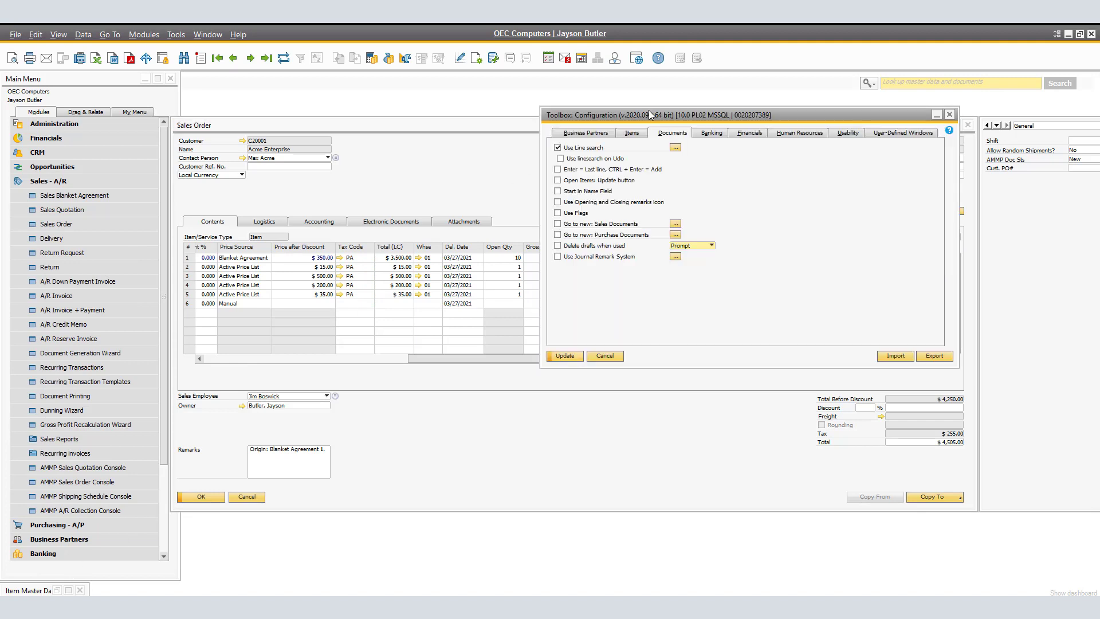
pyautogui.click(564, 356)
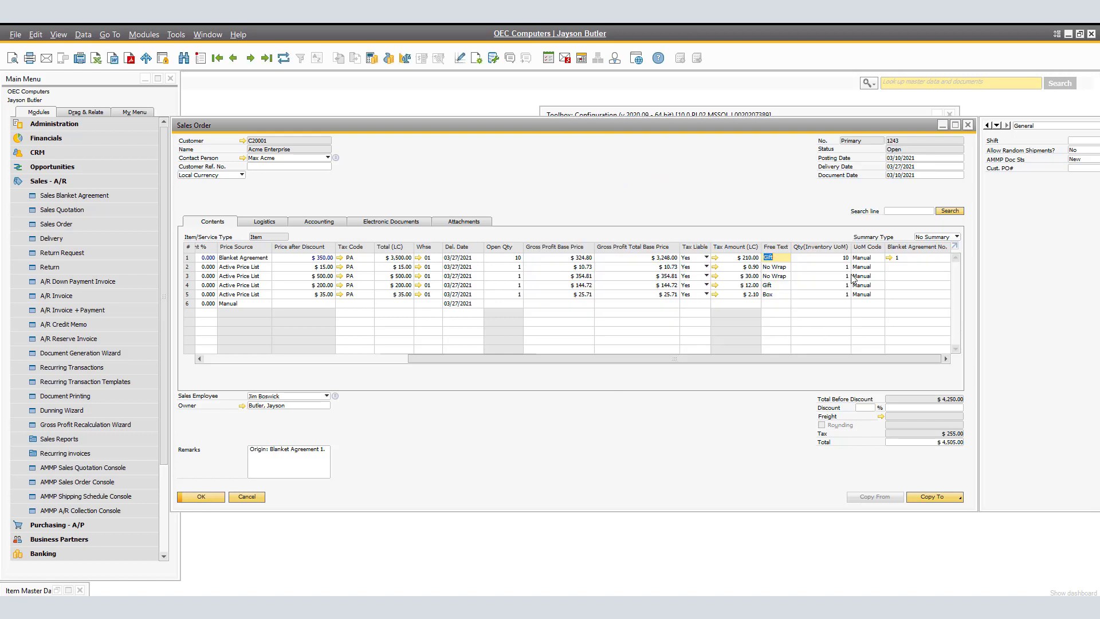
# Search the sales order lines for "Gift" and advance to the next match.
pyautogui.click(890, 210)
pyautogui.write('Gift')
pyautogui.click(948, 212)
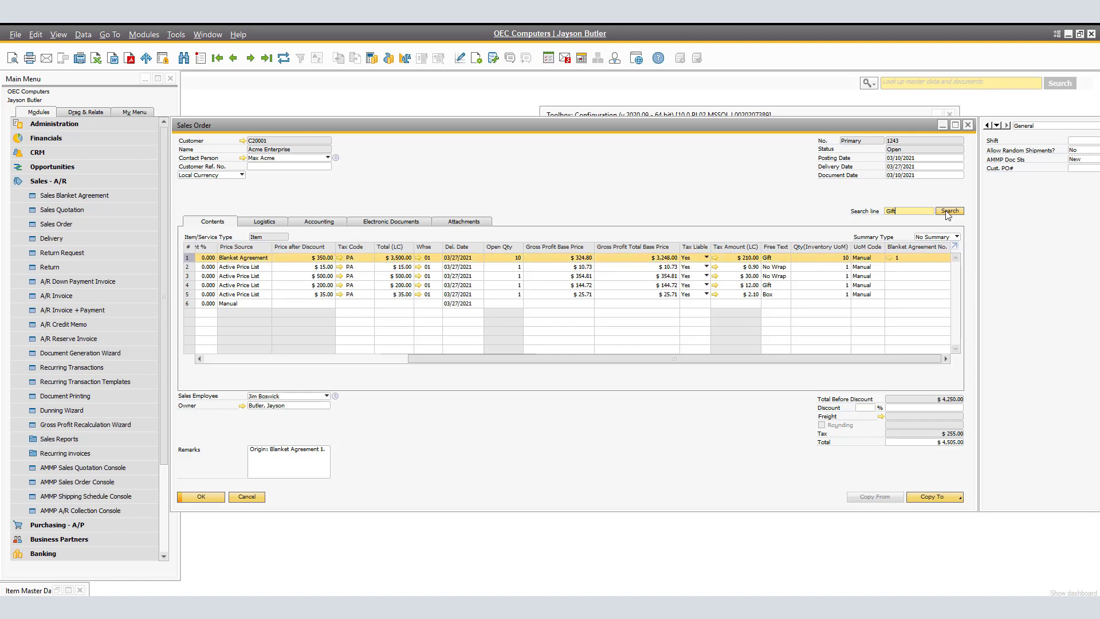
pyautogui.click(948, 212)
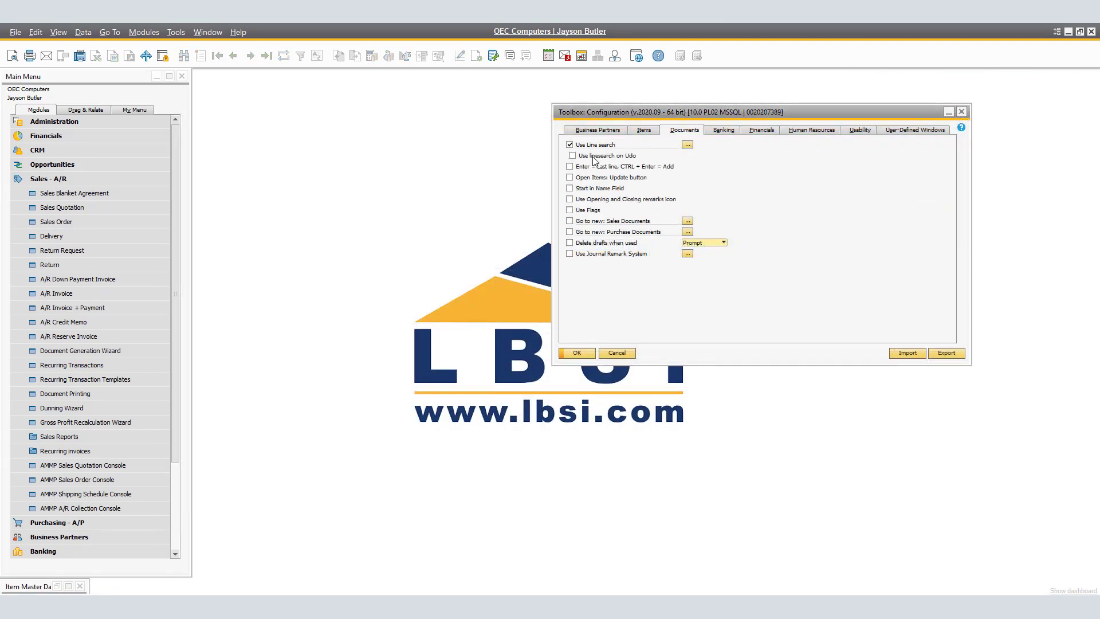
# Enable the options Use linesearch on Udo and Enter = Last line, CTRL + Enter = Add.
pyautogui.click(572, 156)
pyautogui.click(677, 166)
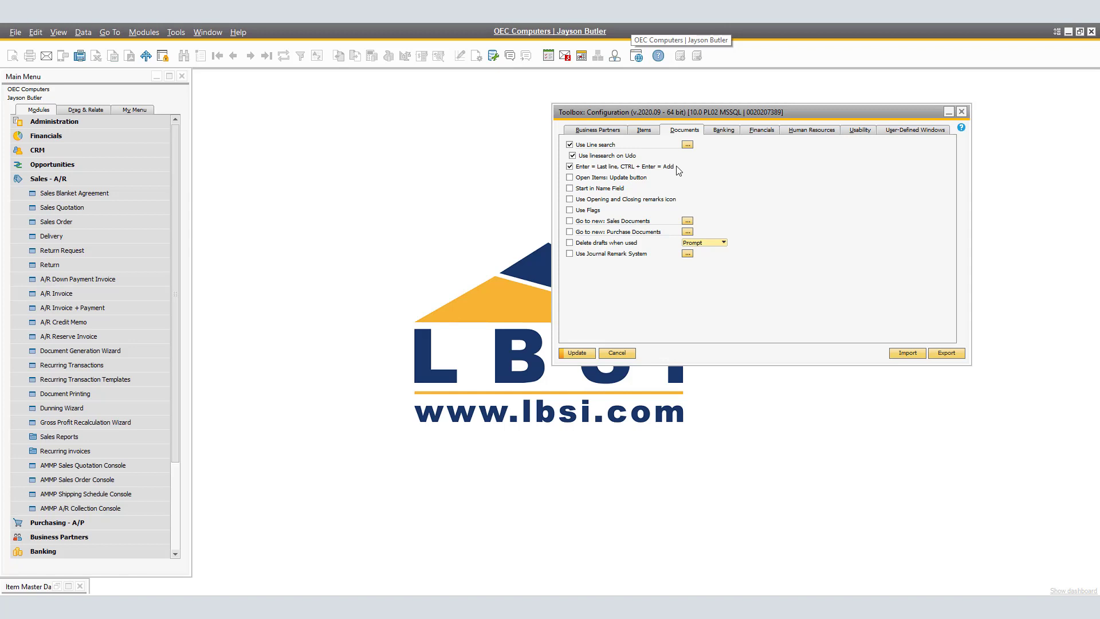
# Try to add a new sales order for customer Maxi-Teq without any items, and discard it.
pyautogui.click(74, 227)
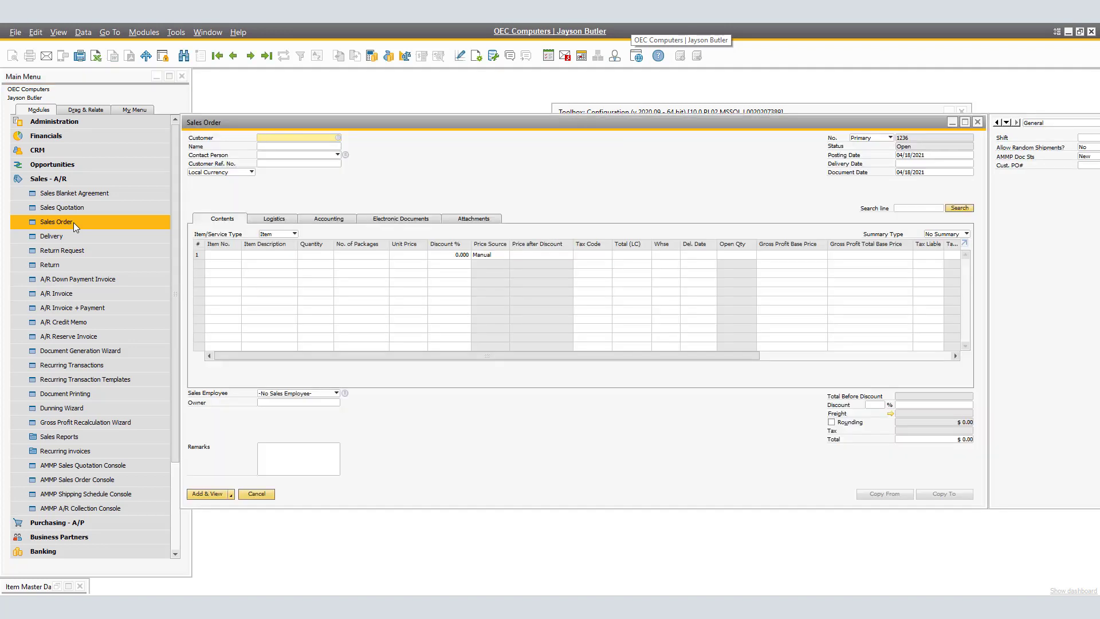
pyautogui.click(338, 138)
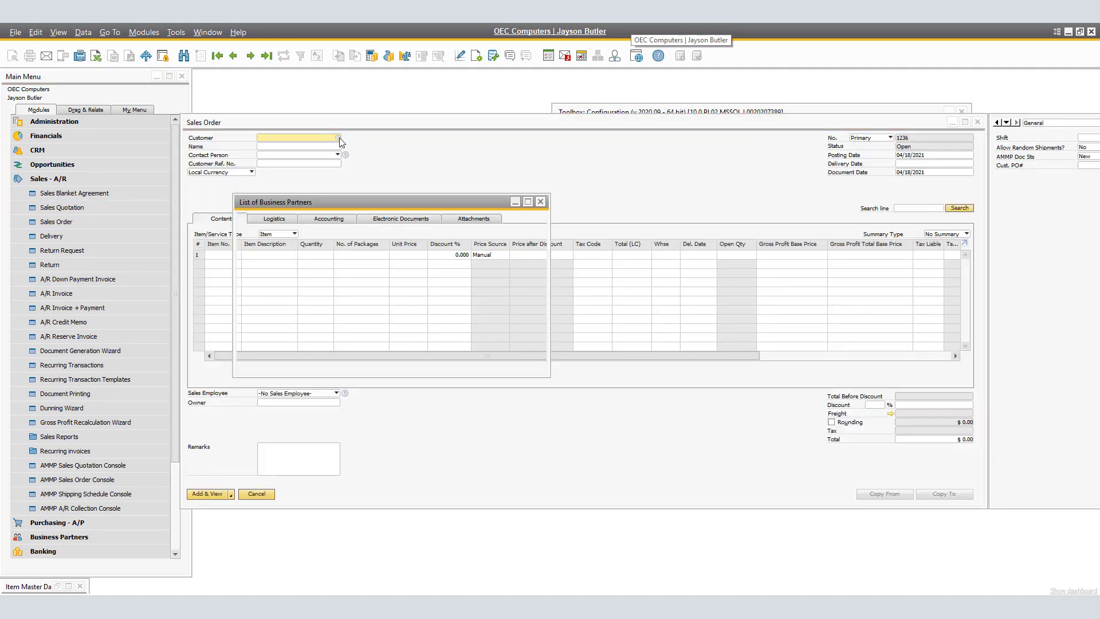
pyautogui.click(264, 366)
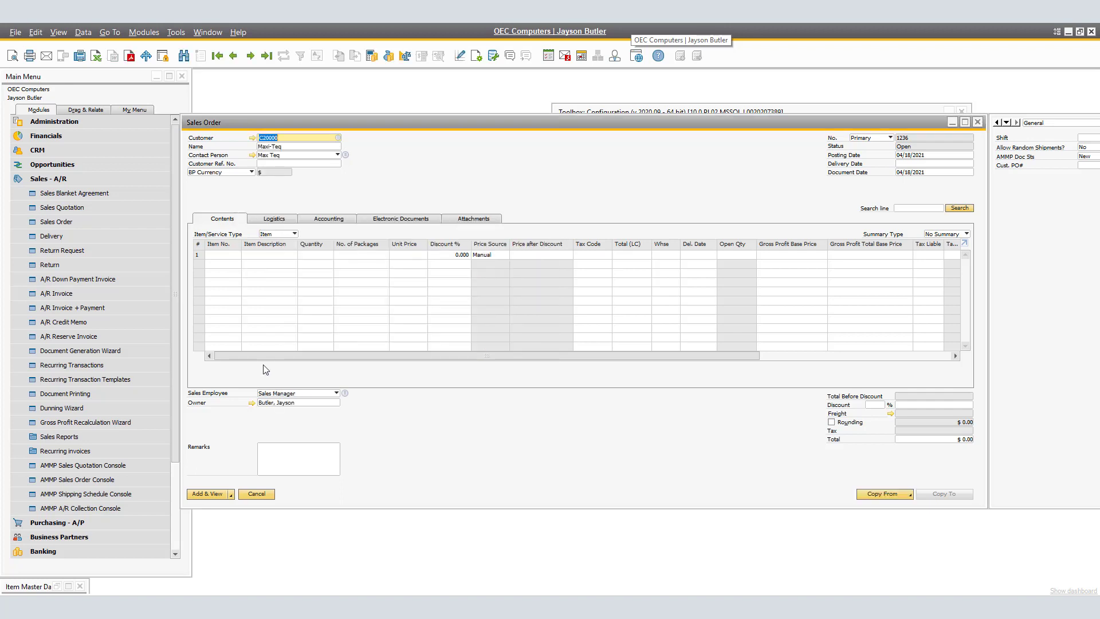
pyautogui.press('Return')
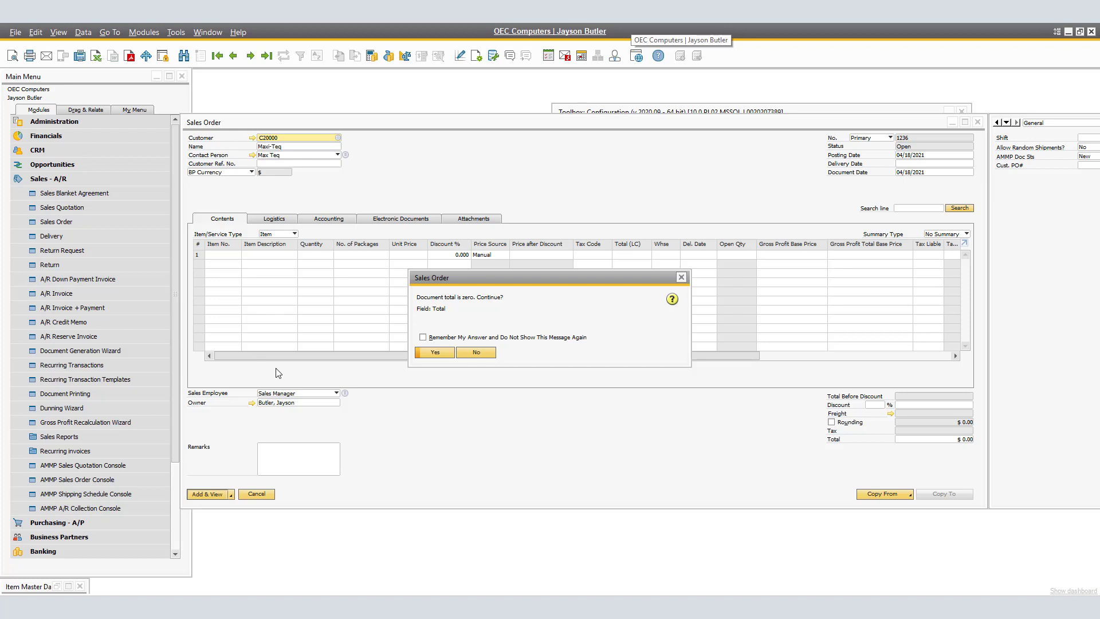
pyautogui.click(480, 352)
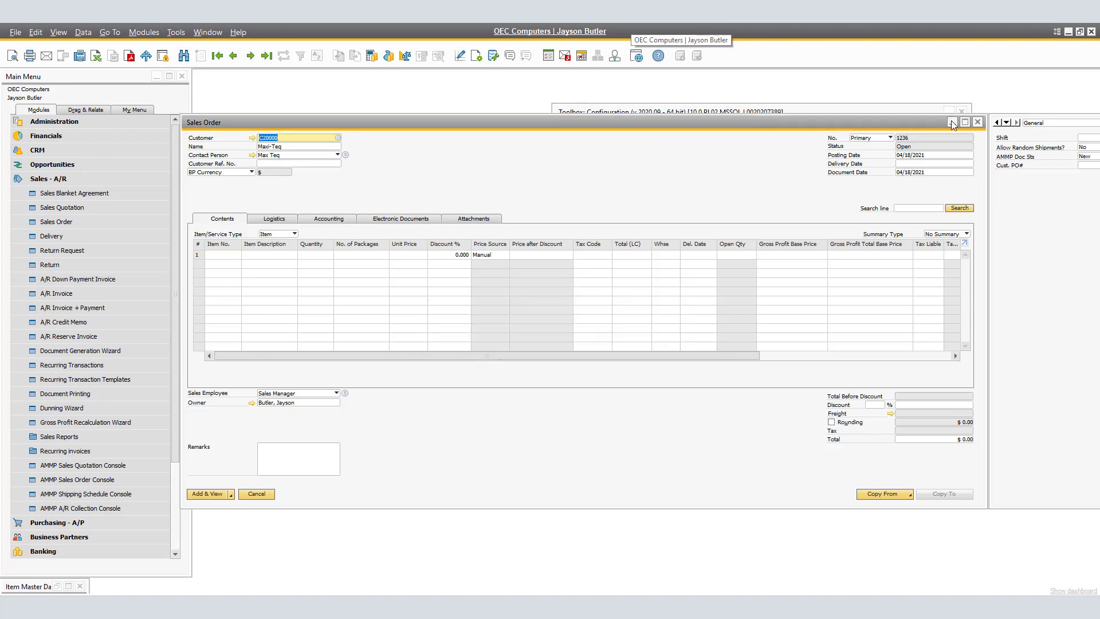
pyautogui.click(977, 122)
pyautogui.click(493, 359)
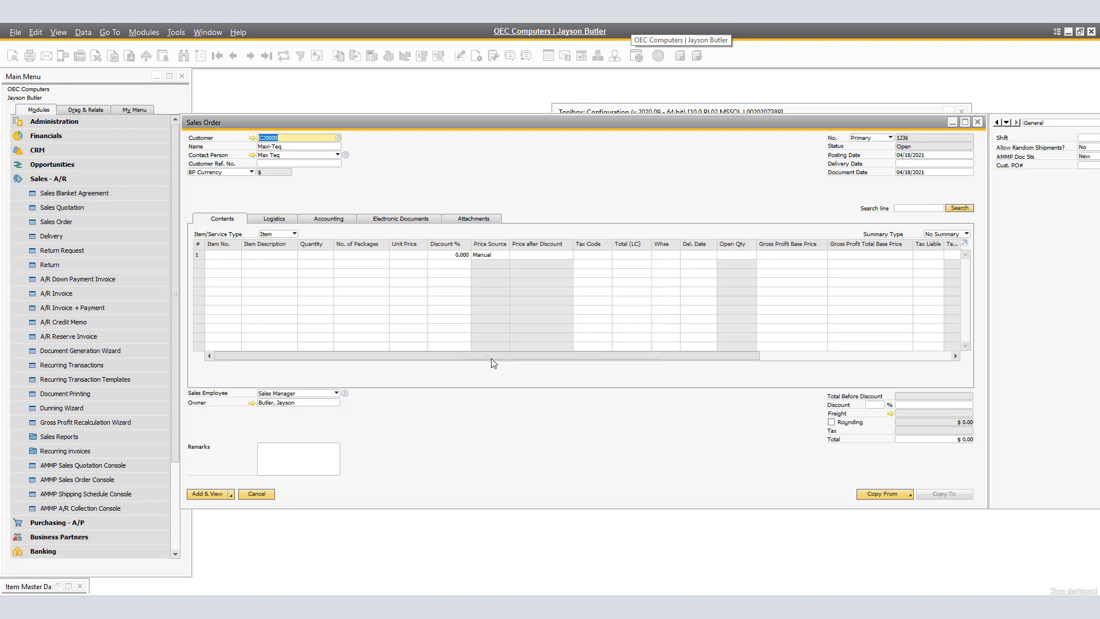
# Save the document options and create a sales order for customer Maxi-Teq with item A00001.
pyautogui.click(576, 353)
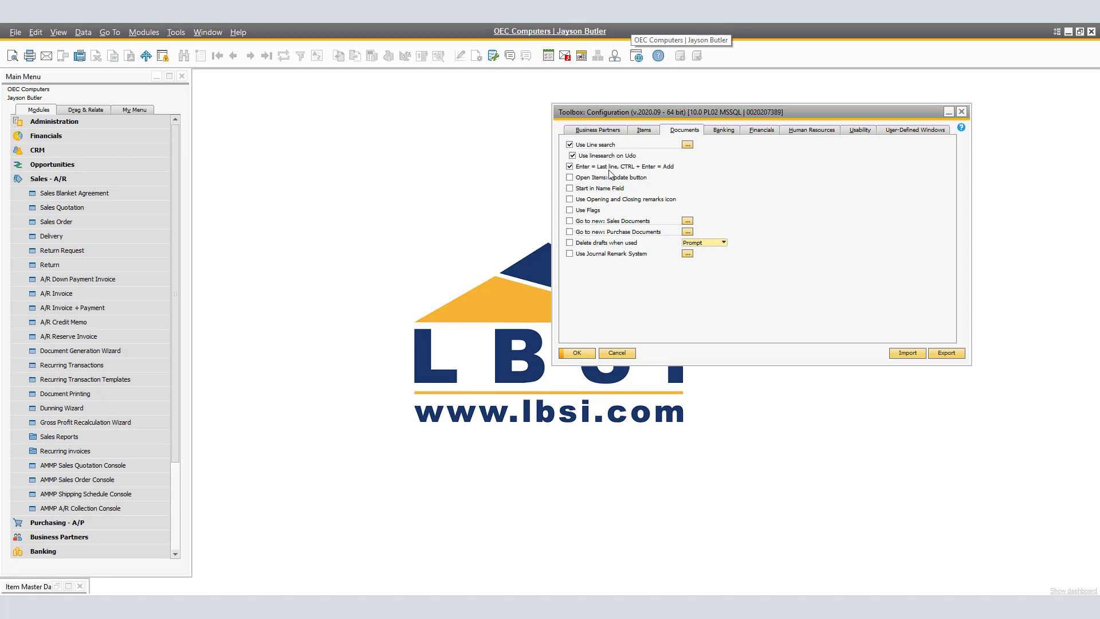
pyautogui.click(68, 224)
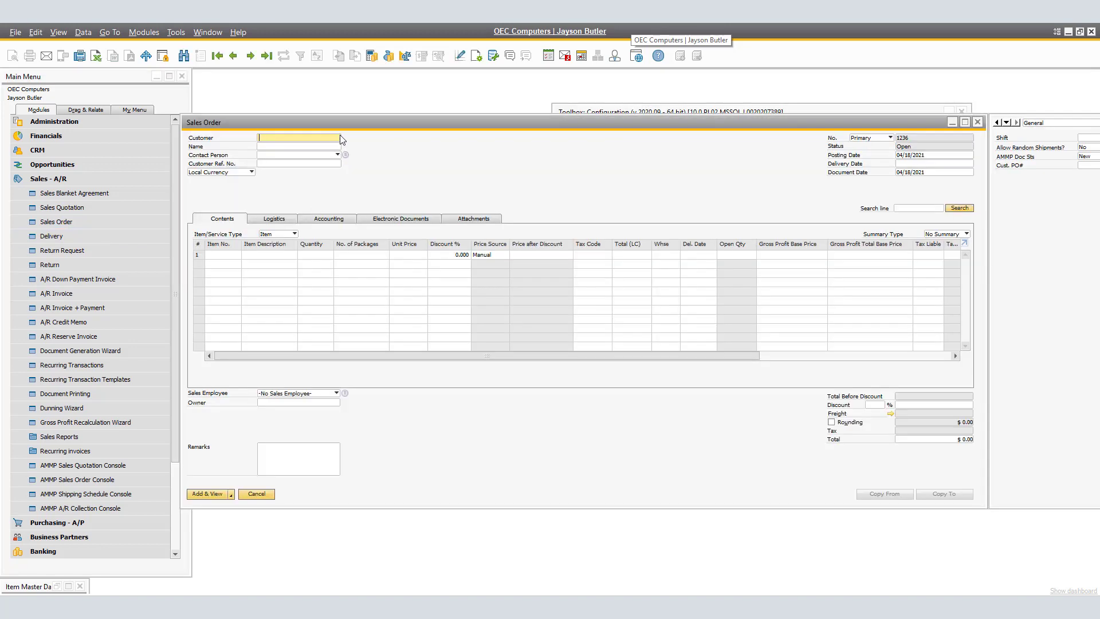
pyautogui.click(338, 138)
pyautogui.click(270, 366)
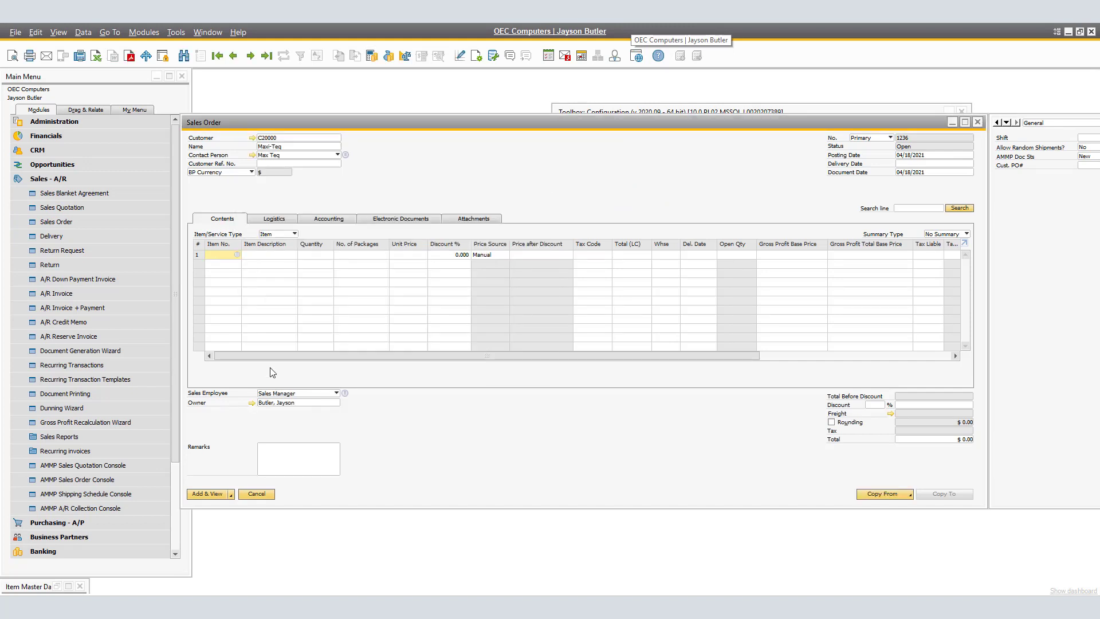
pyautogui.click(237, 254)
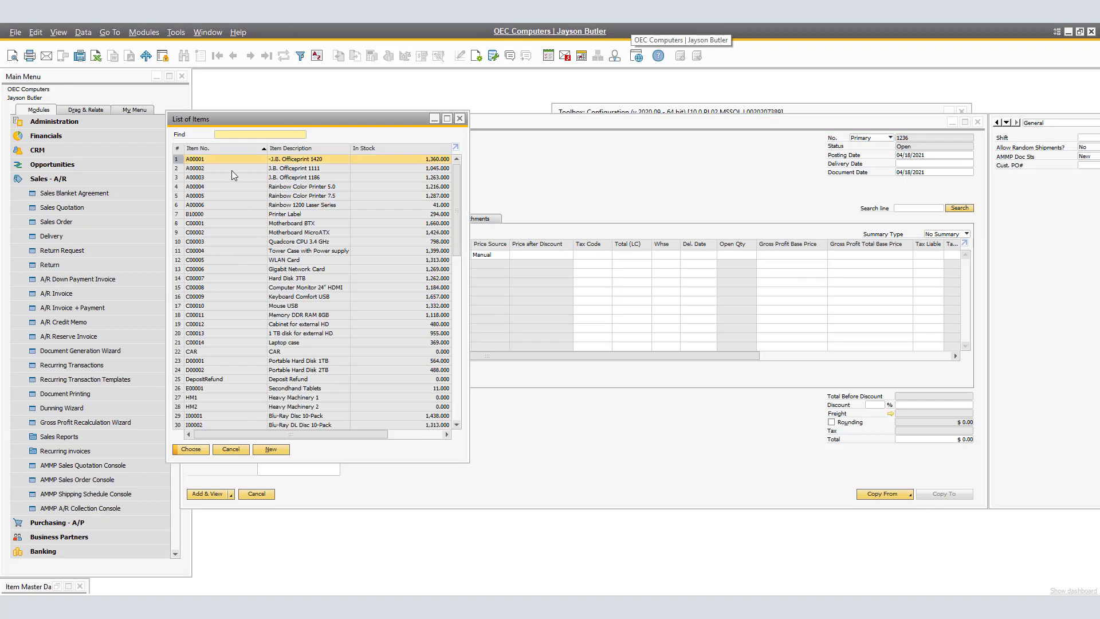
pyautogui.click(191, 449)
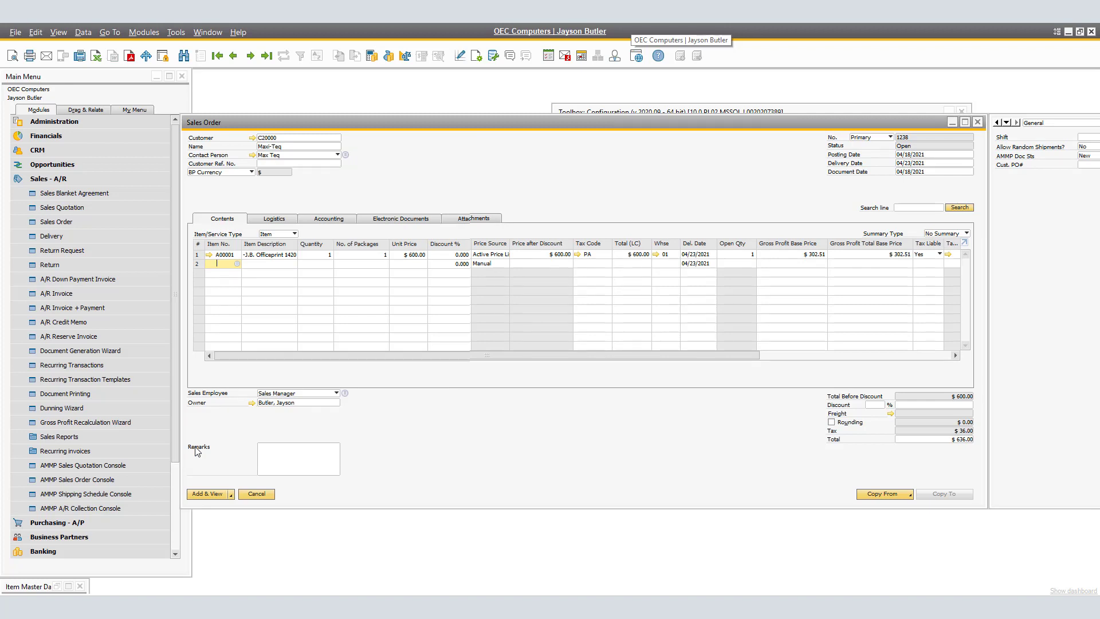
pyautogui.hotkey('ctrl', 'Return')
# Open the General Settings under System Initialization.
pyautogui.click(156, 33)
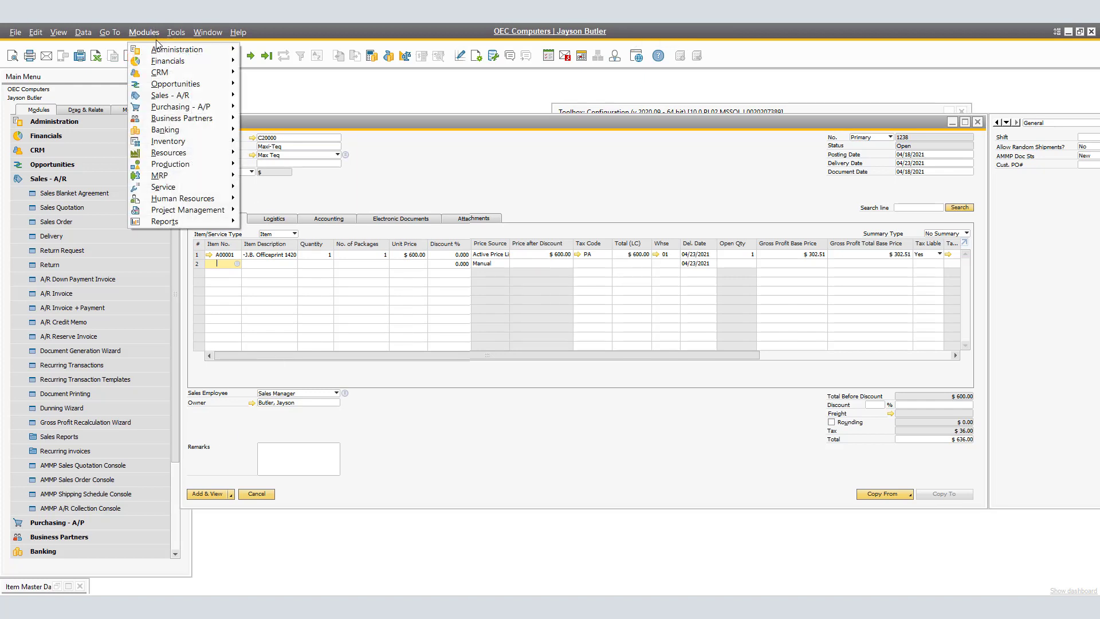
pyautogui.moveTo(223, 50)
pyautogui.moveTo(308, 84)
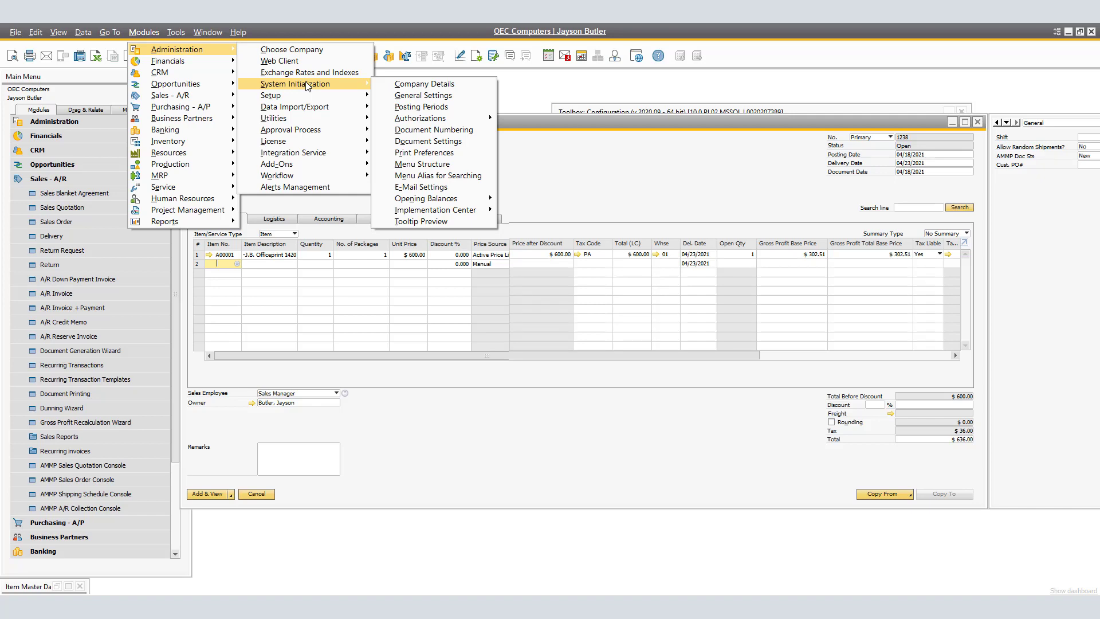
pyautogui.click(414, 96)
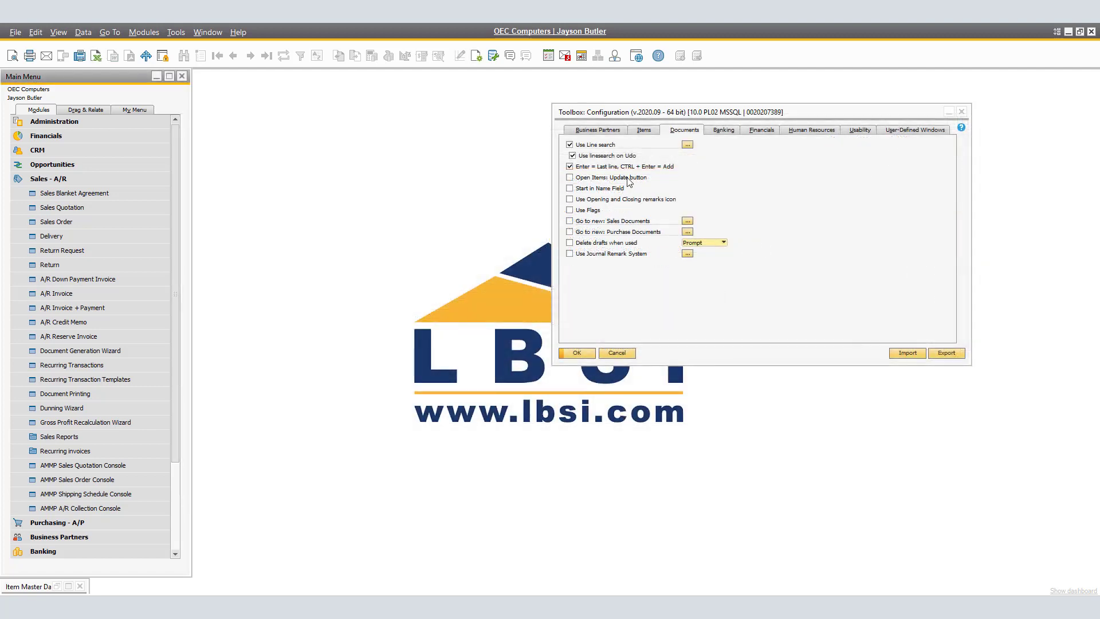
# Enable the option Open Items: Update button and check the document types offered in the Open Items List under Sales Reports.
pyautogui.click(569, 178)
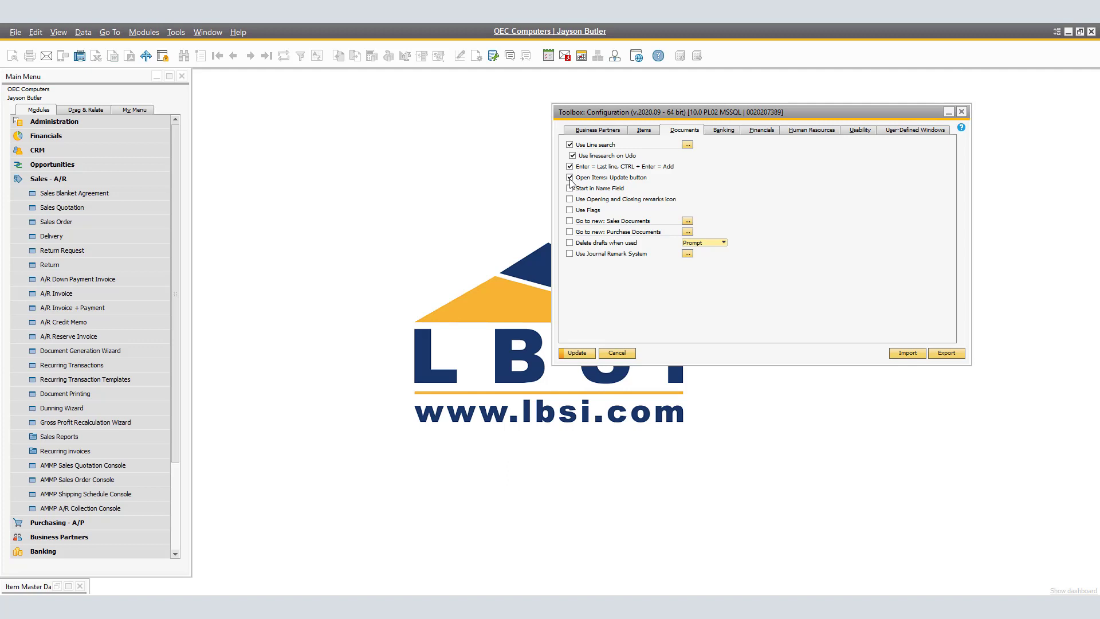
pyautogui.click(43, 436)
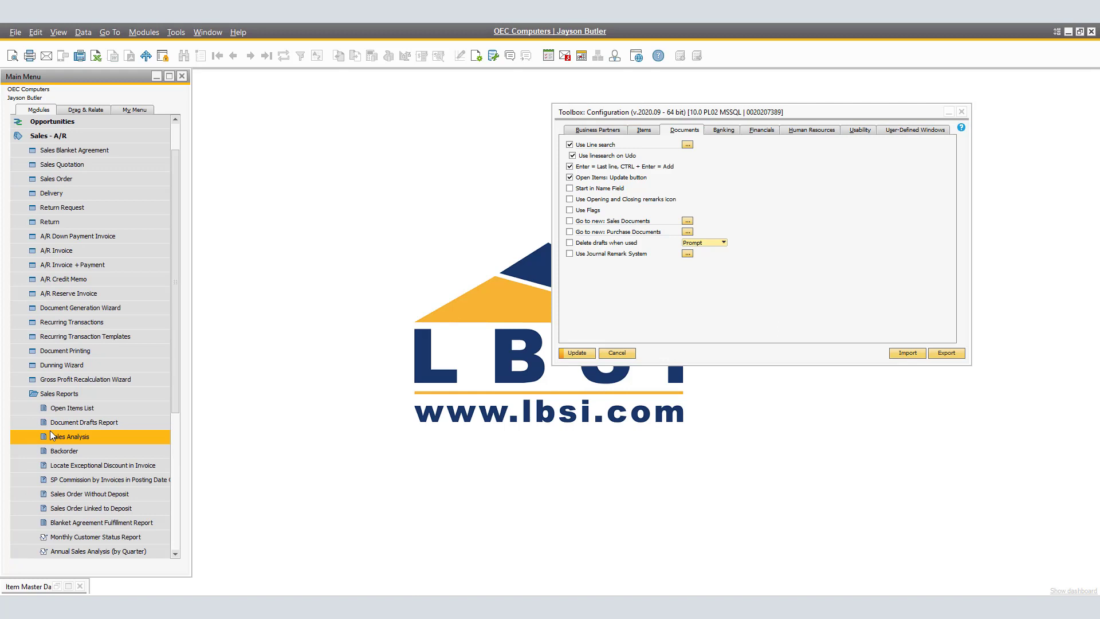
pyautogui.click(77, 407)
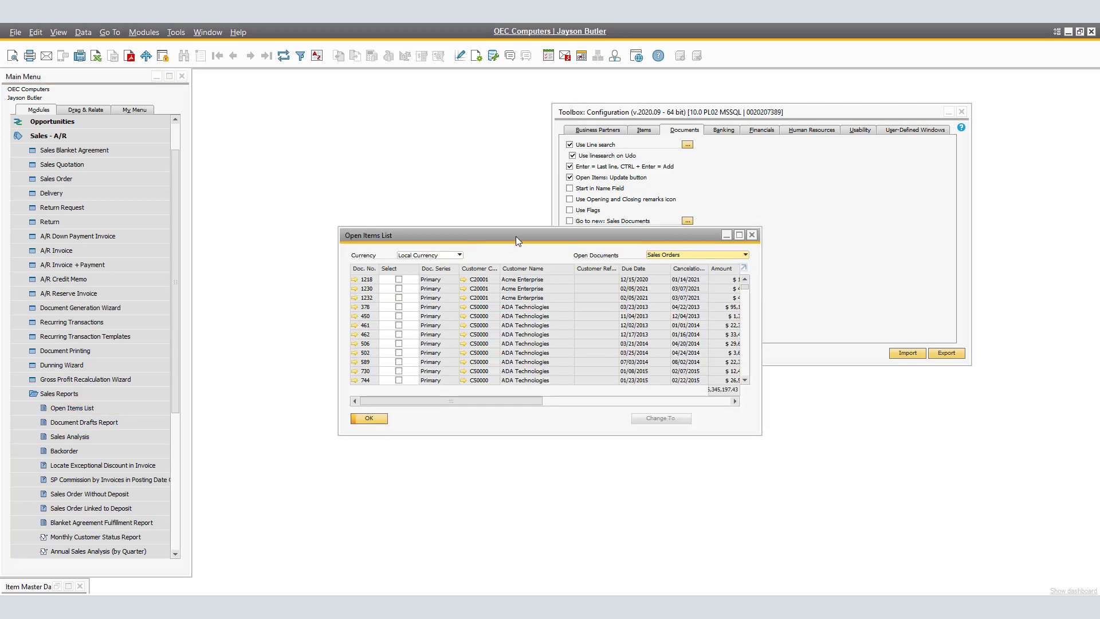
pyautogui.moveTo(516, 236); pyautogui.dragTo(298, 250)
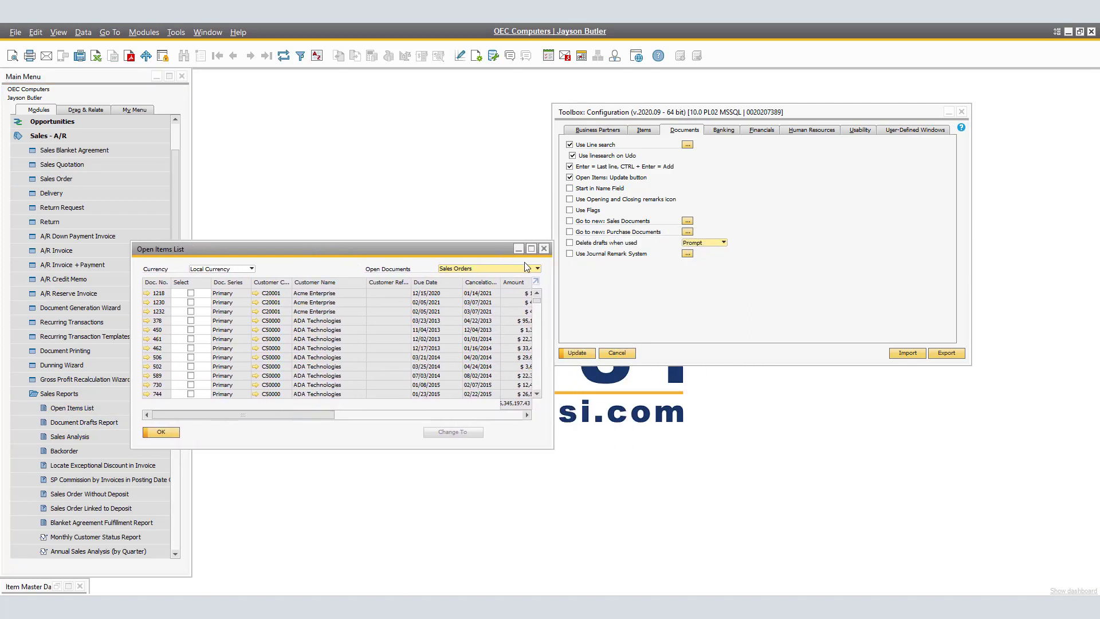
pyautogui.click(537, 269)
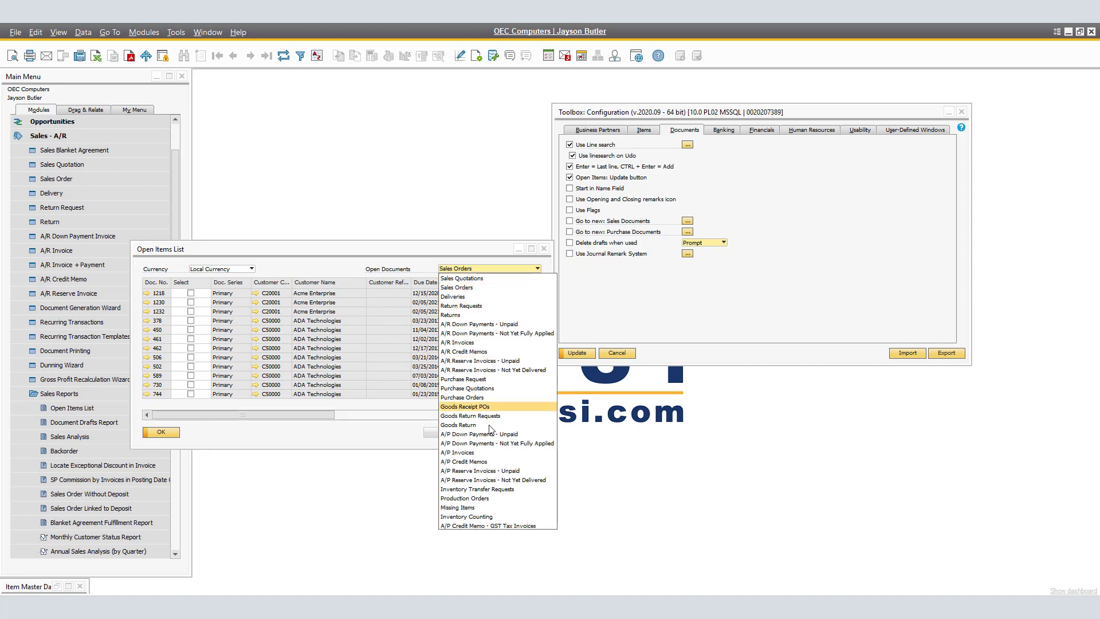
pyautogui.click(460, 250)
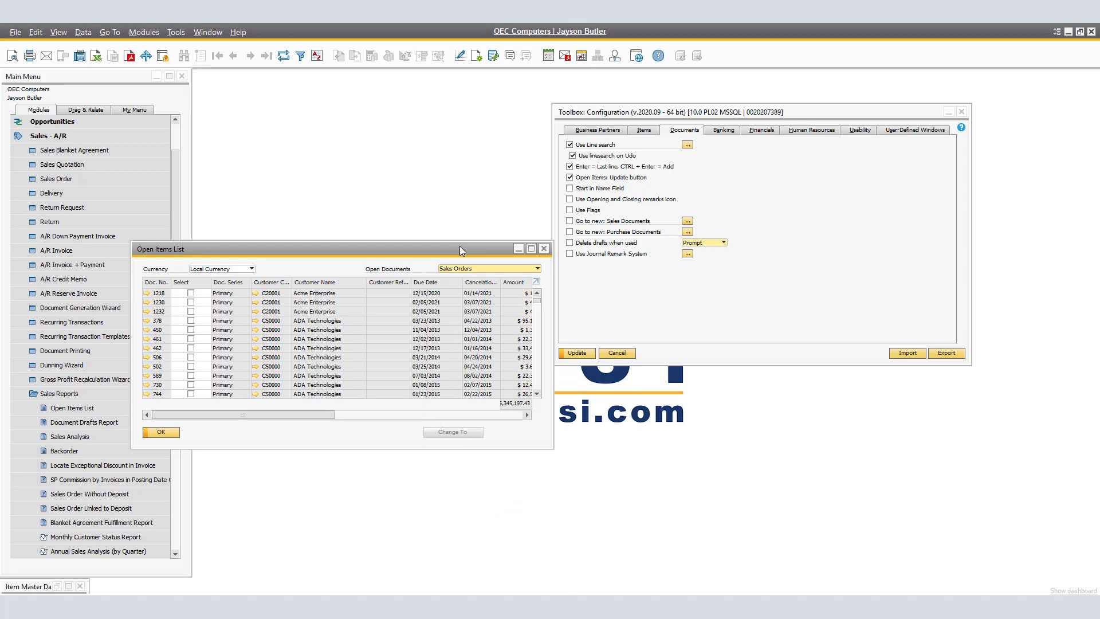
pyautogui.click(544, 249)
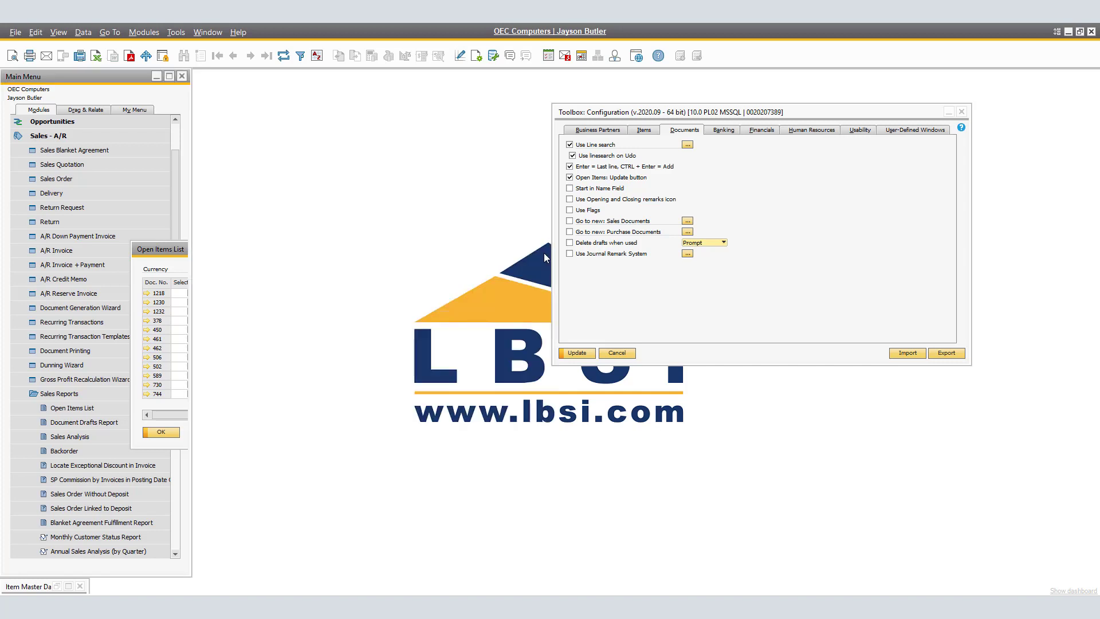
# Save the Open Items: Update button option and reopen the Open Items List from Sales Reports to check its effect.
pyautogui.click(96, 407)
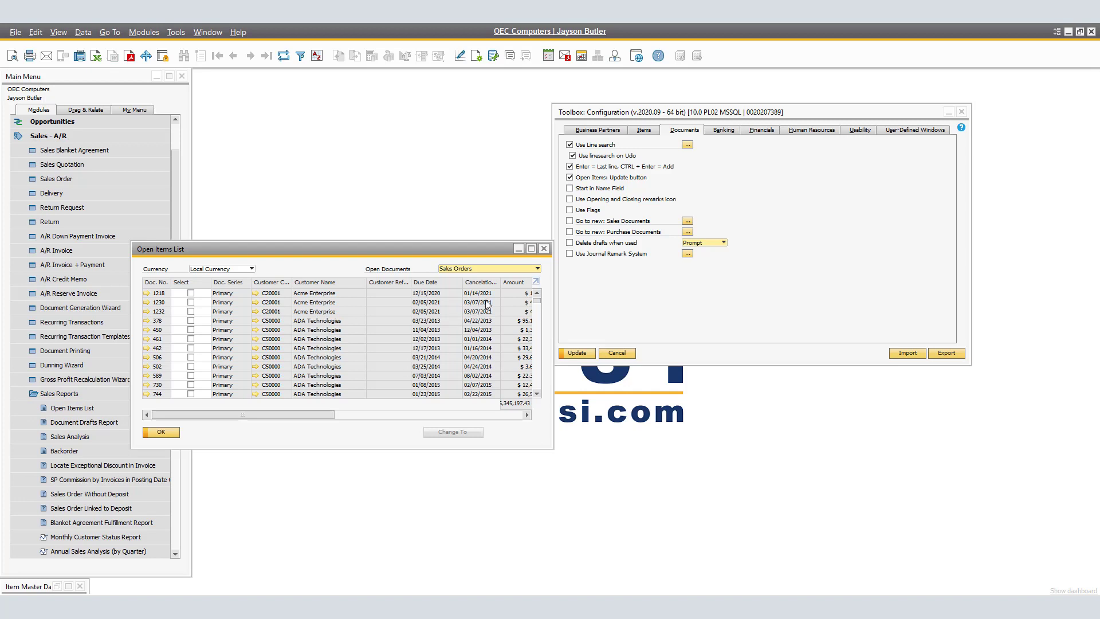
pyautogui.click(542, 248)
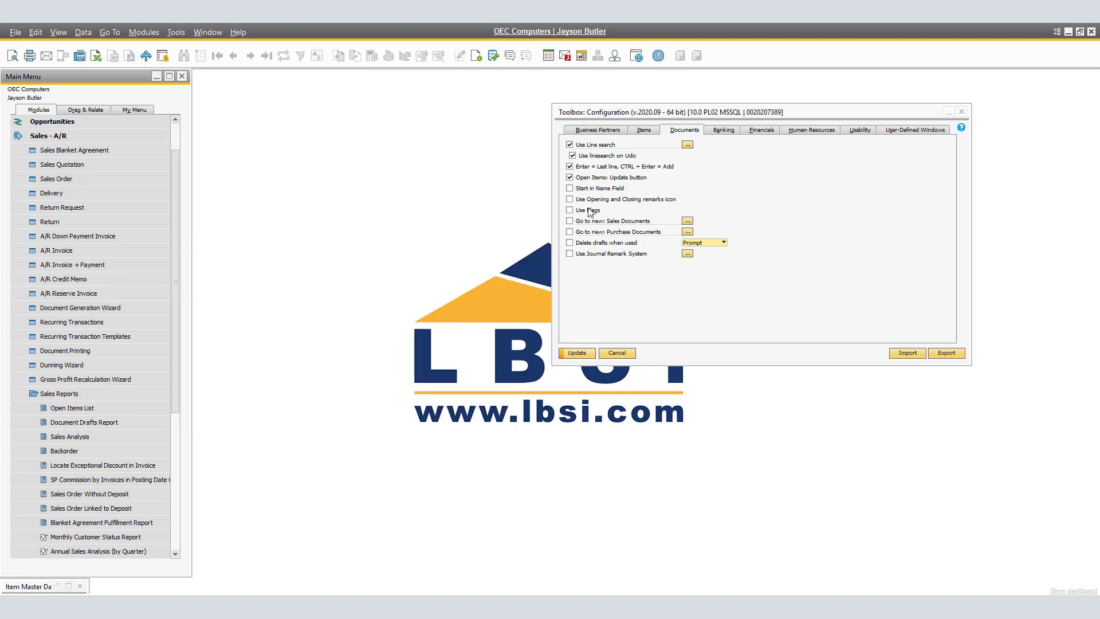
pyautogui.click(578, 353)
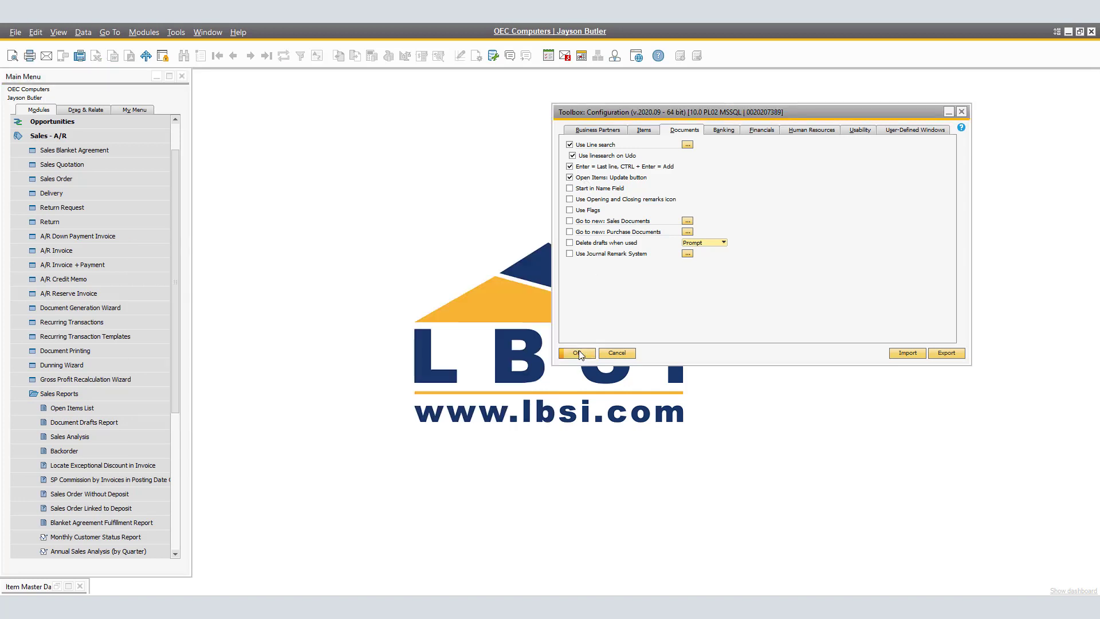
pyautogui.click(74, 408)
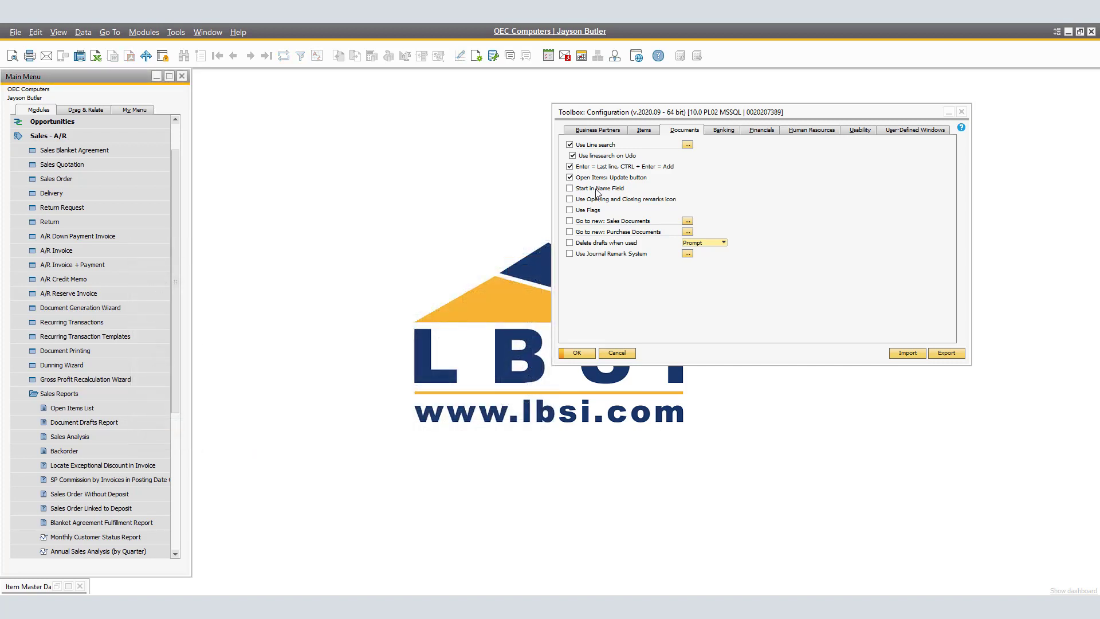
# Enable and save the option Start in Name Field, checking the starting field of a new sales order before saving.
pyautogui.click(570, 189)
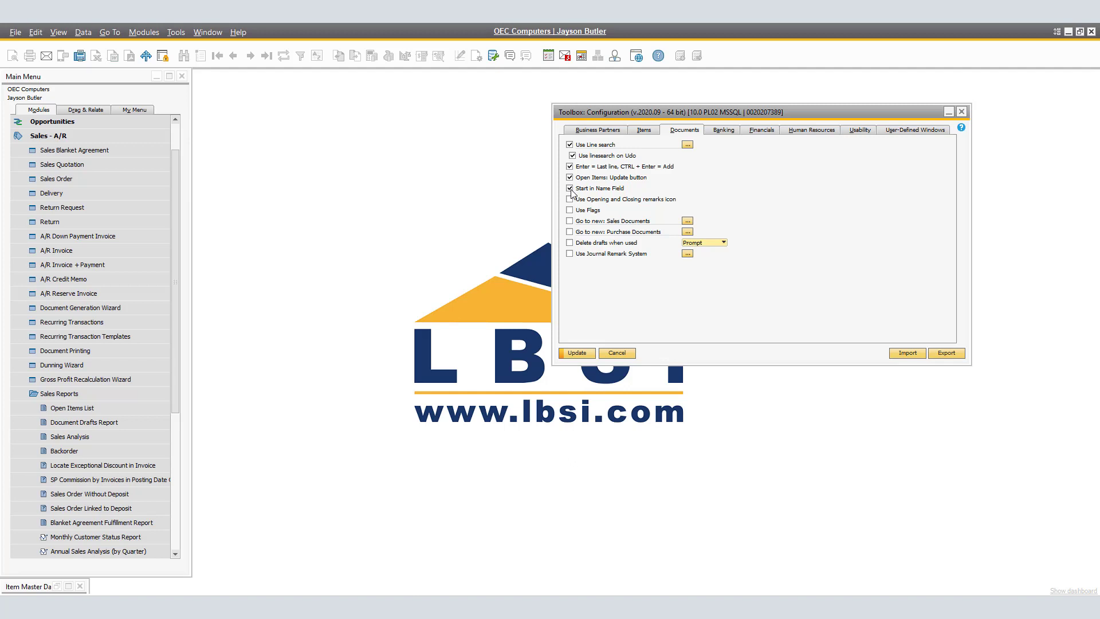
pyautogui.click(55, 179)
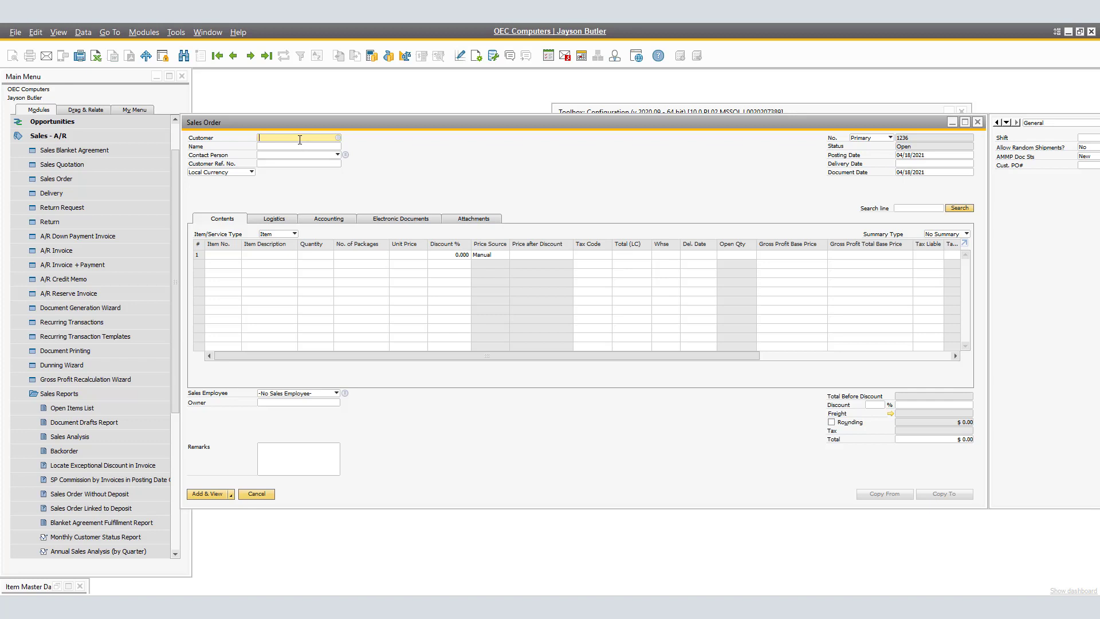
pyautogui.click(977, 123)
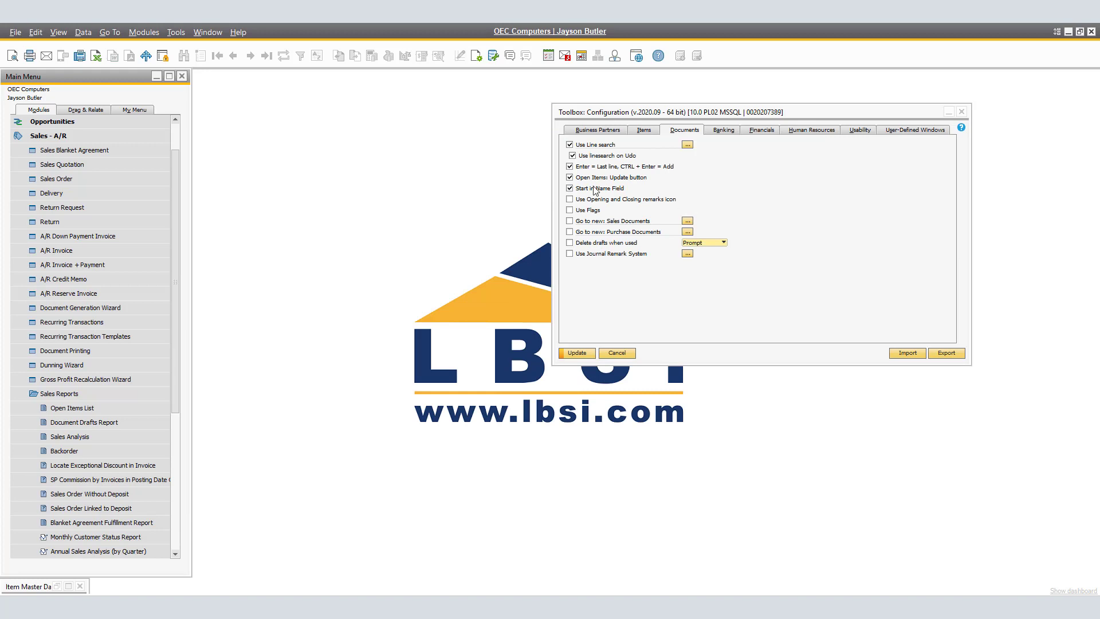
pyautogui.click(586, 354)
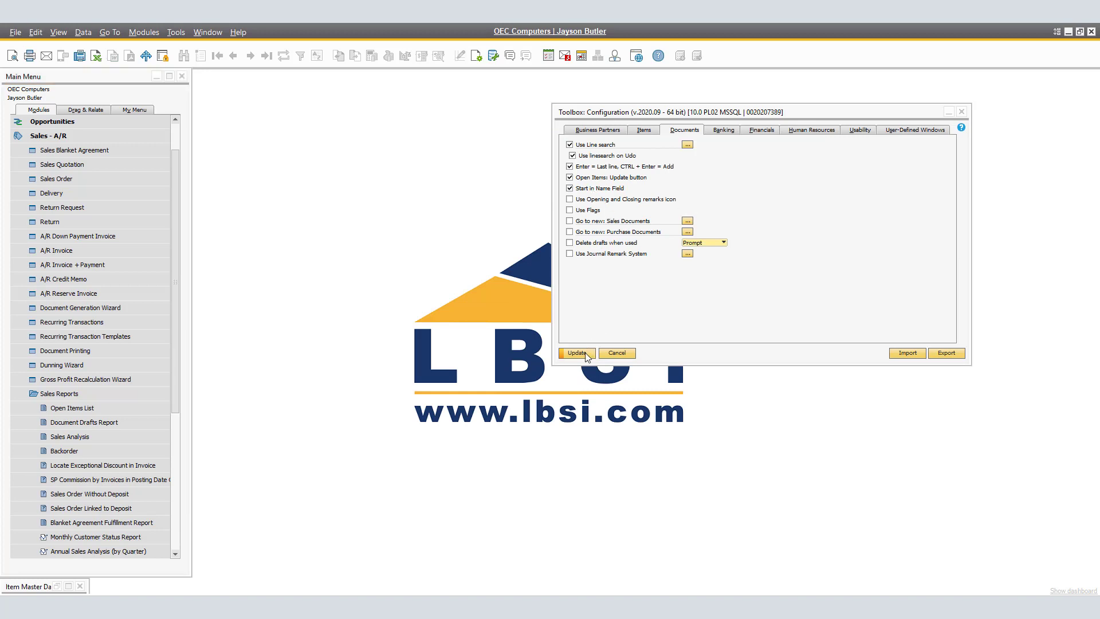
# Check the starting field of a new sales order, bring up its business partner list, and close both without choosing a customer.
pyautogui.click(68, 178)
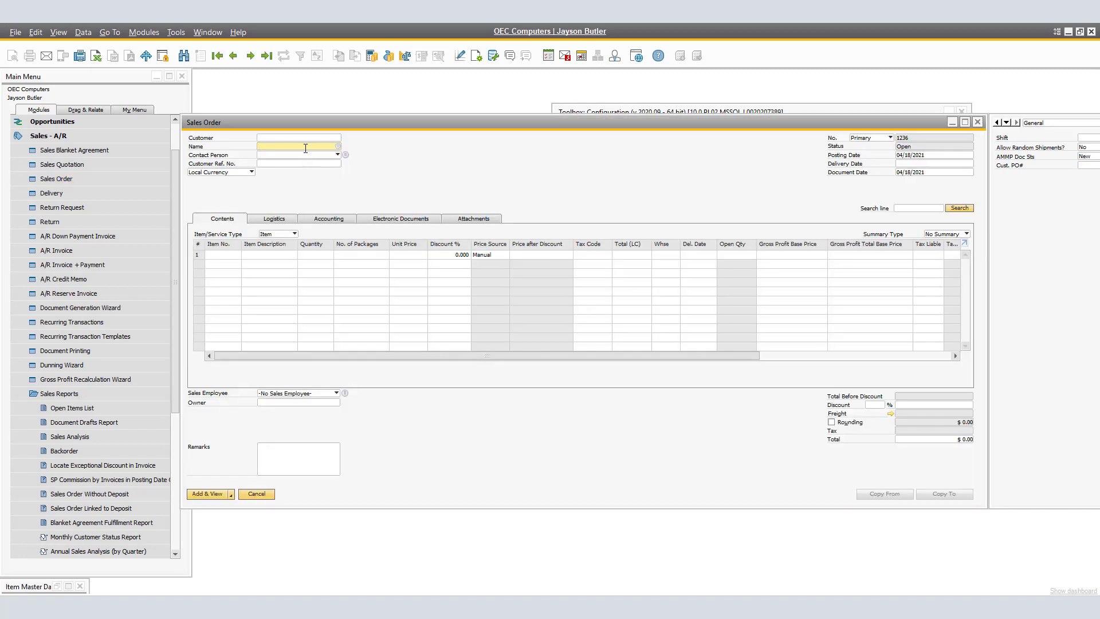
pyautogui.press('Tab')
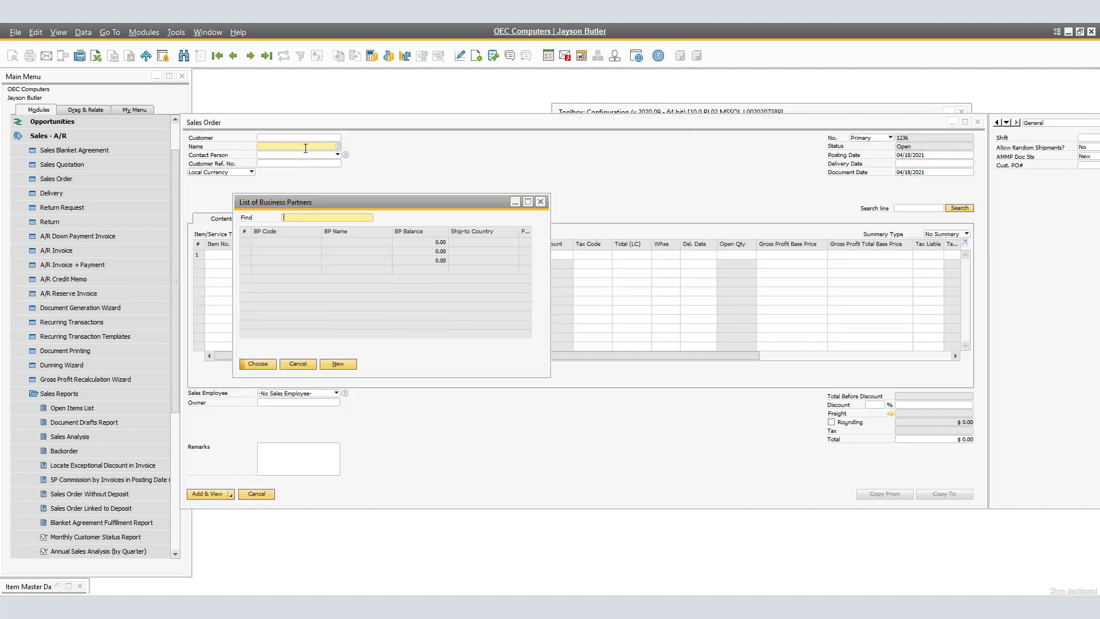
pyautogui.click(546, 200)
pyautogui.click(977, 122)
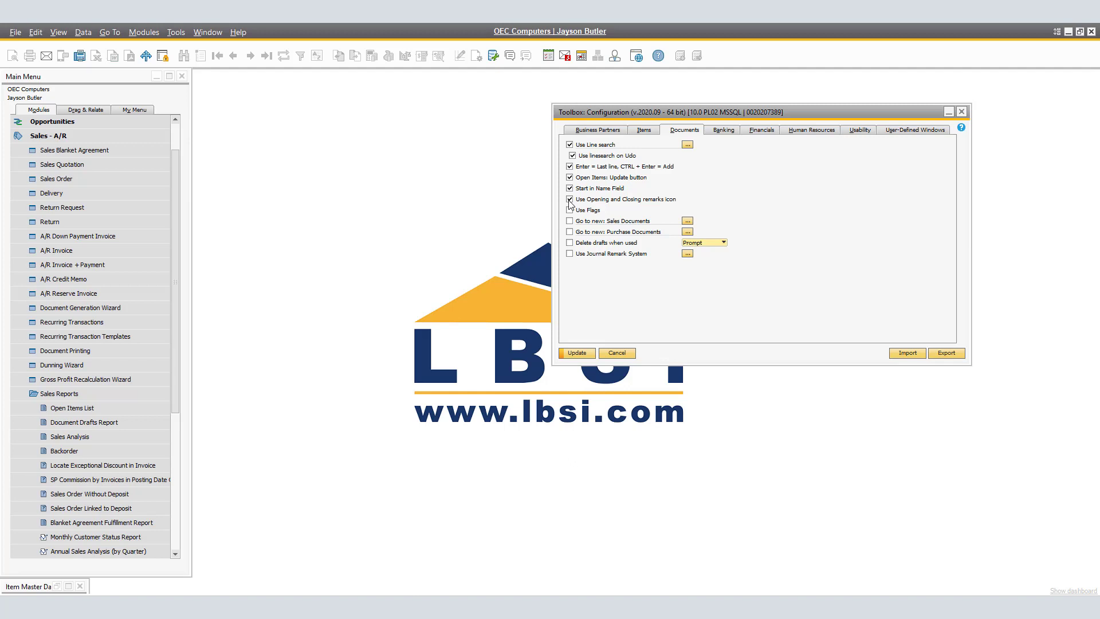
# View the Opening and Closing Remarks of the last sales order and close the order.
pyautogui.click(77, 179)
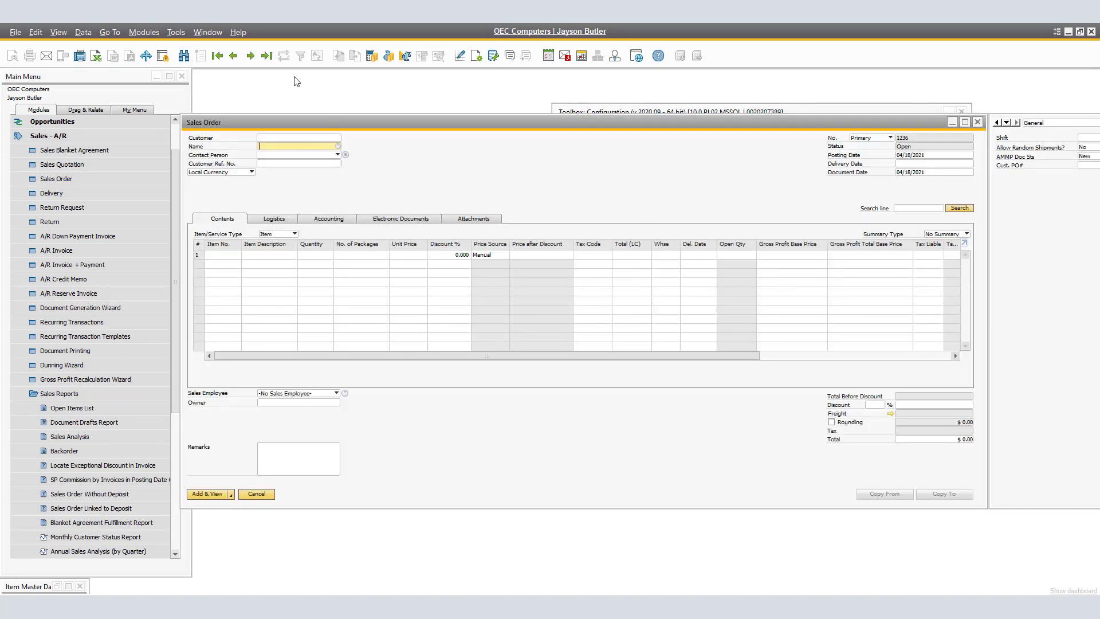
pyautogui.click(267, 56)
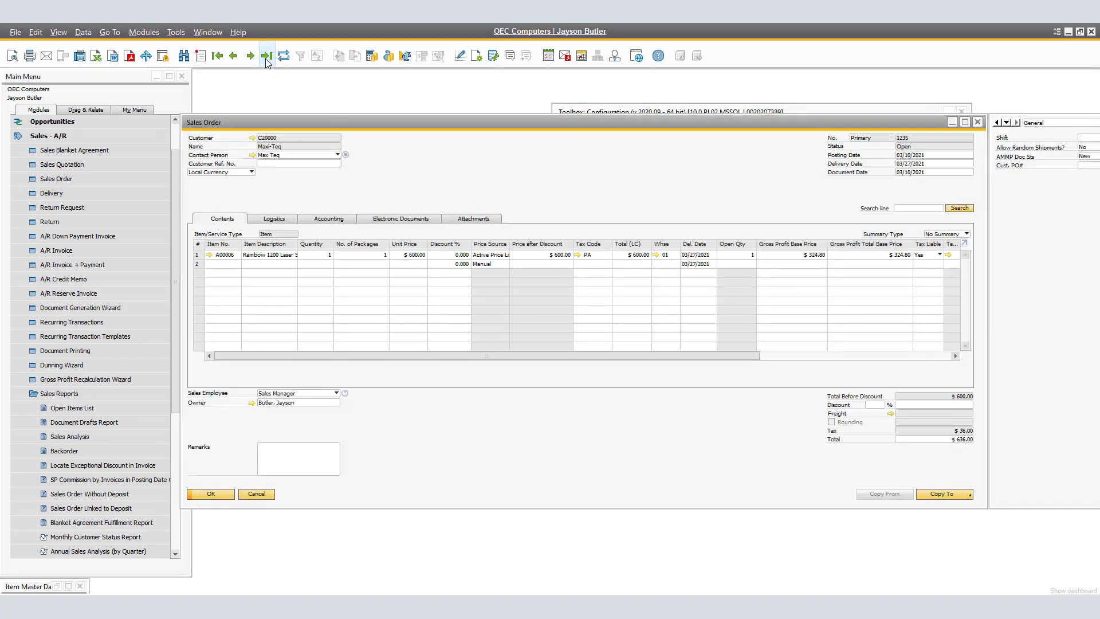
pyautogui.rightClick(401, 169)
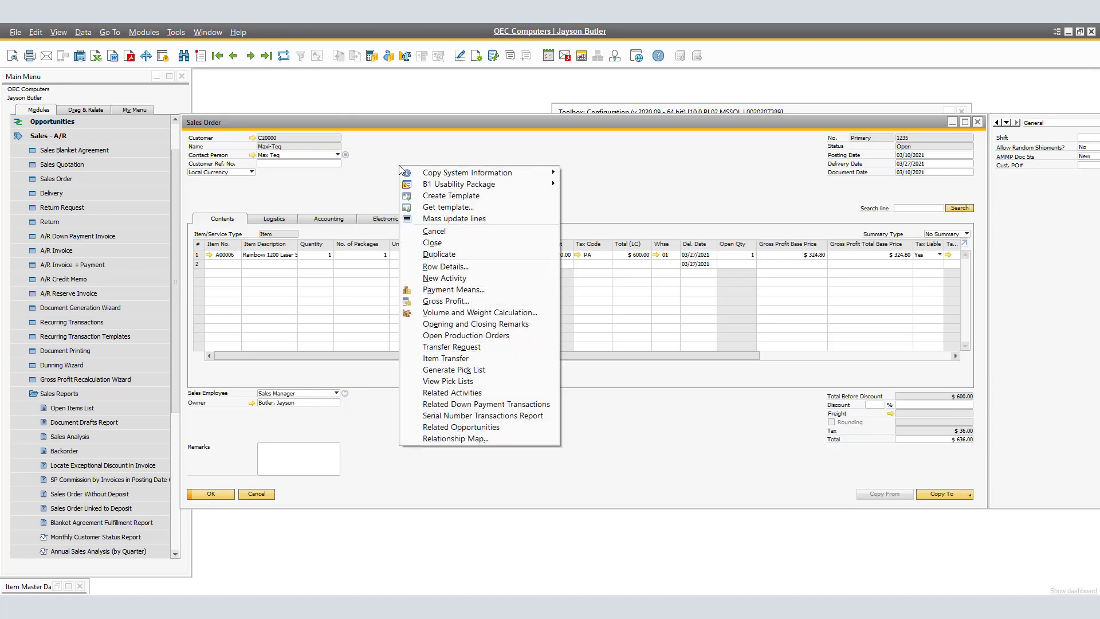
pyautogui.click(466, 324)
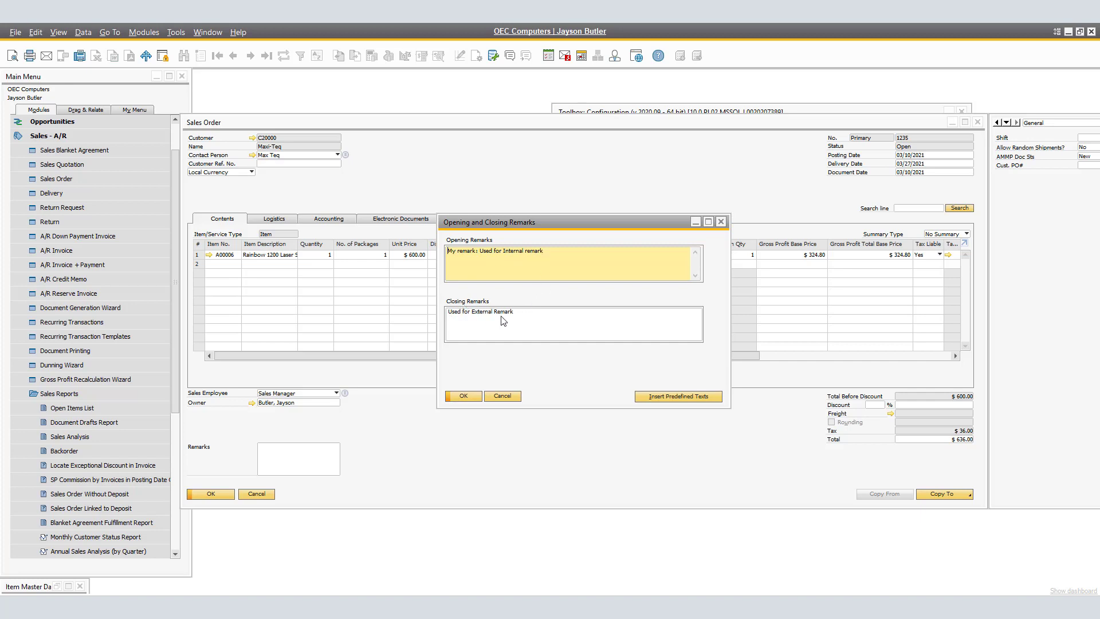
pyautogui.click(463, 396)
pyautogui.click(977, 122)
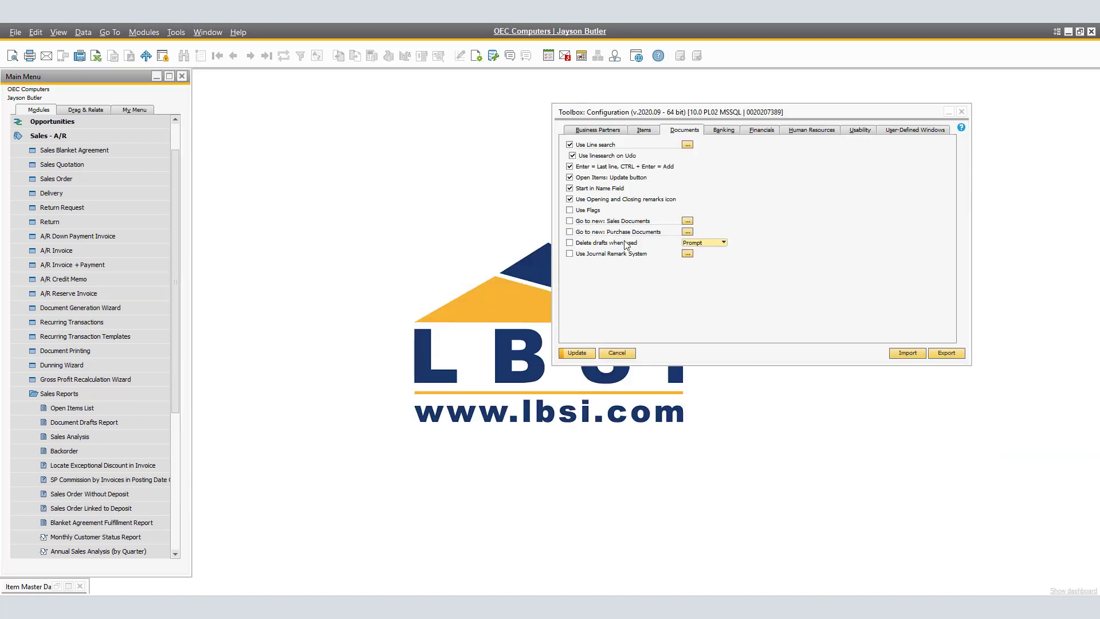
# Save the Use Opening and Closing remarks icon option and open the last sales order's remarks through the new icon.
pyautogui.click(577, 353)
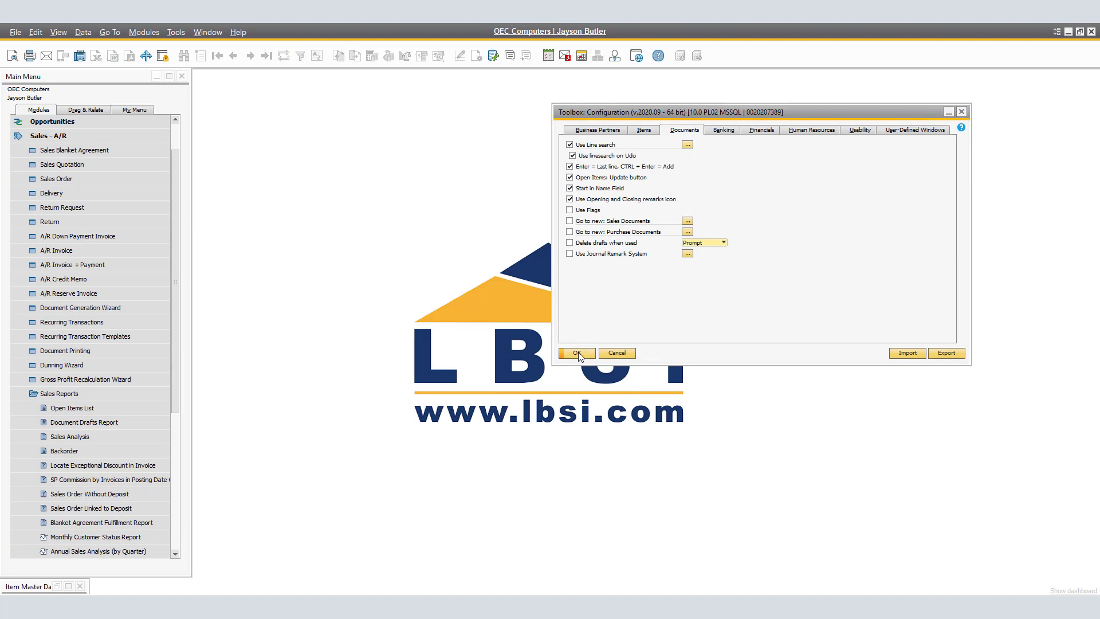
pyautogui.click(53, 178)
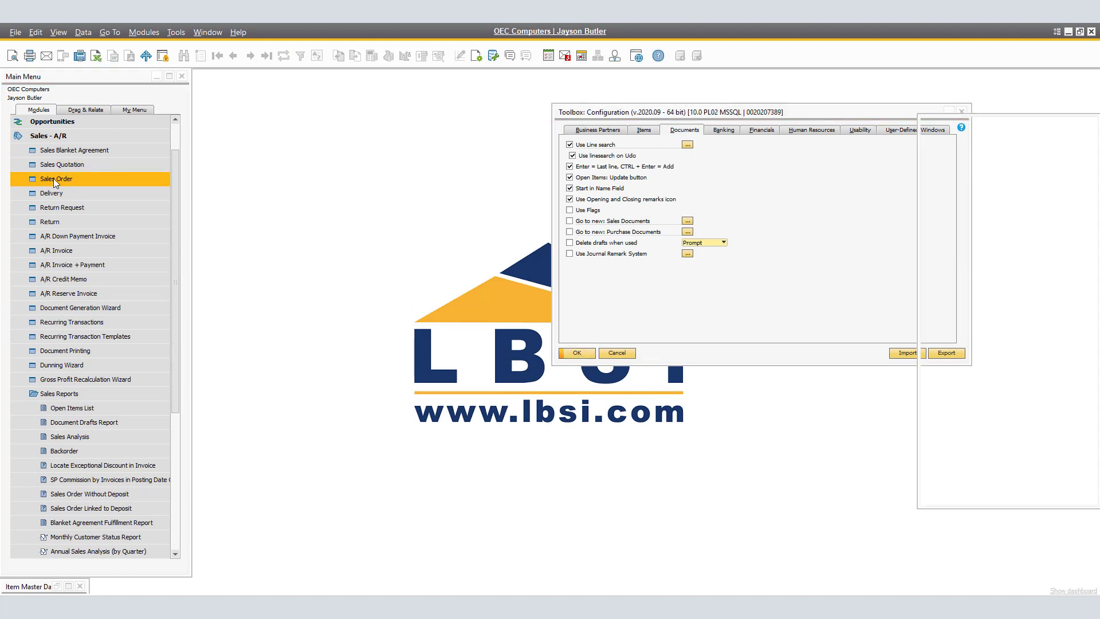
pyautogui.click(266, 56)
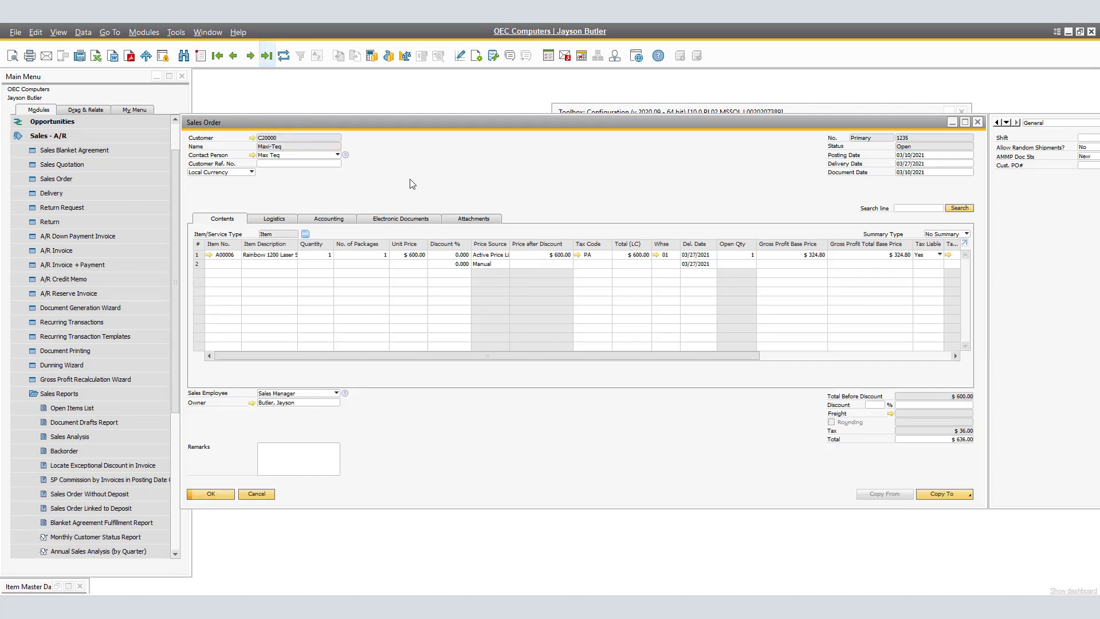
pyautogui.click(306, 235)
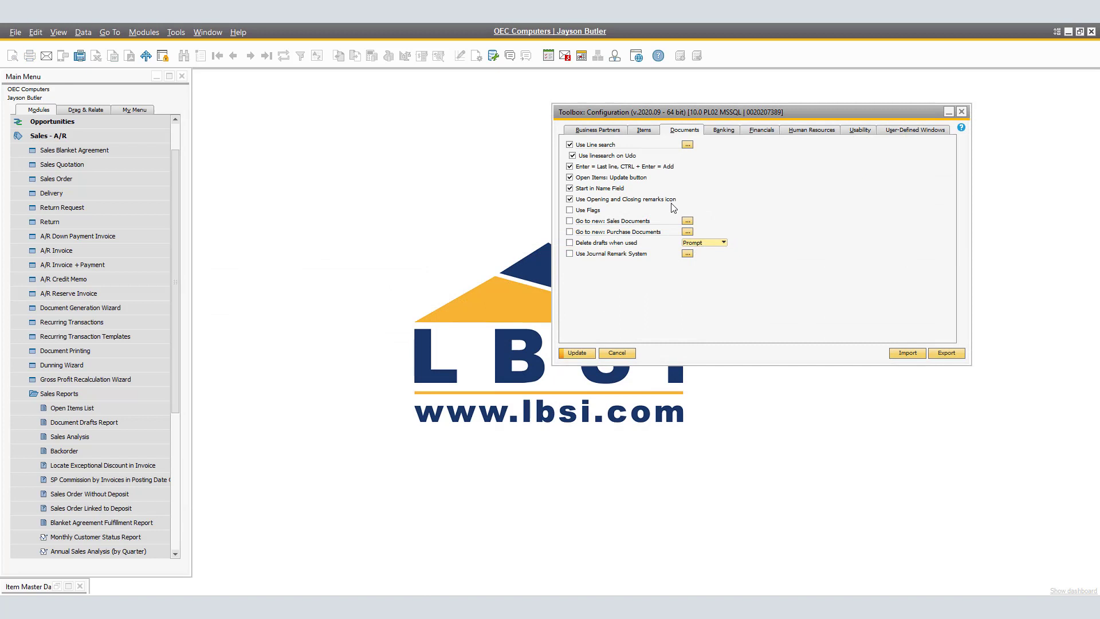
# Enable and save the option Use Flags, and start a new sales order for customer Maxi-Teq.
pyautogui.click(570, 210)
pyautogui.click(573, 353)
pyautogui.click(58, 179)
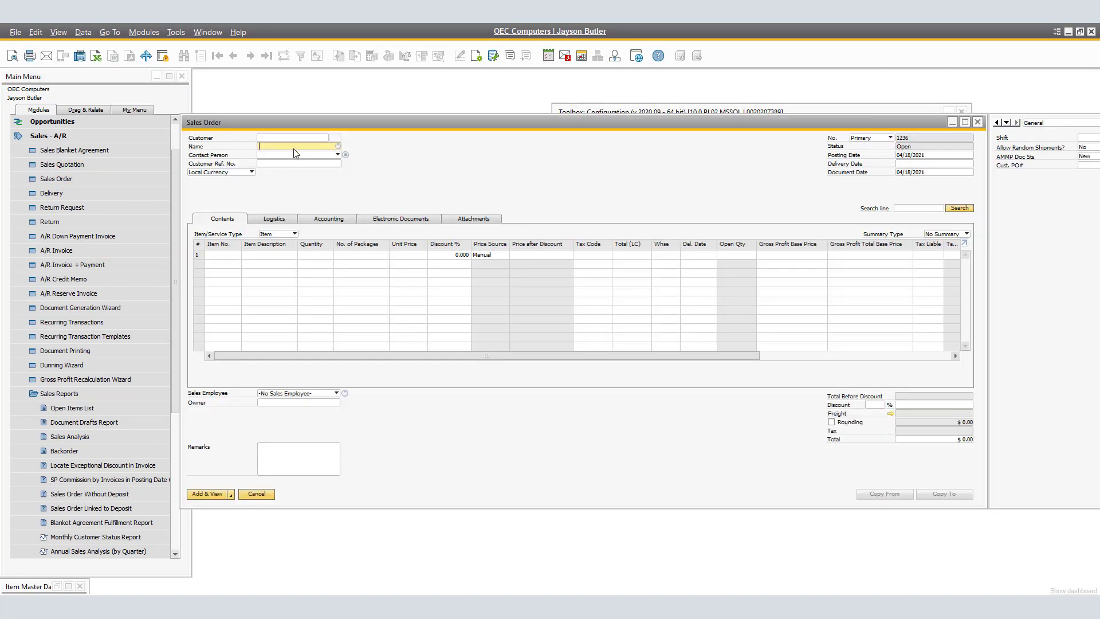
pyautogui.click(337, 146)
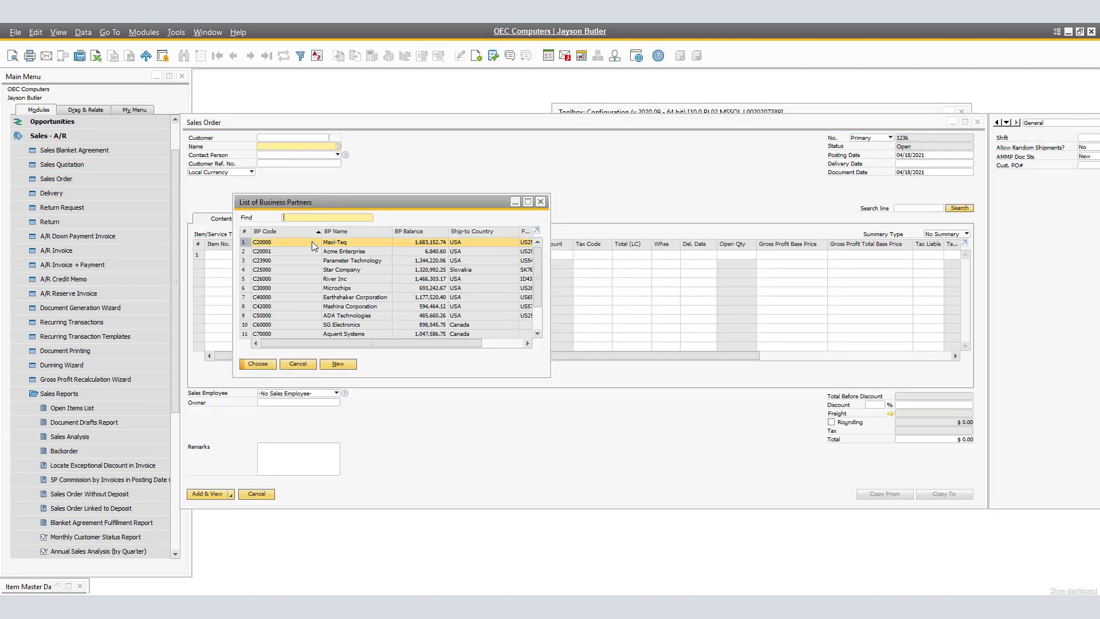
pyautogui.click(262, 365)
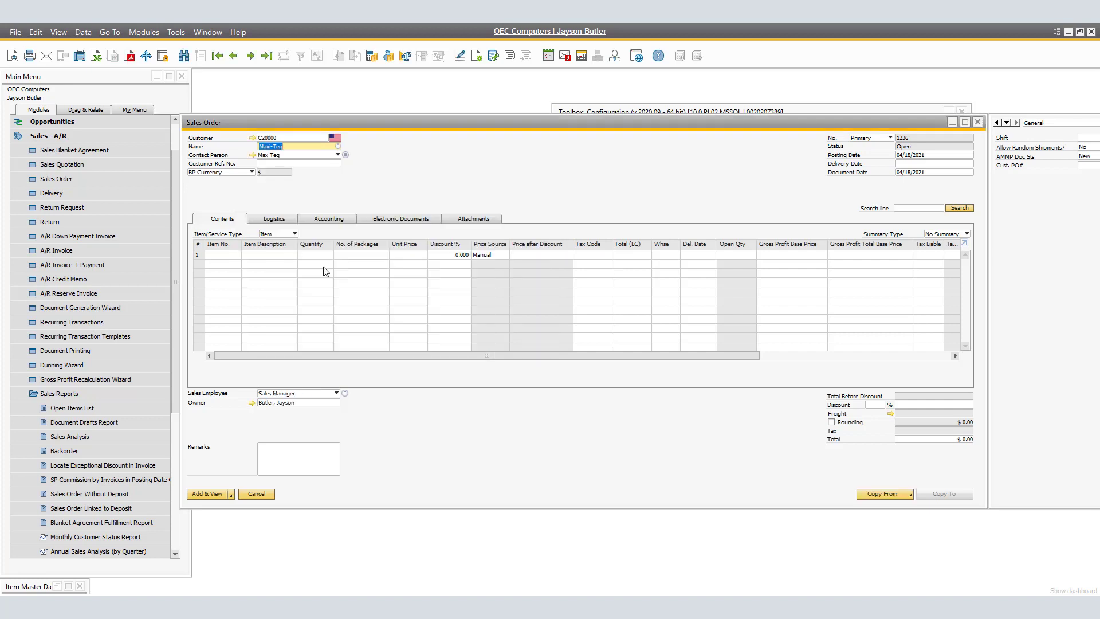
# Change the new sales order's customer to SG Electronics.
pyautogui.click(339, 147)
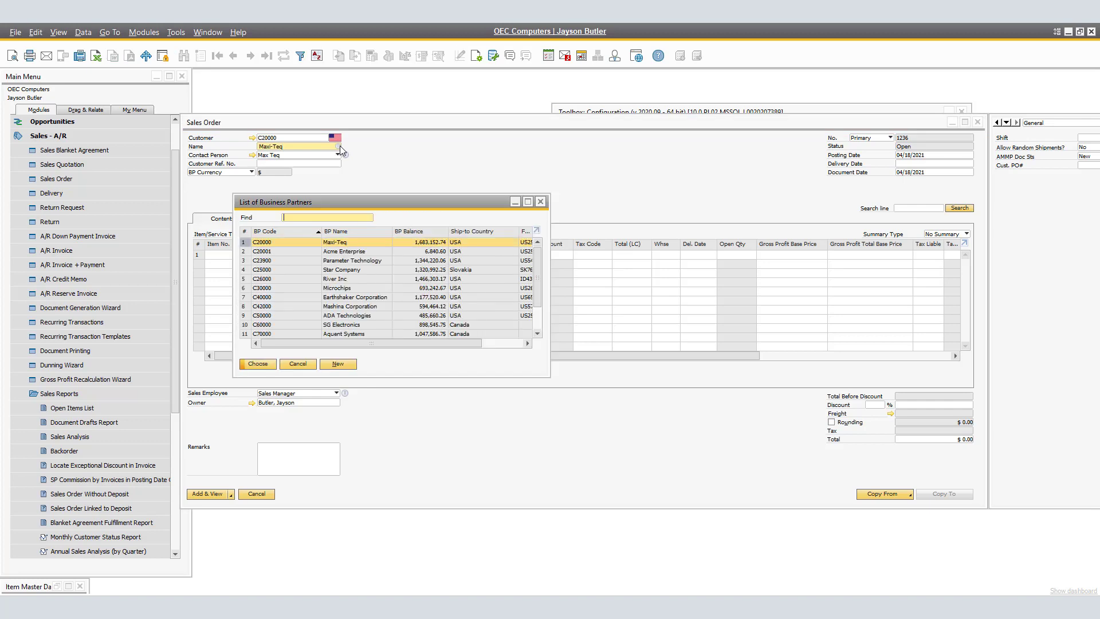
pyautogui.click(289, 324)
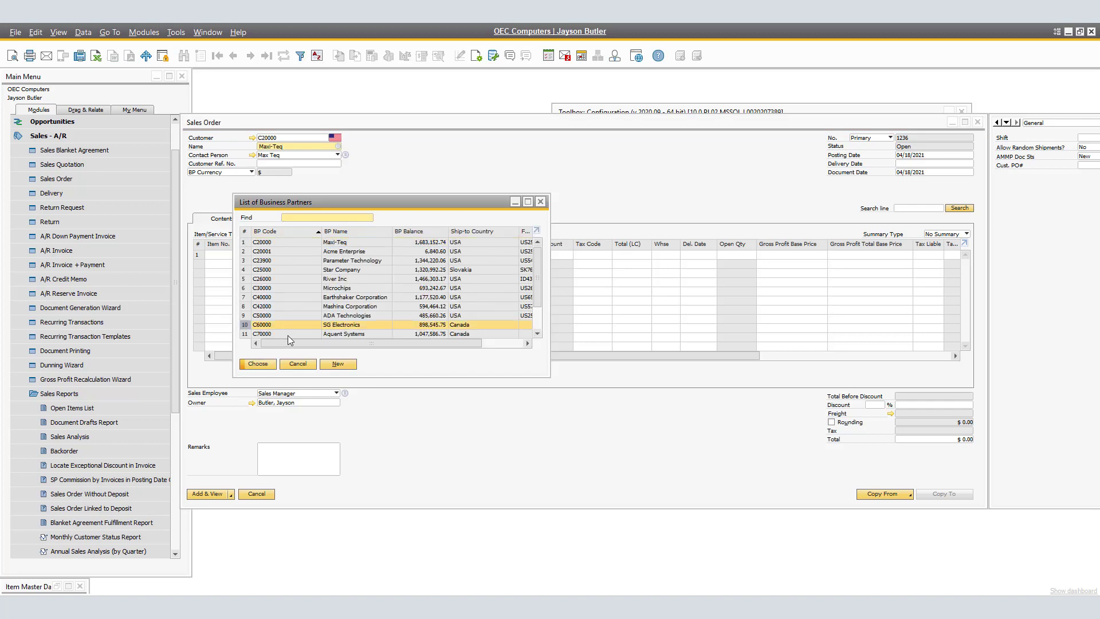
pyautogui.click(259, 364)
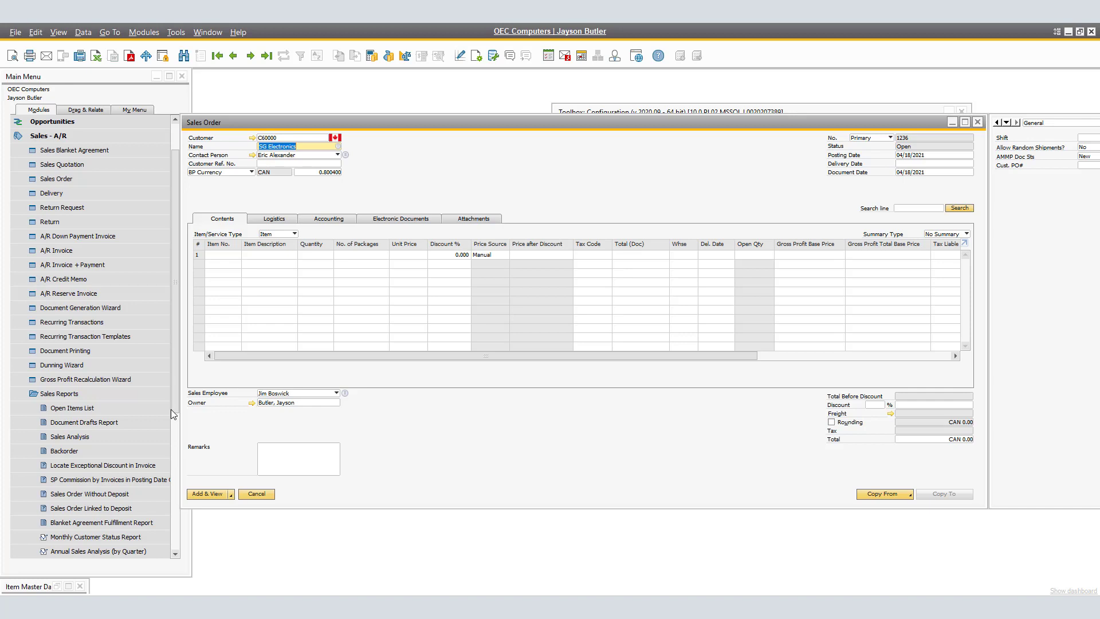
# Change the new sales order's customer to Star Company.
pyautogui.click(339, 147)
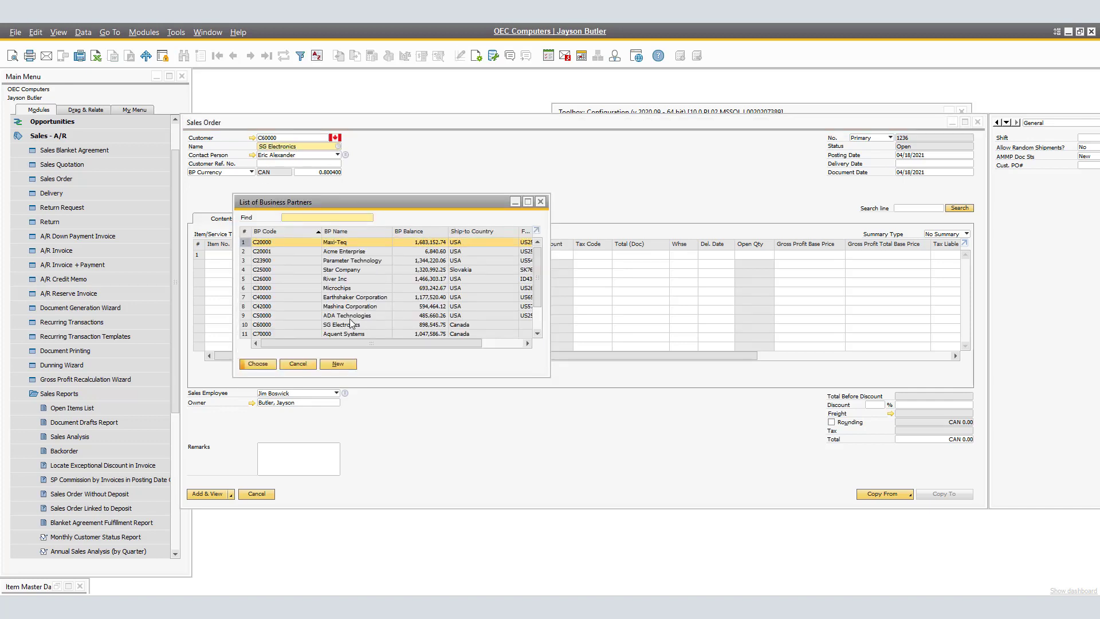
pyautogui.click(317, 268)
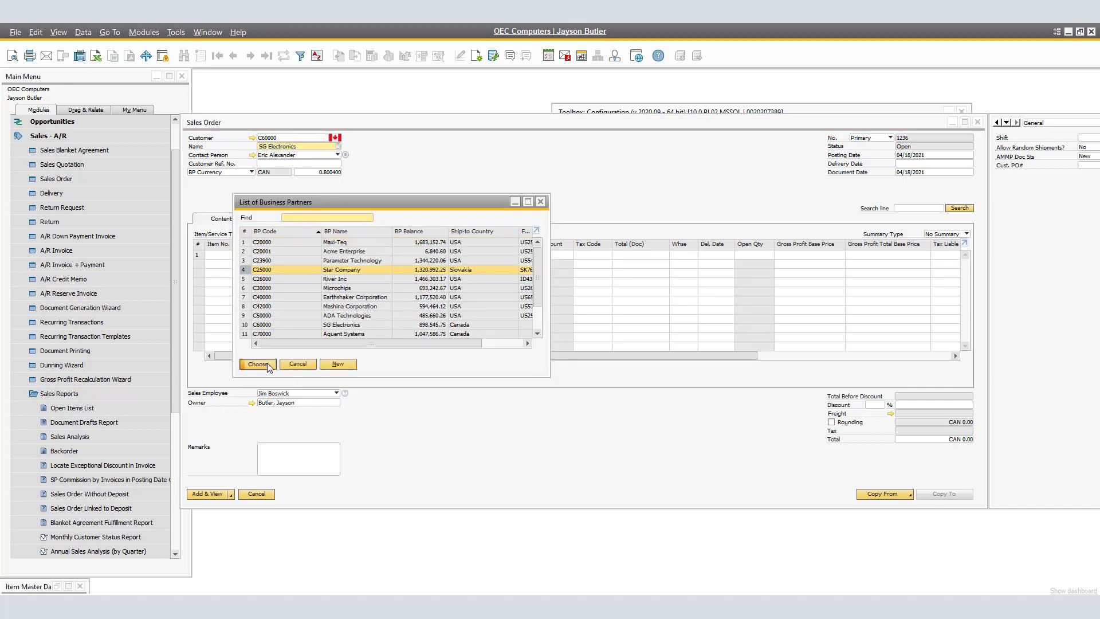
pyautogui.click(267, 365)
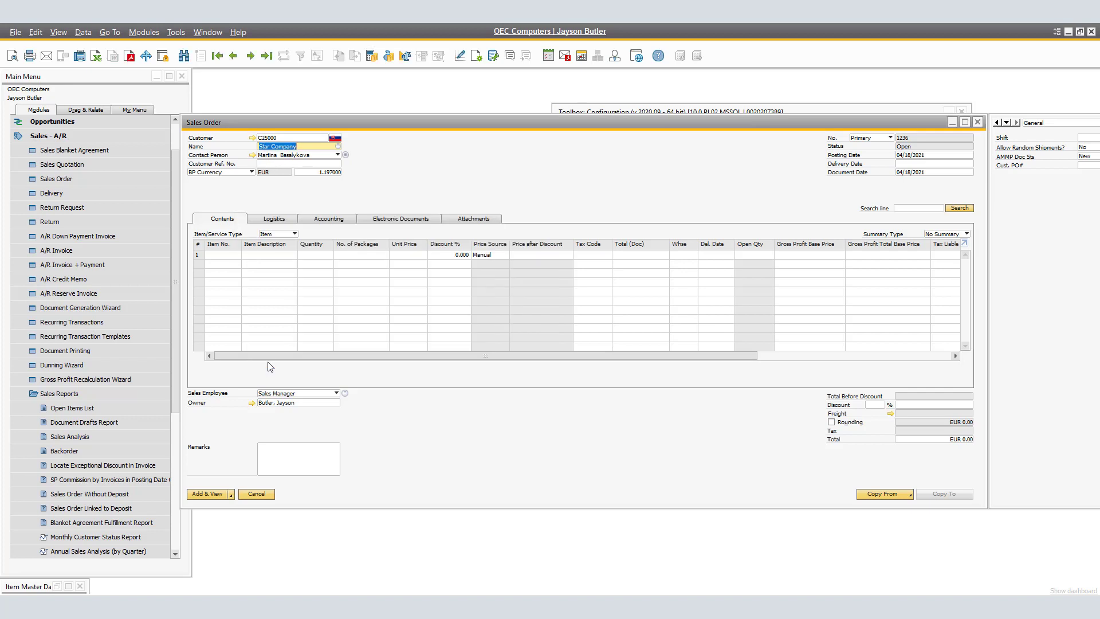
pyautogui.click(339, 138)
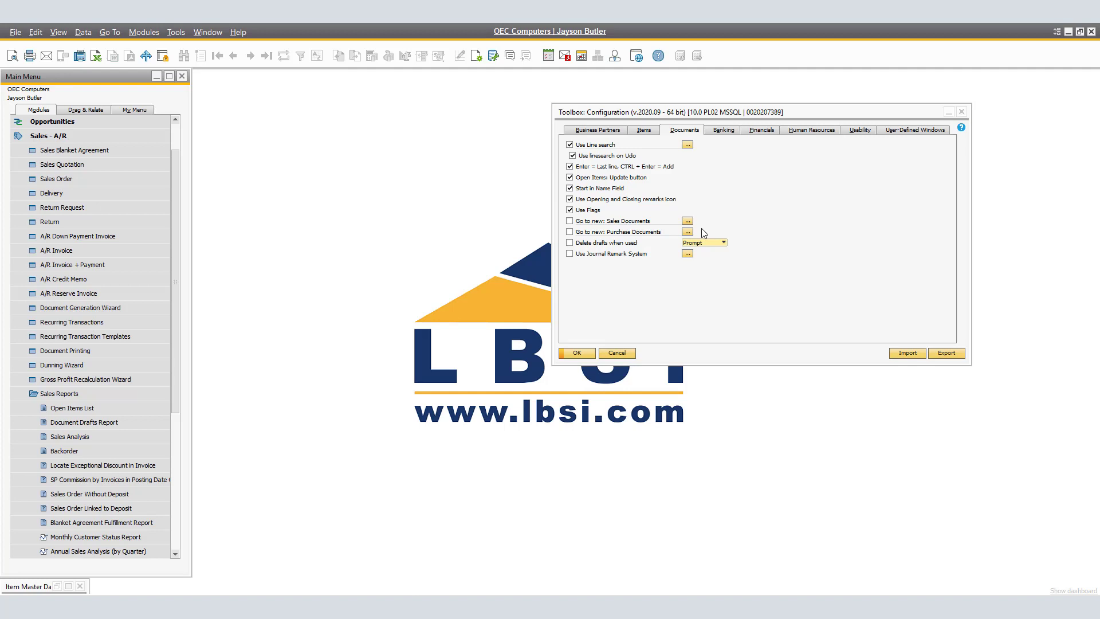
# Review the document types covered by Go to new: Sales Documents and Go to new: Purchase Documents, leaving both selections without changes.
pyautogui.click(688, 223)
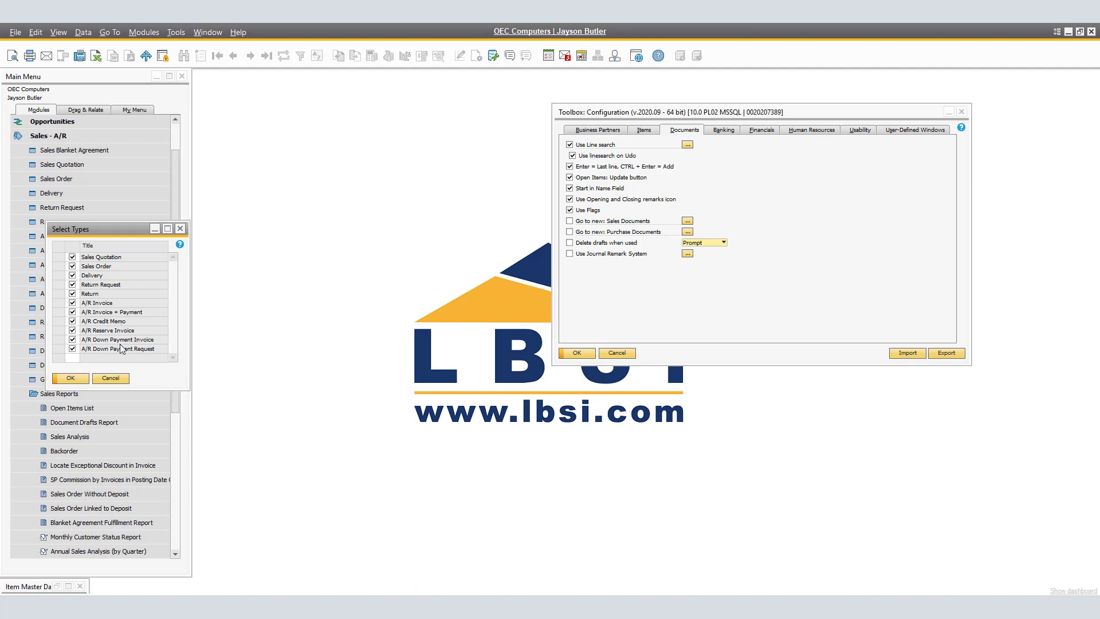
pyautogui.click(121, 379)
pyautogui.click(688, 233)
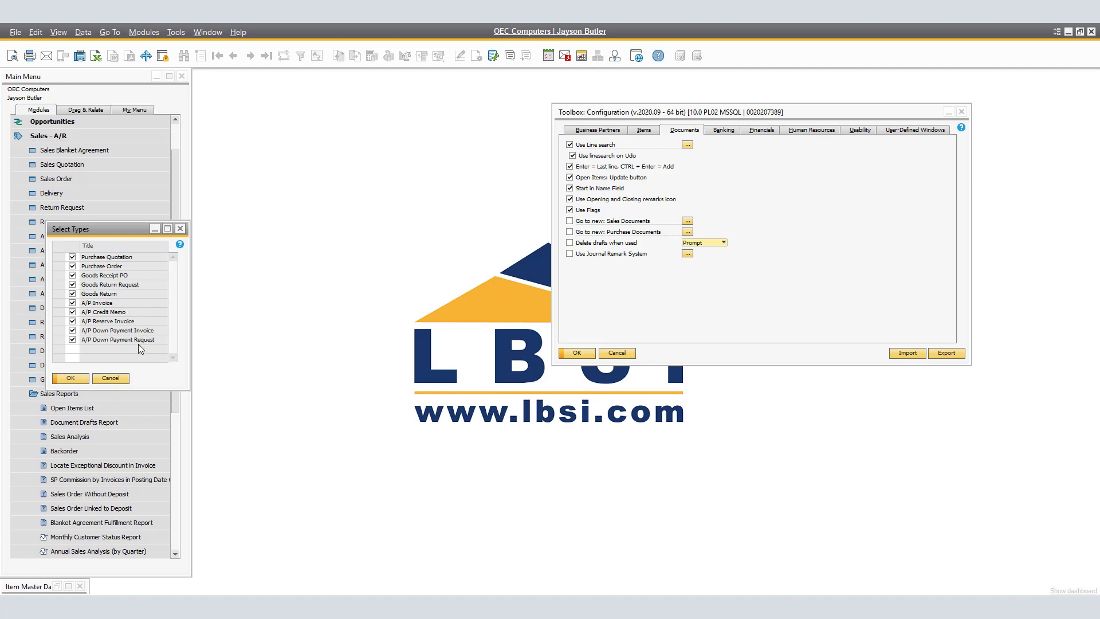
pyautogui.click(110, 378)
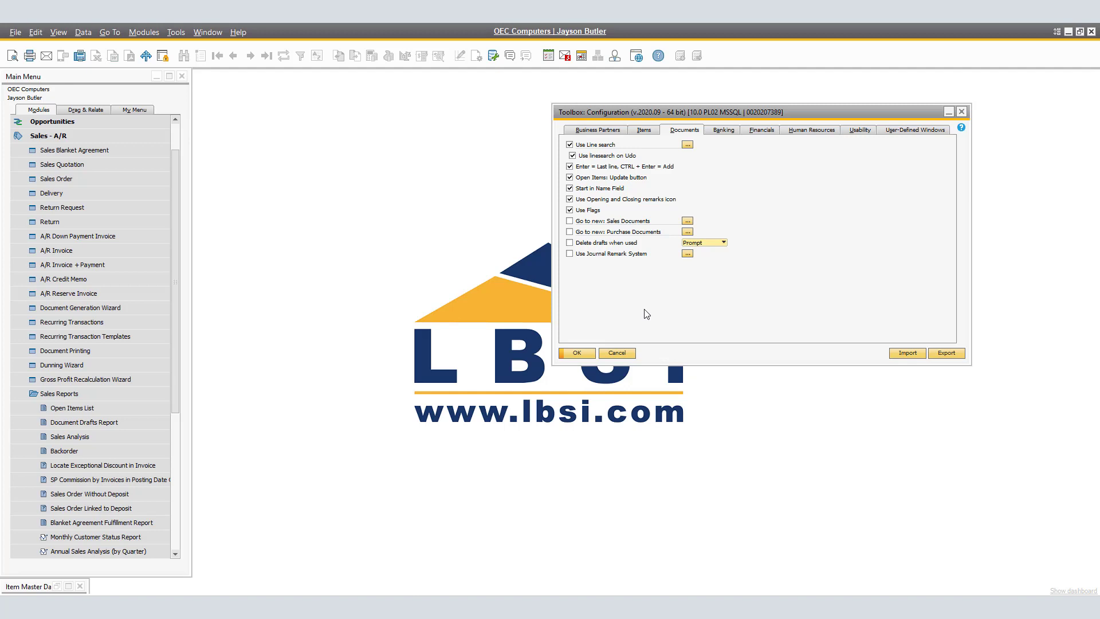
# Look at the add options in a new sales order for Maxi-Teq and close the order without saving.
pyautogui.click(71, 180)
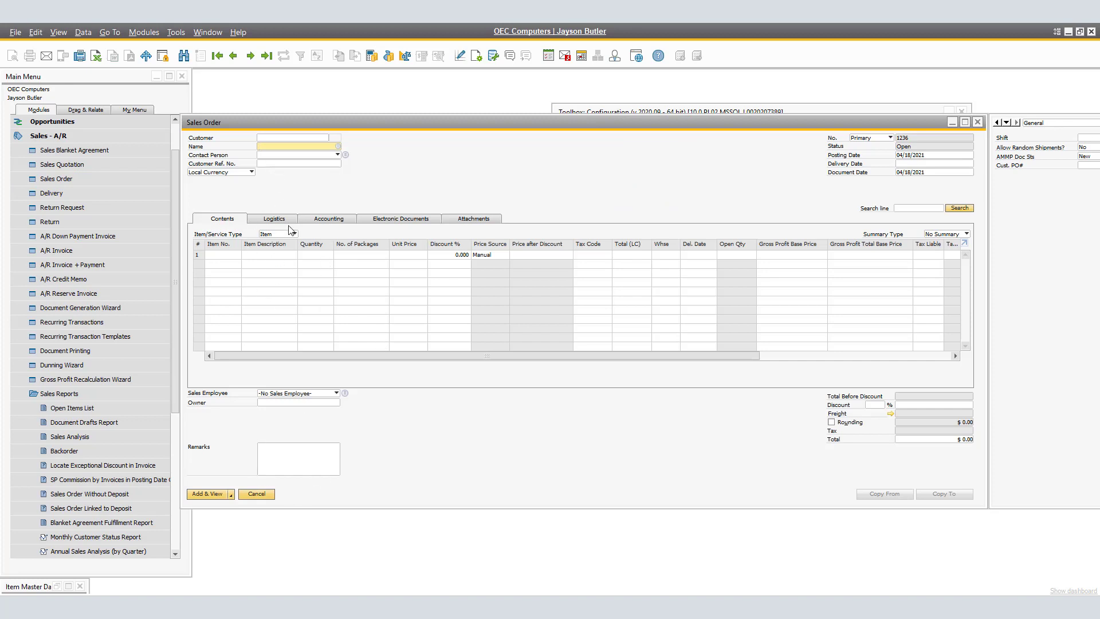
pyautogui.click(338, 147)
pyautogui.click(270, 365)
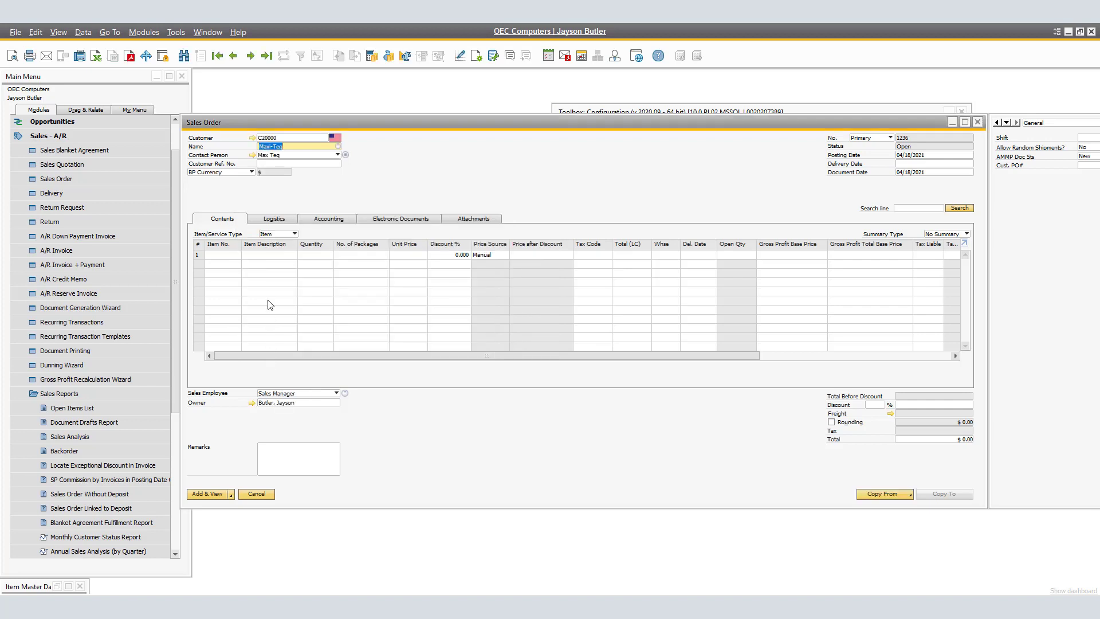
pyautogui.click(231, 496)
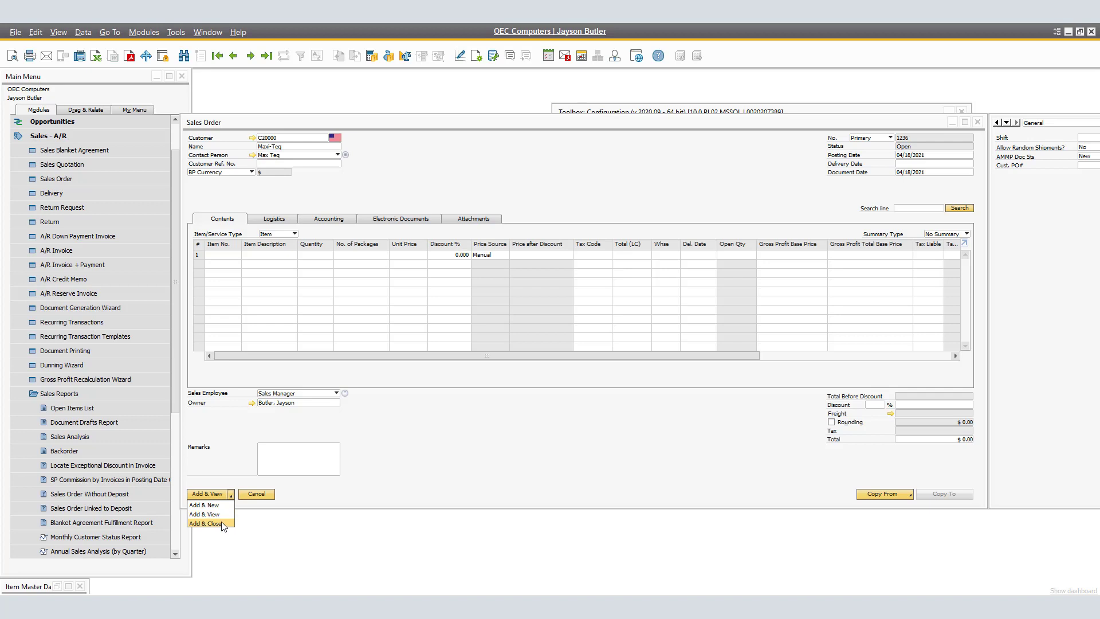
pyautogui.click(478, 446)
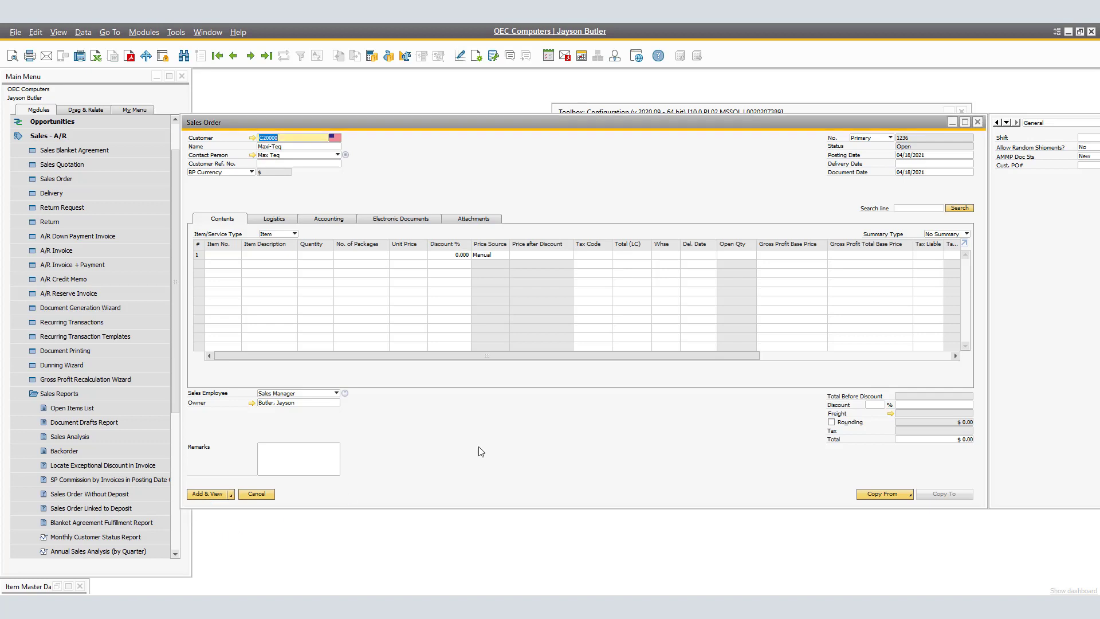
pyautogui.click(977, 122)
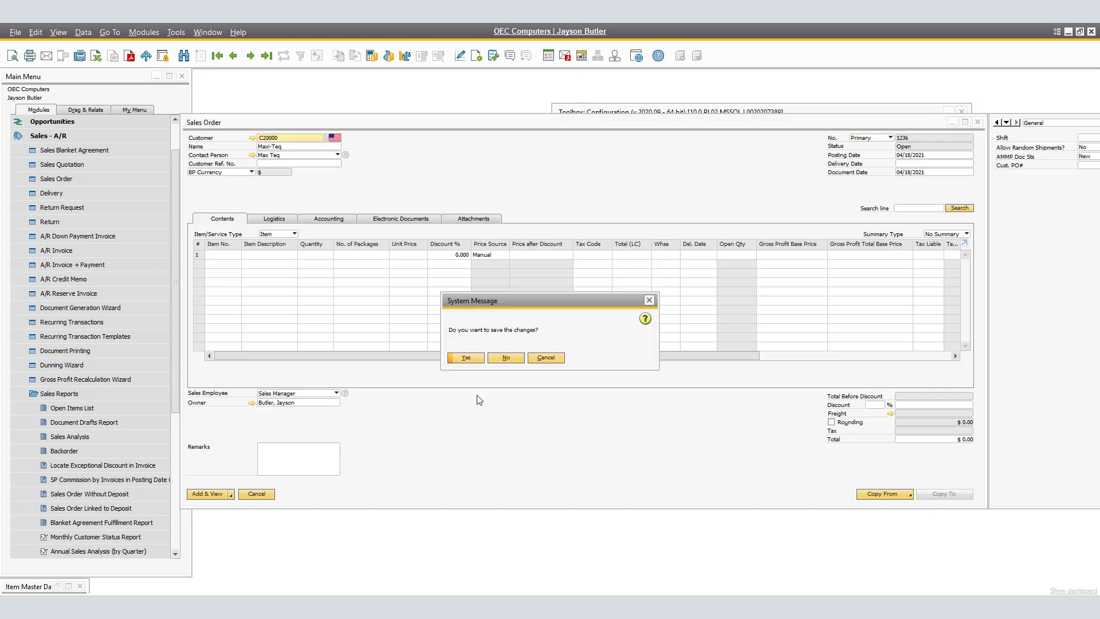
pyautogui.click(519, 361)
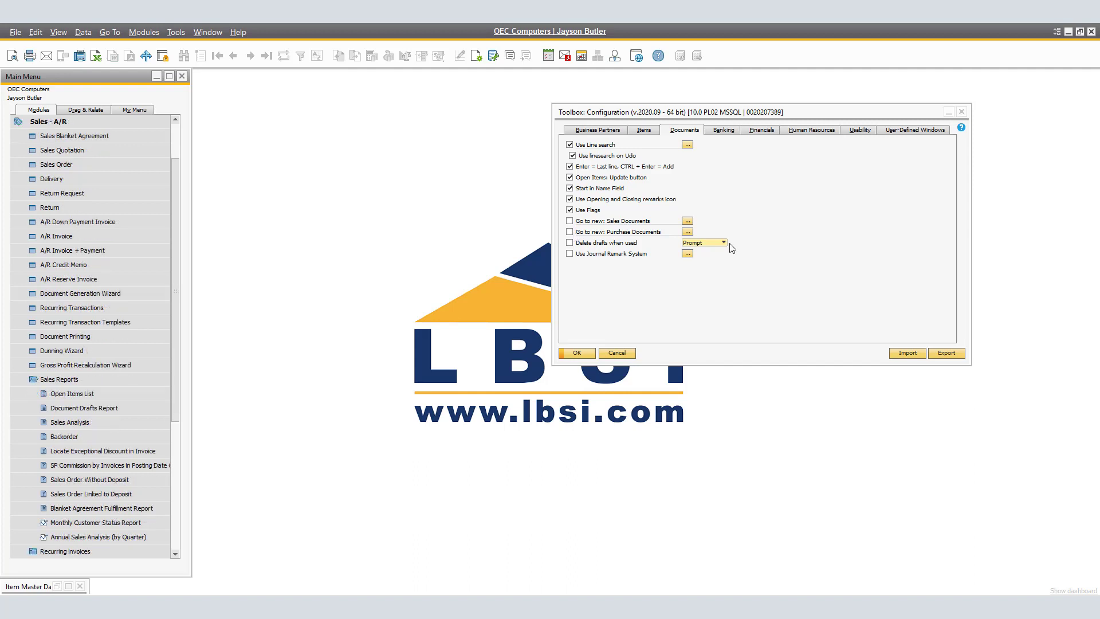
# Enable the option Delete drafts when used with the mode Prompt.
pyautogui.click(722, 243)
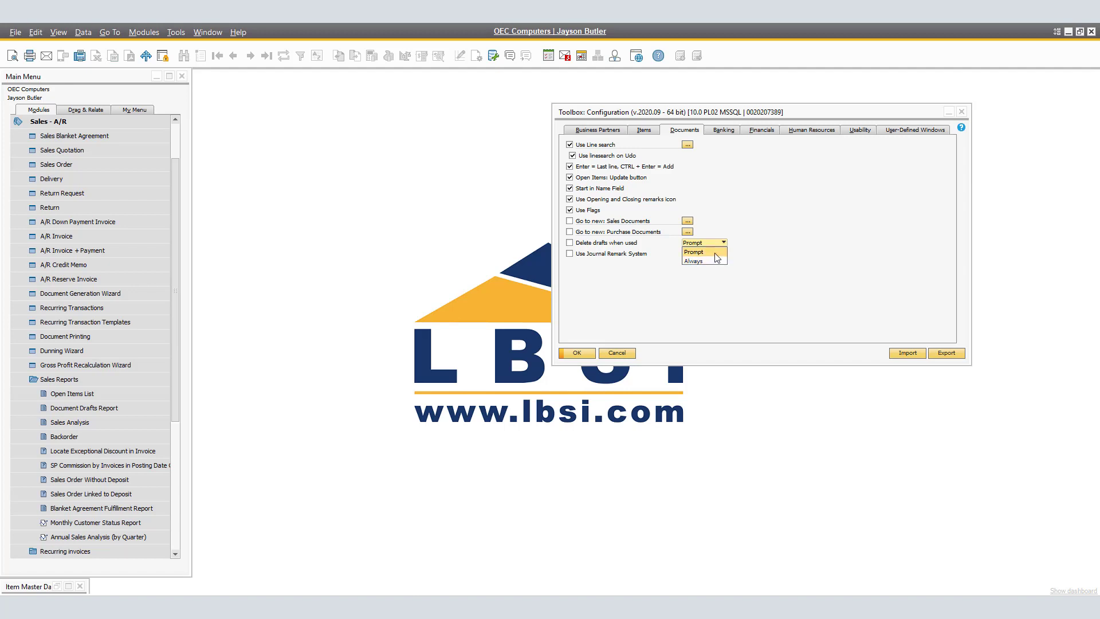
pyautogui.click(715, 253)
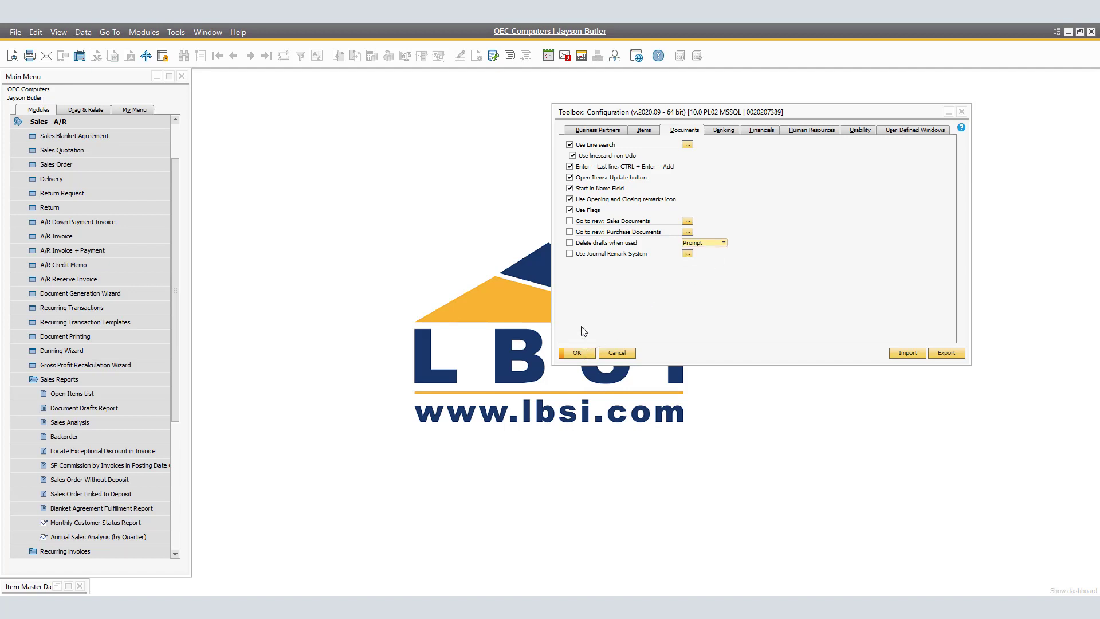
pyautogui.click(569, 242)
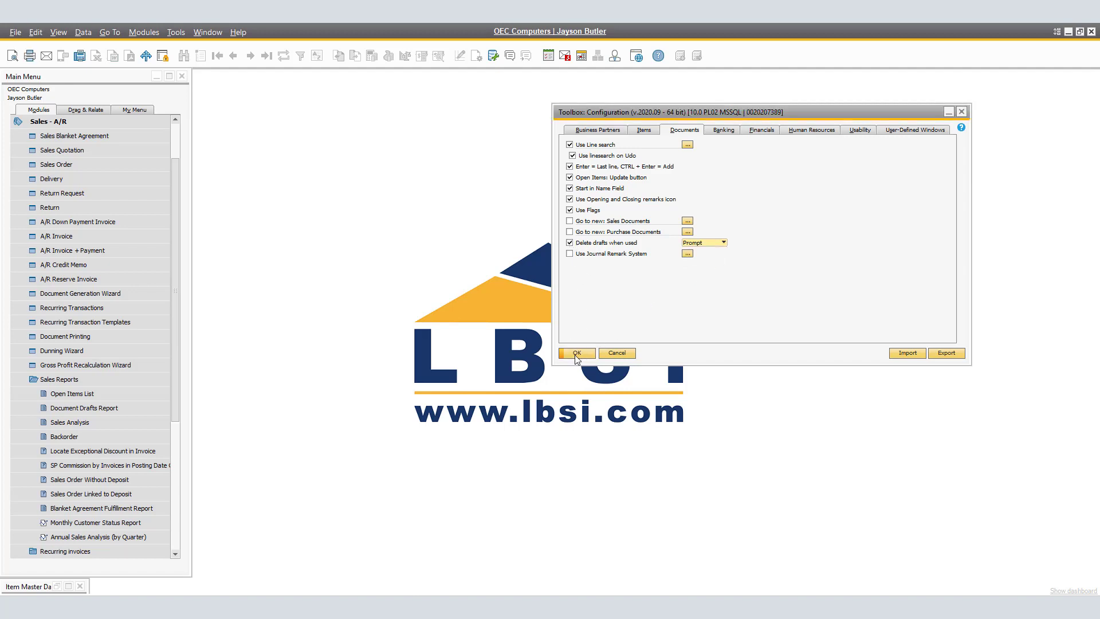
# Create a new sales order for customer Maxi-Teq with the item Motherboard BTX.
pyautogui.click(89, 166)
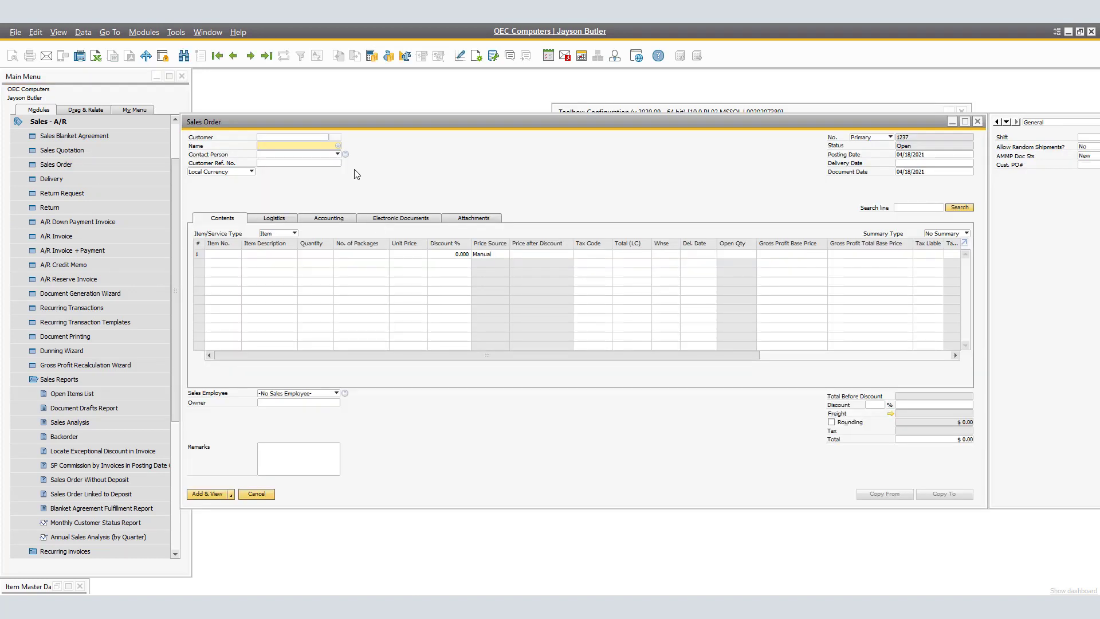
pyautogui.click(338, 145)
pyautogui.click(264, 362)
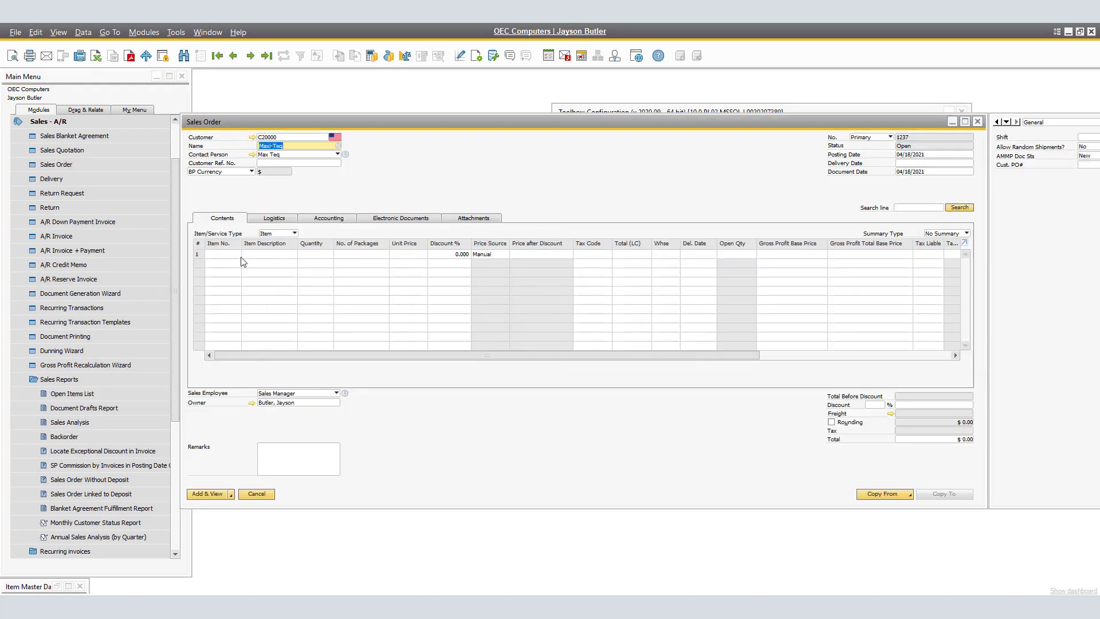
pyautogui.click(241, 256)
pyautogui.press('Tab')
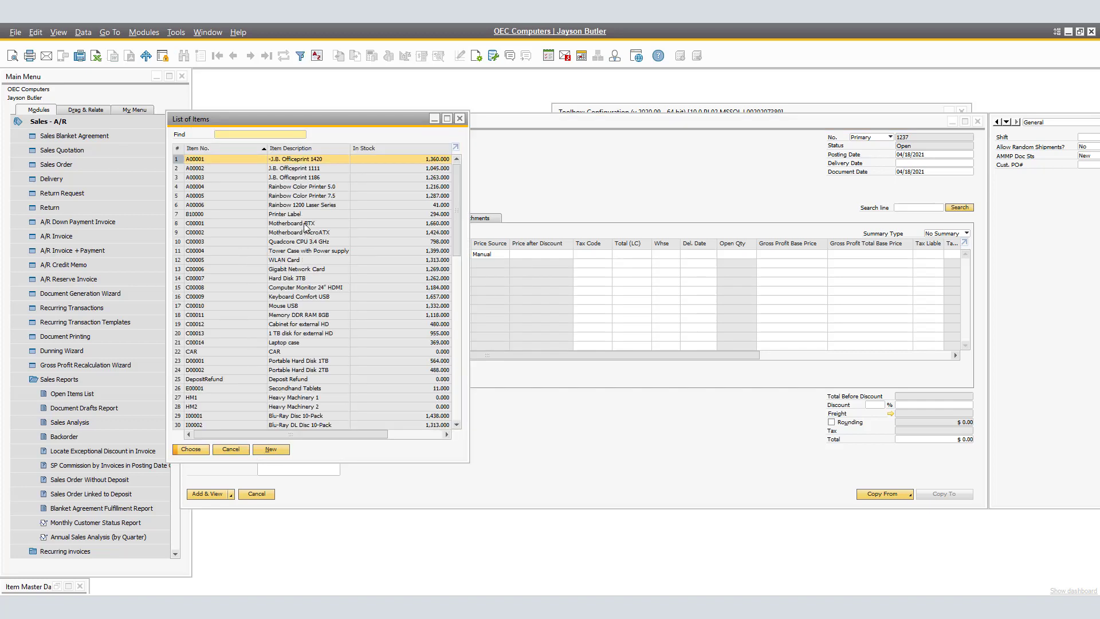
pyautogui.click(305, 223)
pyautogui.click(199, 450)
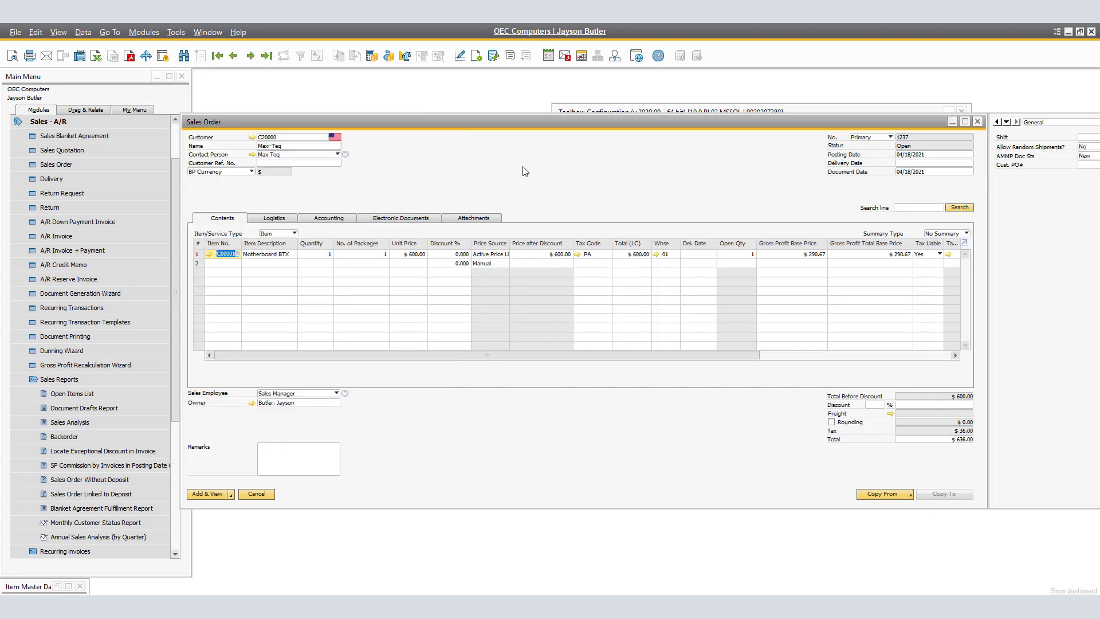
# Save the sales order as a draft and close the sales order window.
pyautogui.rightClick(523, 167)
pyautogui.click(554, 292)
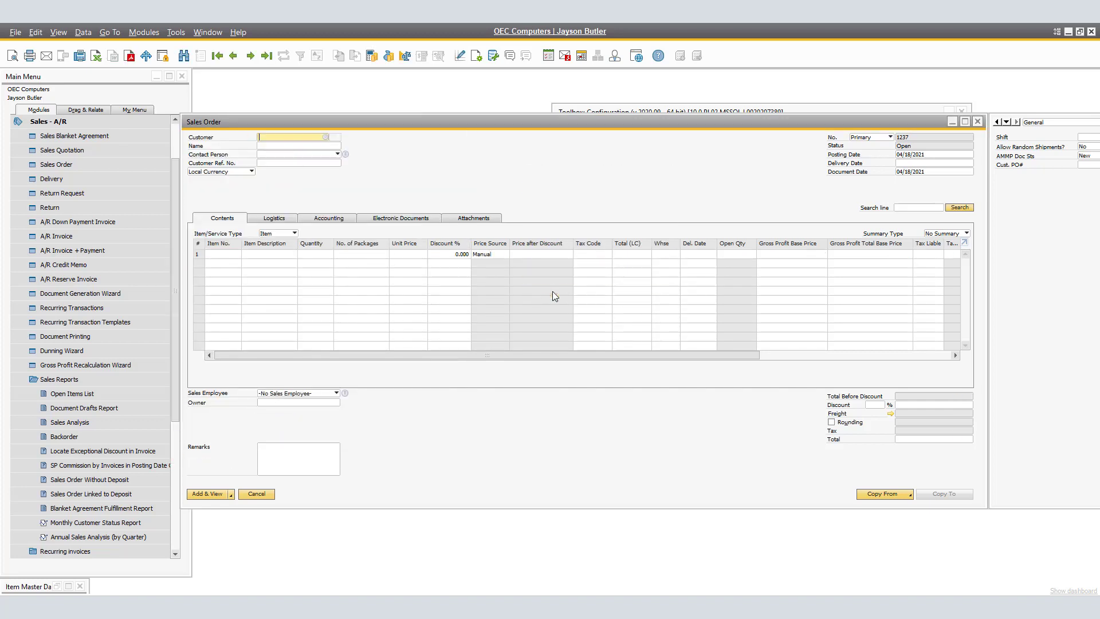
pyautogui.click(978, 122)
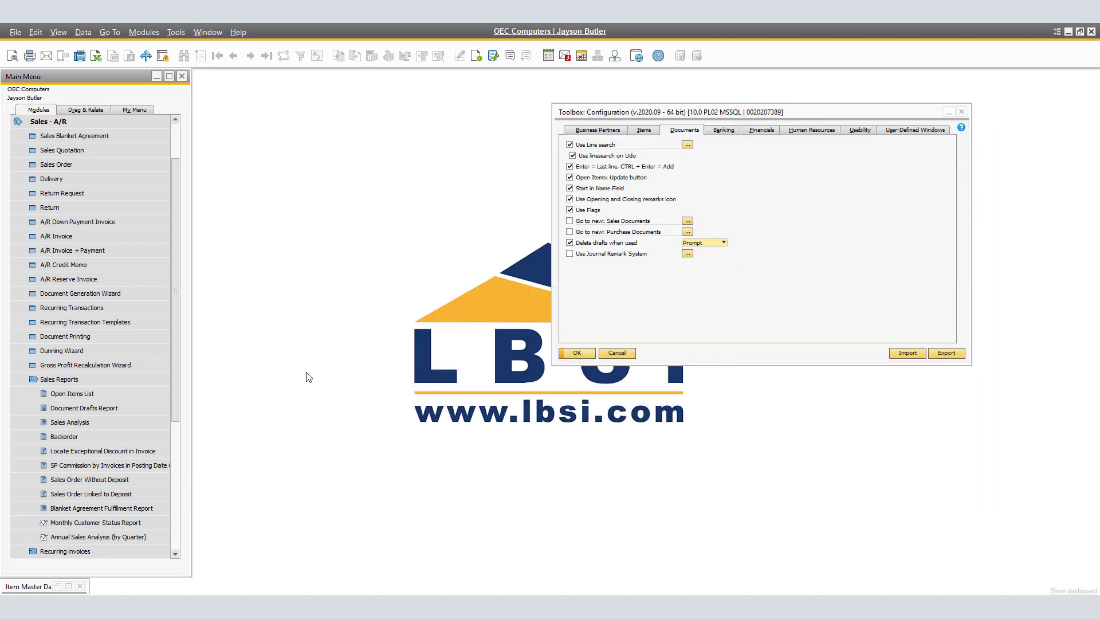
# Run the Document Drafts Report for sales orders of all users and open the newly saved Maxi-Teq draft.
pyautogui.click(128, 407)
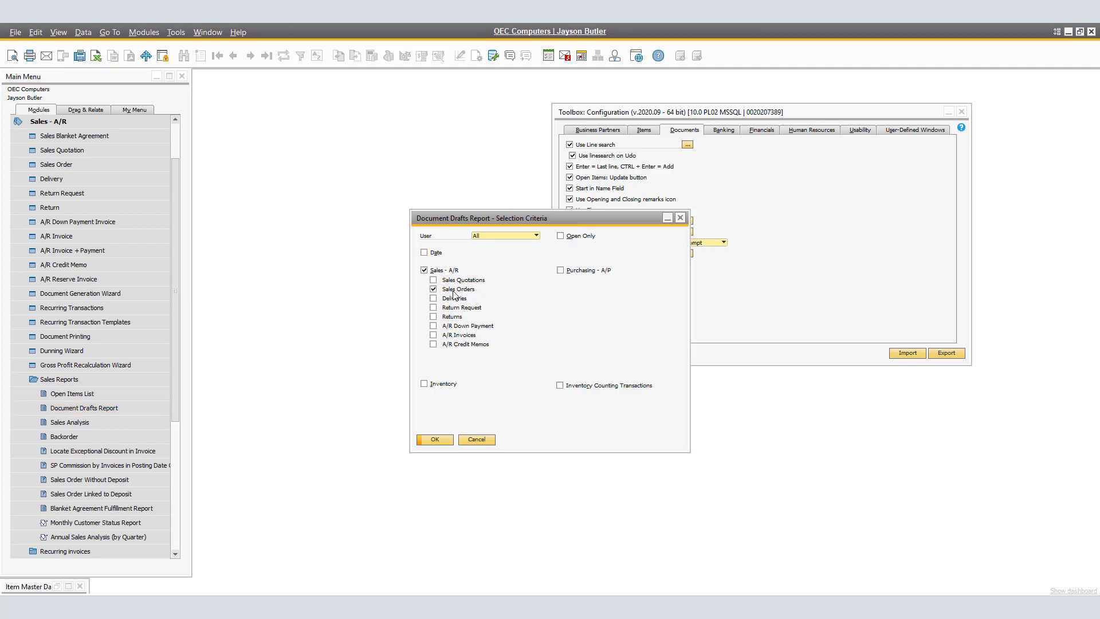
pyautogui.click(435, 440)
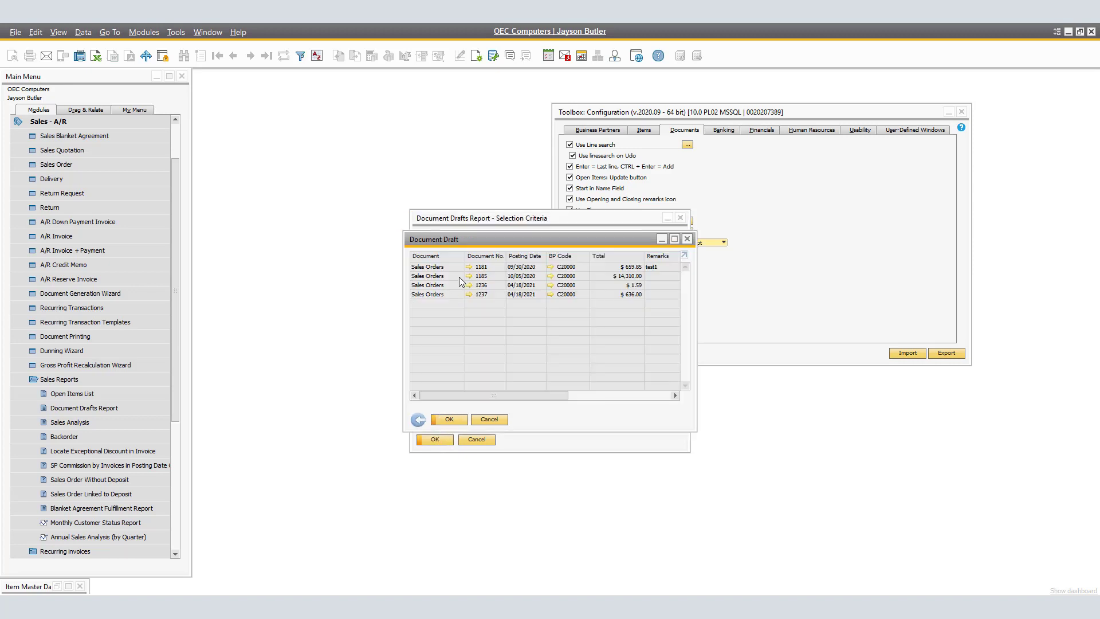
pyautogui.click(470, 293)
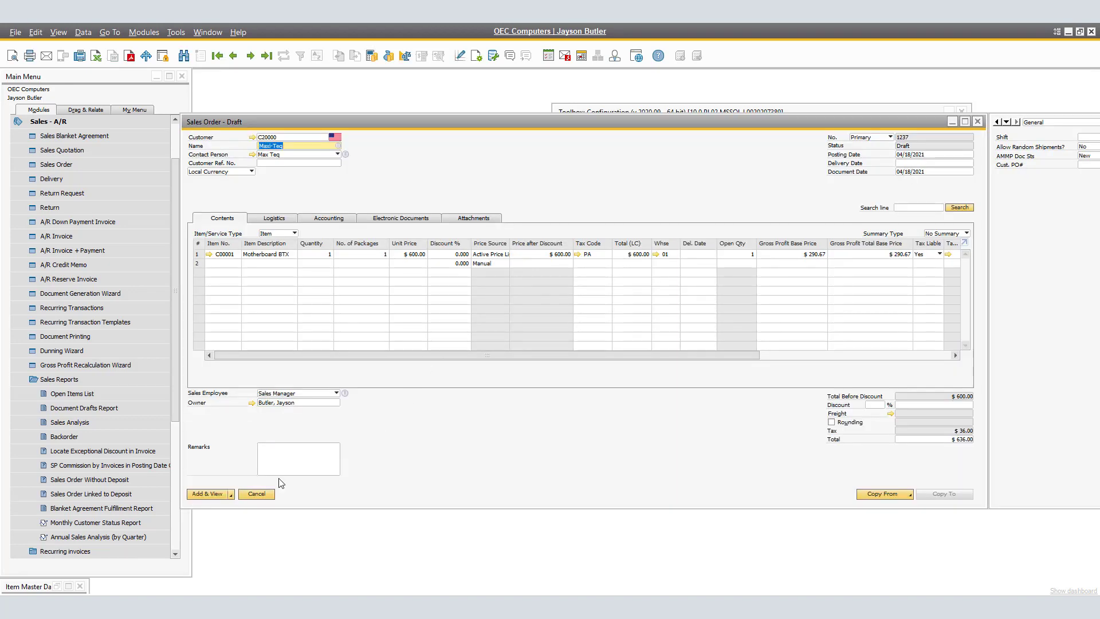
# Set the draft's delivery date to 04/25/2021 and apply it to the existing rows.
pyautogui.click(921, 165)
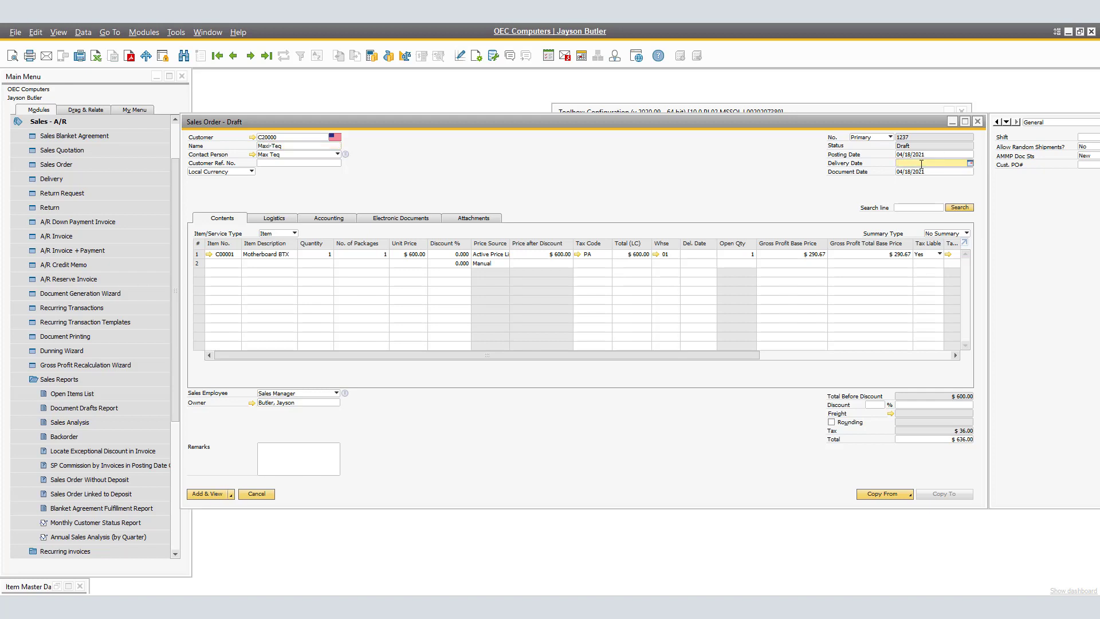
pyautogui.write('+7')
pyautogui.press('Tab')
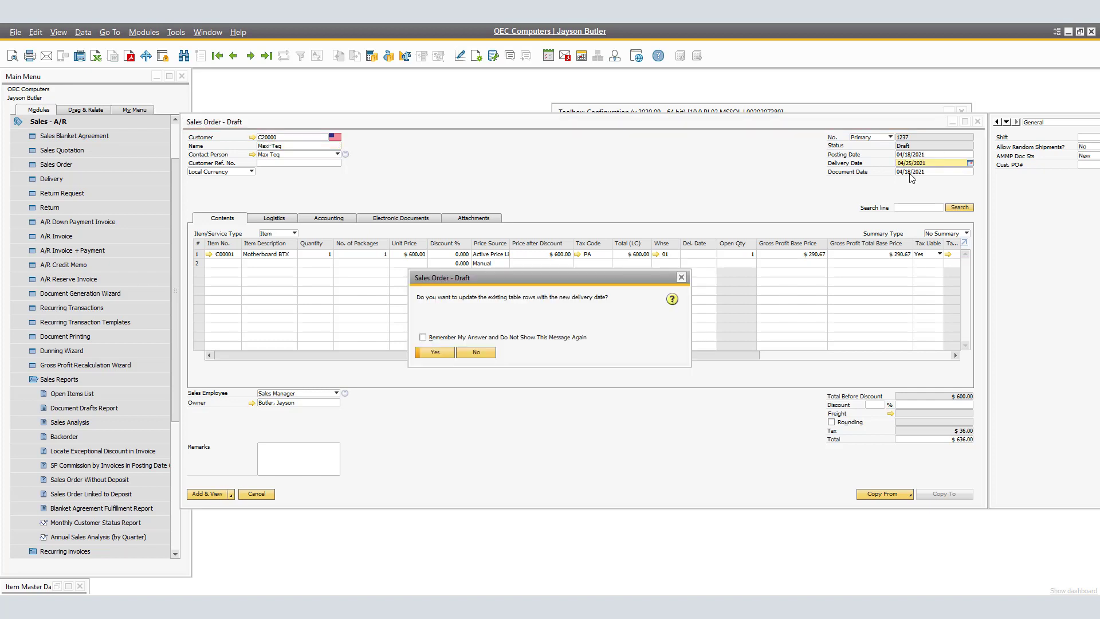
pyautogui.click(436, 354)
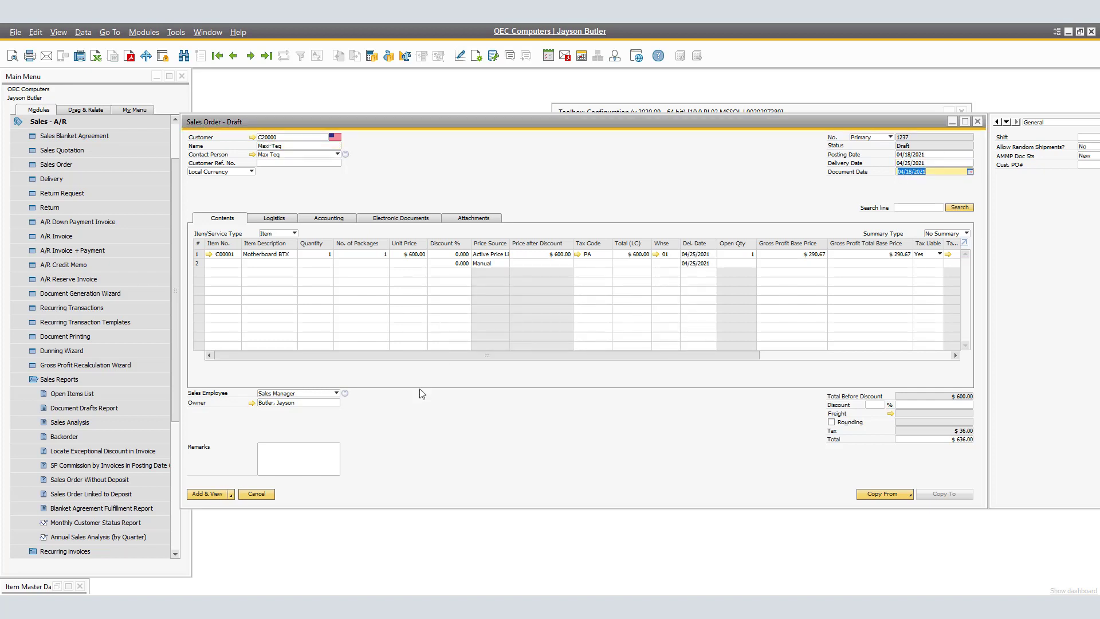
# Add the sales order from the draft and have the used draft deleted.
pyautogui.click(211, 493)
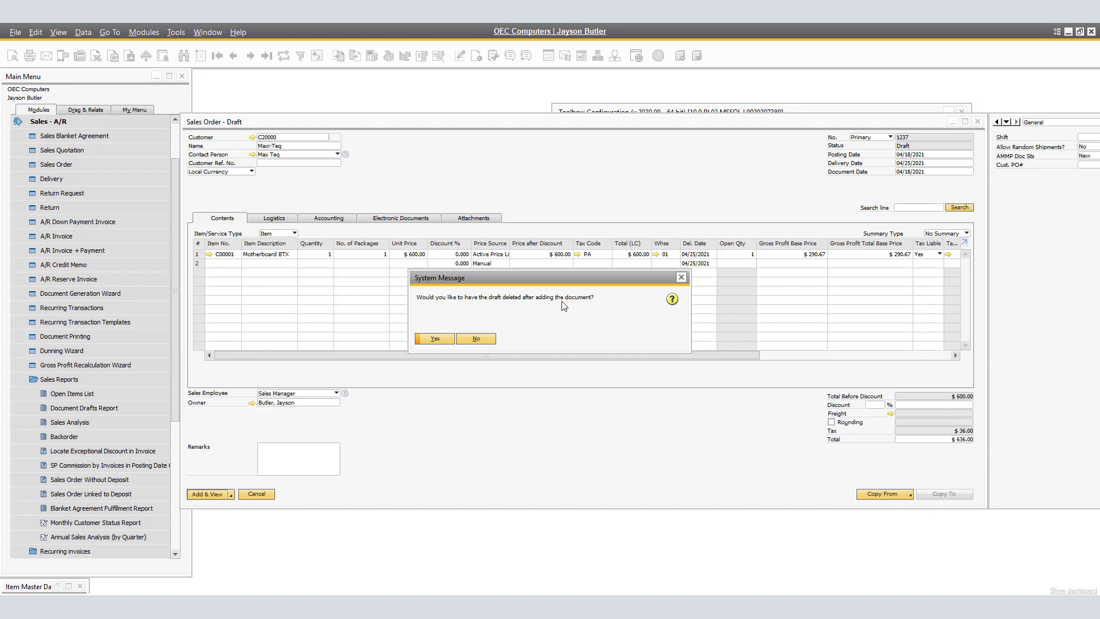
pyautogui.click(434, 338)
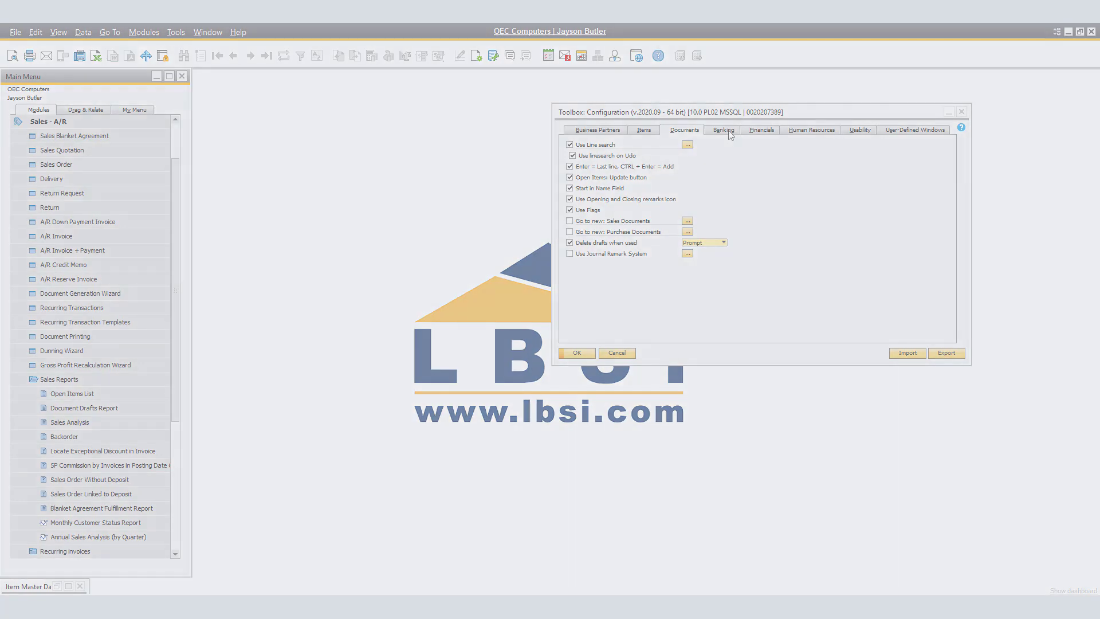
# Show the toolbox's Banking options and open a blank incoming payment beside them.
pyautogui.click(729, 133)
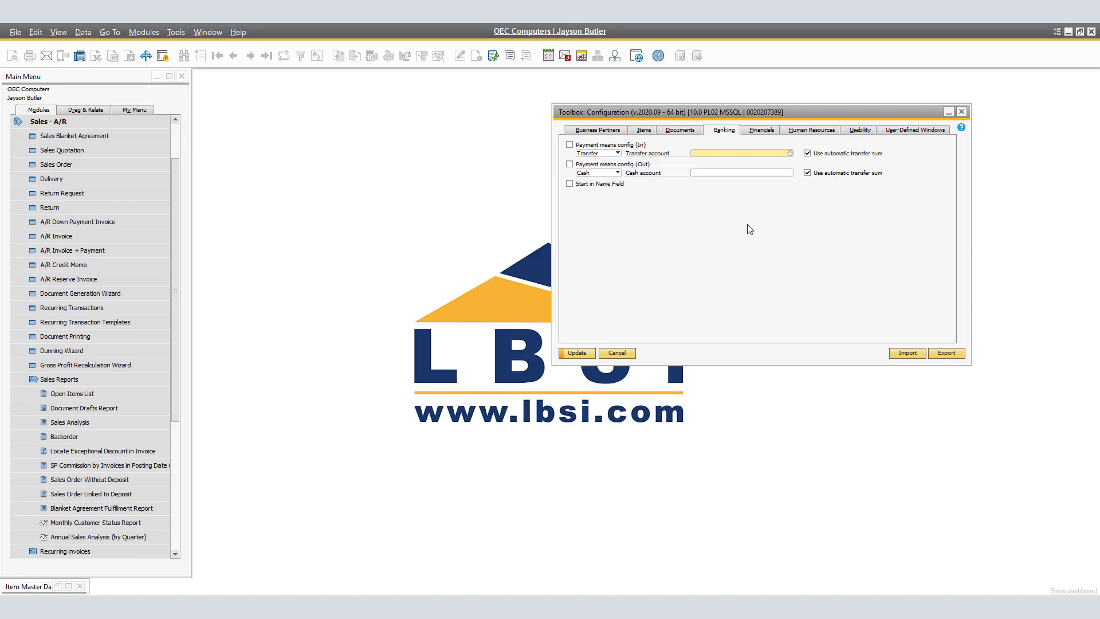
pyautogui.click(39, 122)
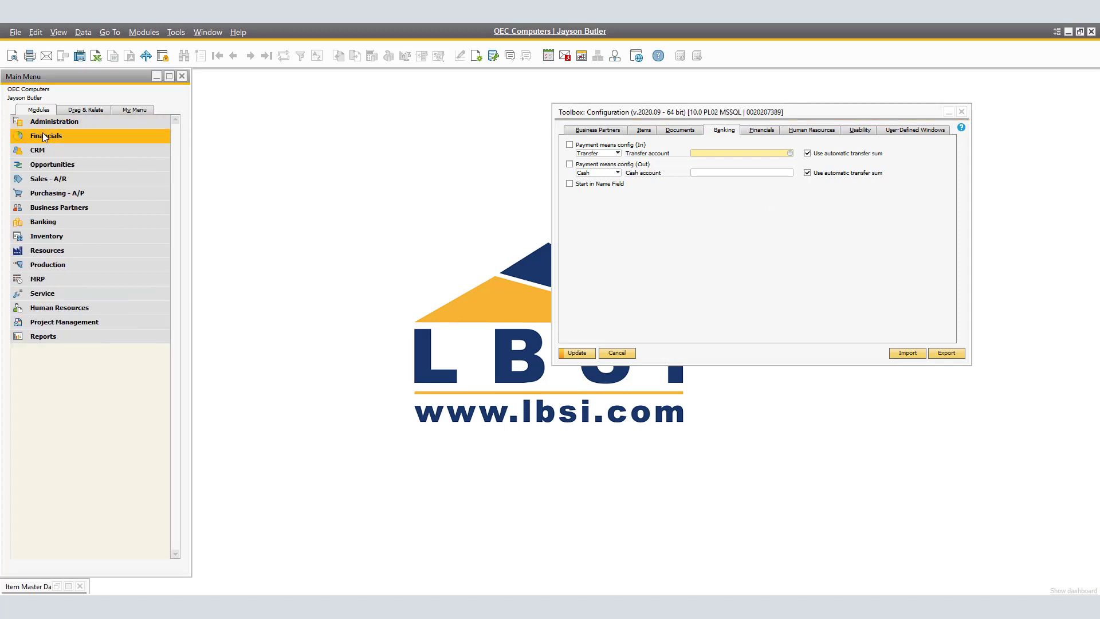
pyautogui.click(59, 225)
pyautogui.click(57, 239)
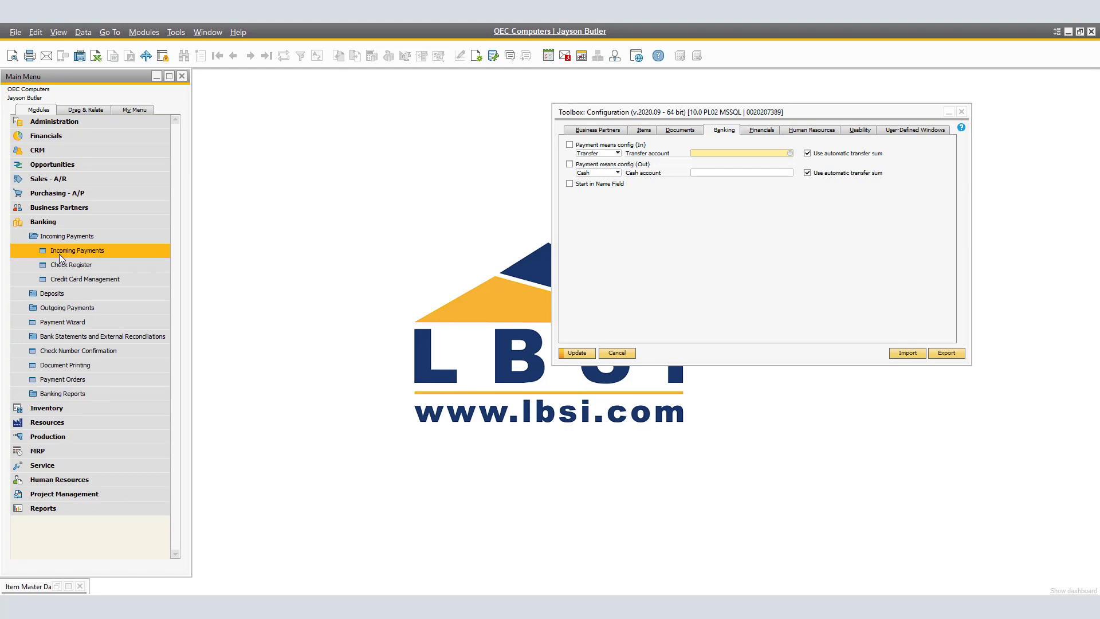
pyautogui.click(59, 257)
pyautogui.moveTo(665, 121); pyautogui.dragTo(378, 163)
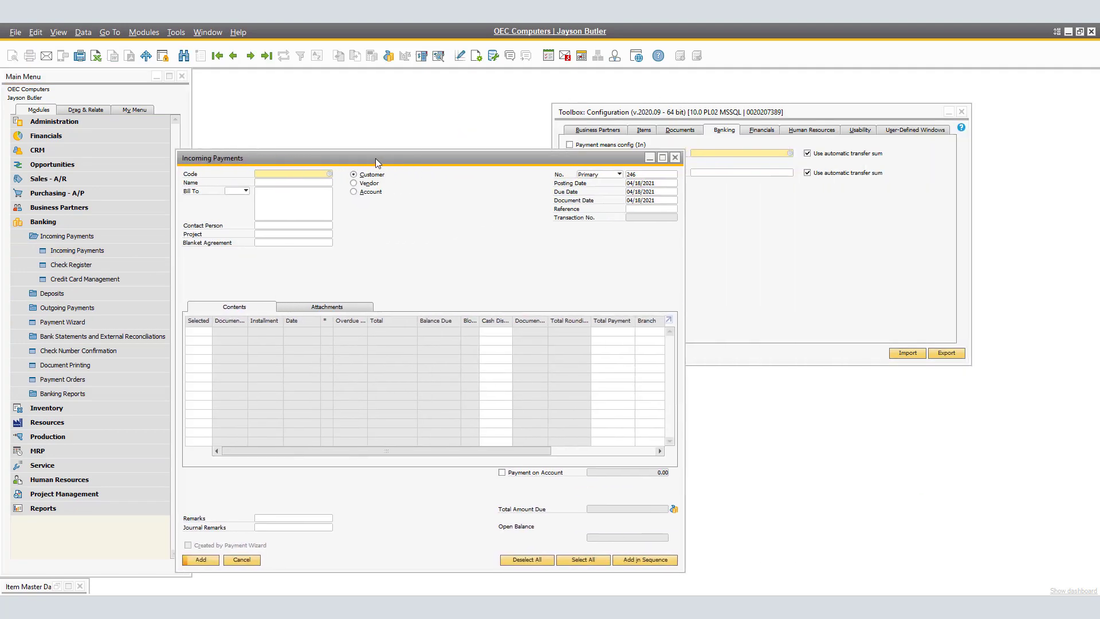
# Choose customer Maxi-Teq for the incoming payment and open its payment means.
pyautogui.click(328, 174)
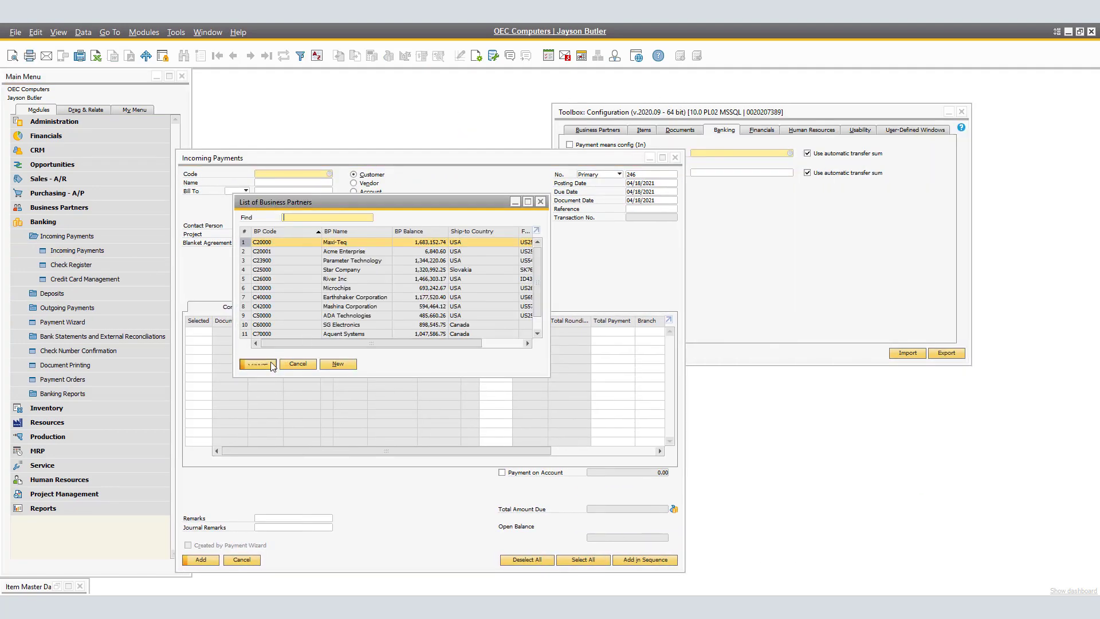
pyautogui.click(258, 365)
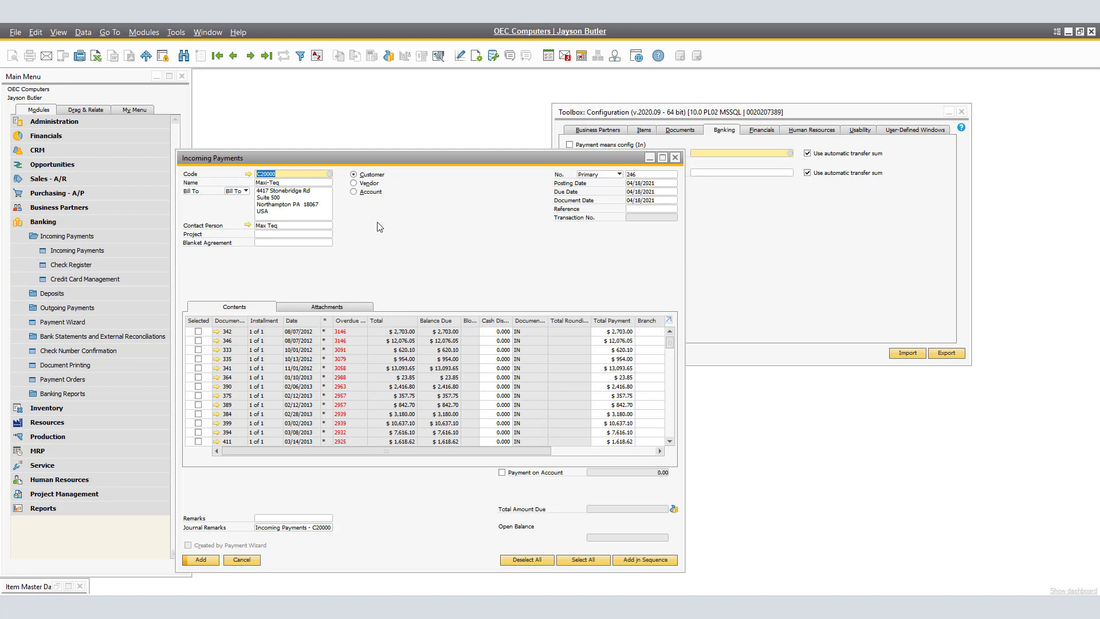
pyautogui.click(388, 56)
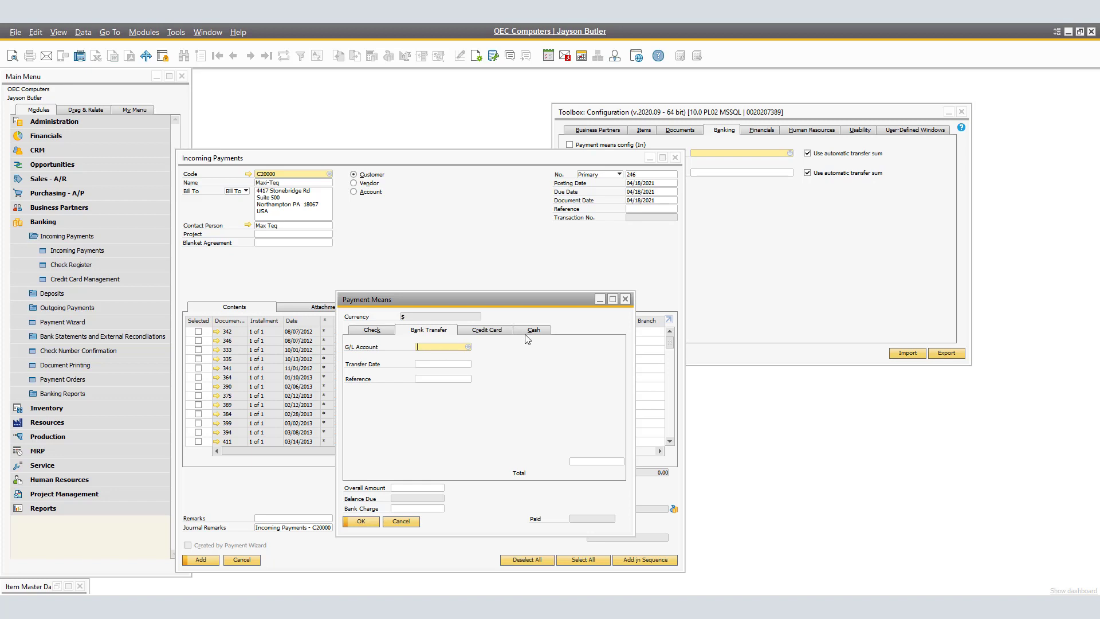
# Enable the incoming payment means configuration for Transfer with the Cash at Bank - Checking account, and update the toolbox configuration.
pyautogui.click(792, 215)
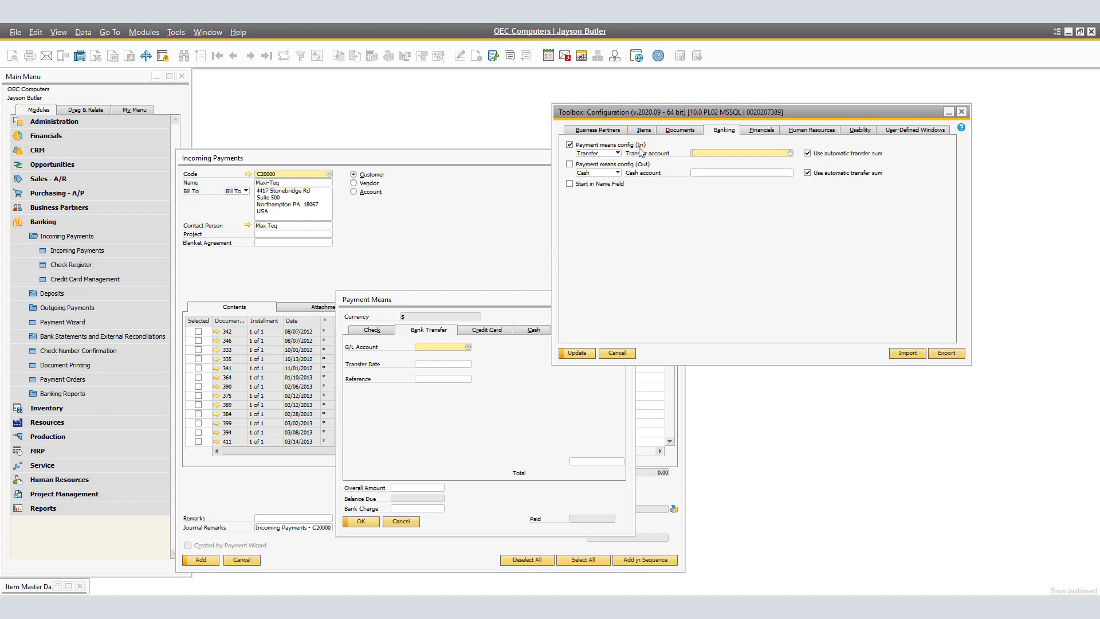
pyautogui.click(790, 154)
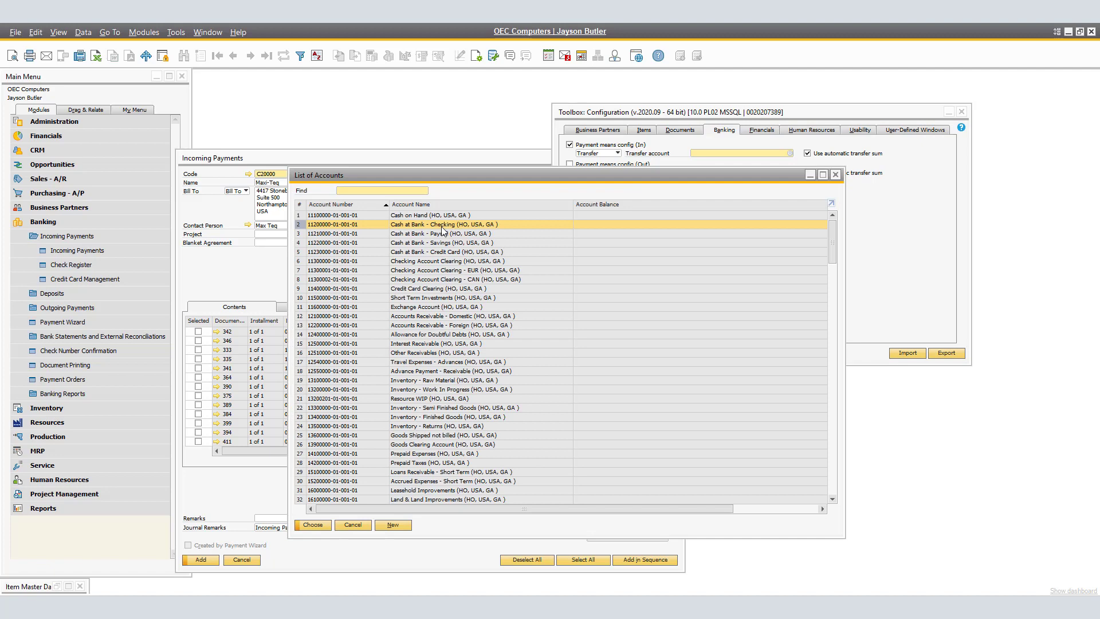
pyautogui.click(313, 525)
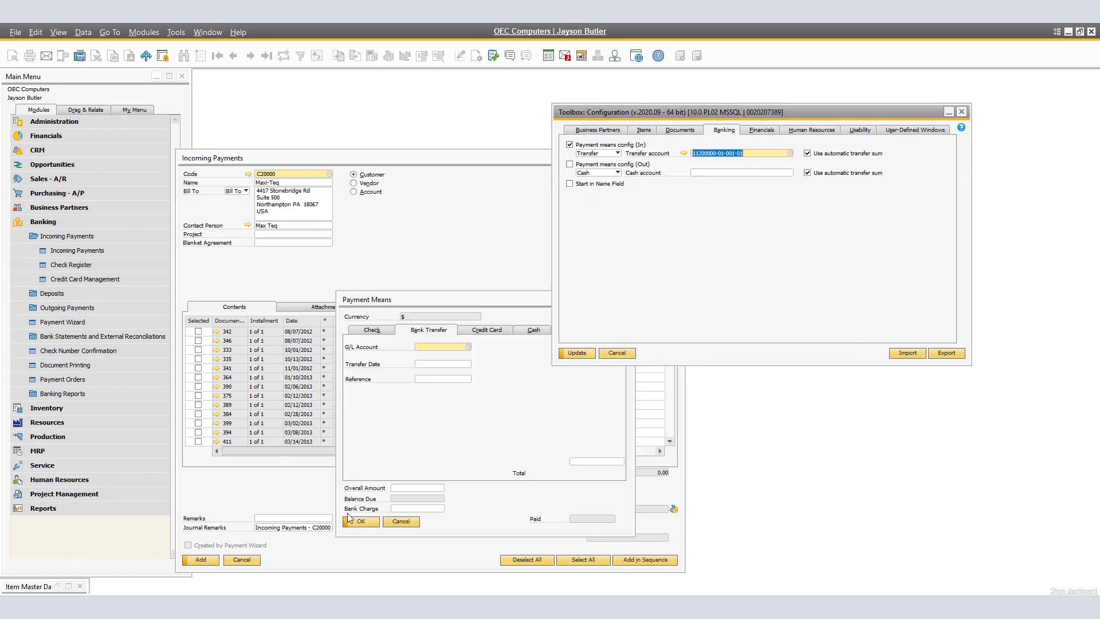
pyautogui.click(578, 351)
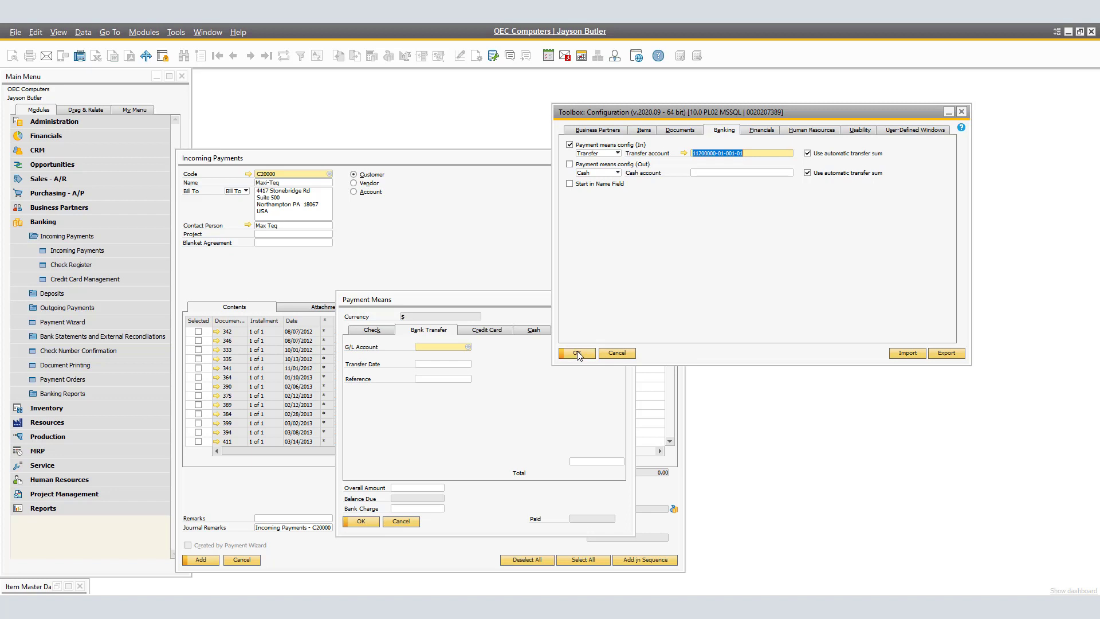
# Reopen the incoming payment's payment means to check the default bank transfer account, and cancel it.
pyautogui.click(496, 313)
pyautogui.click(629, 299)
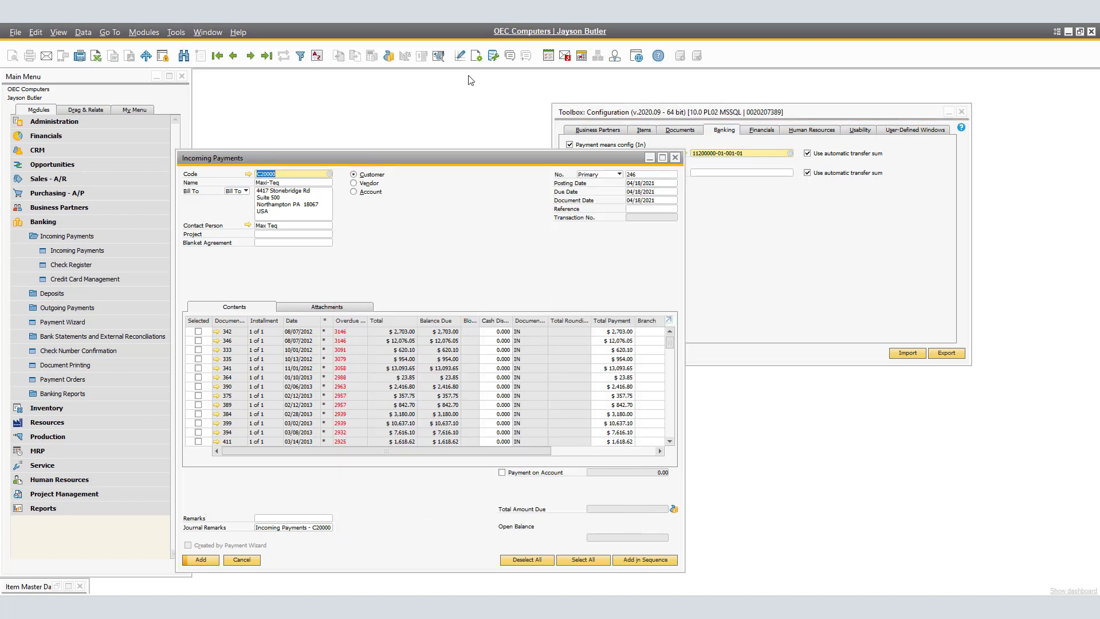
pyautogui.click(390, 55)
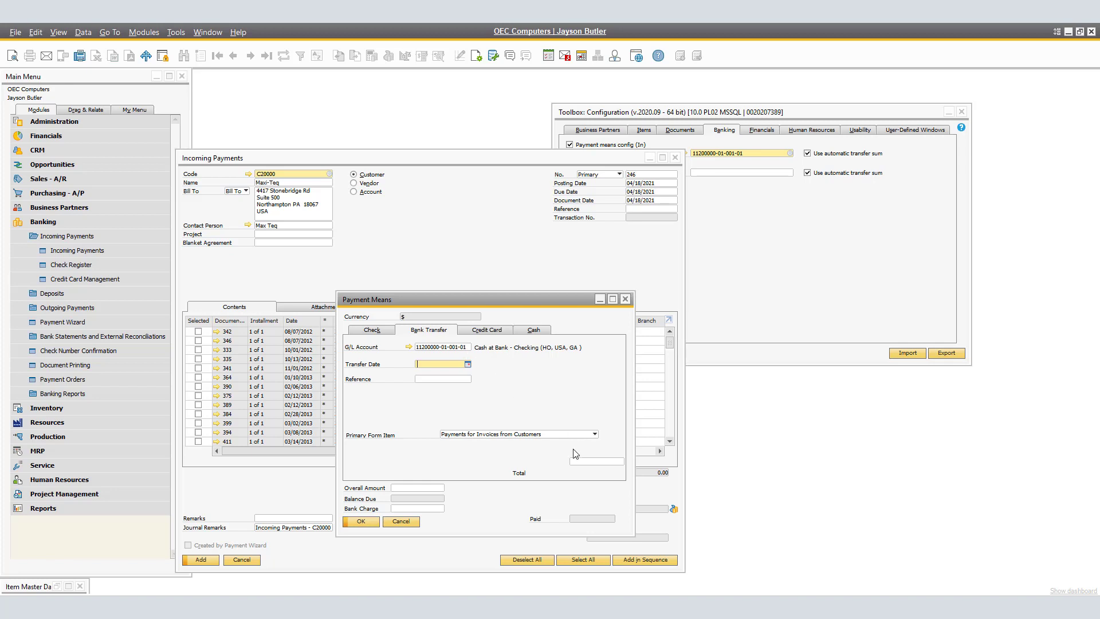
pyautogui.click(578, 462)
pyautogui.click(416, 522)
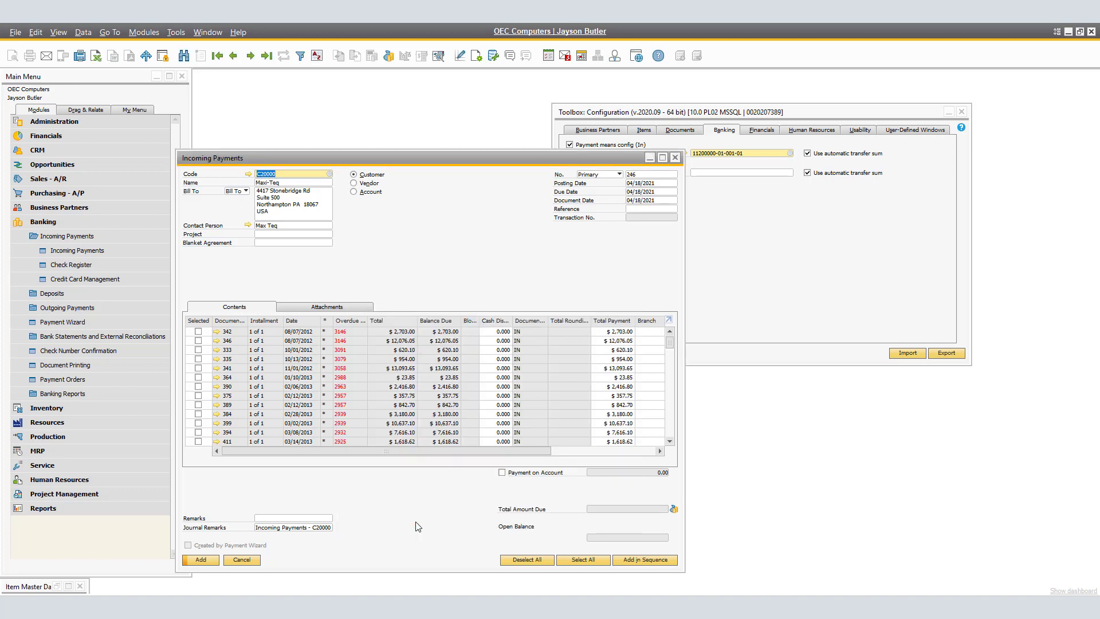
# Select invoice 342 for payment and copy the balance due into the bank transfer total of its payment means.
pyautogui.click(199, 331)
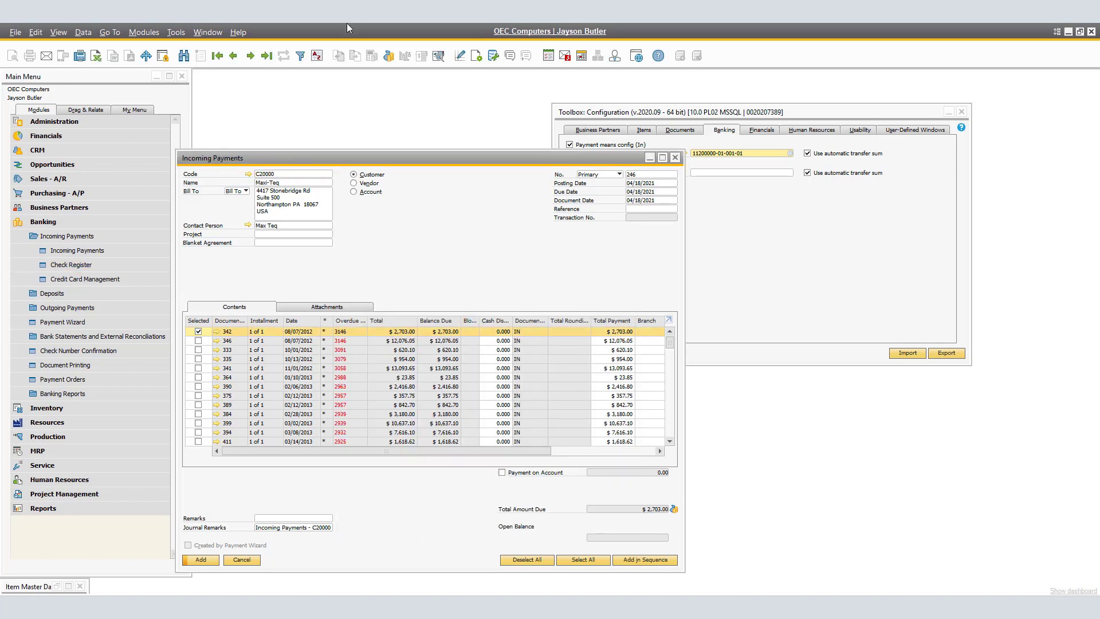
pyautogui.click(389, 57)
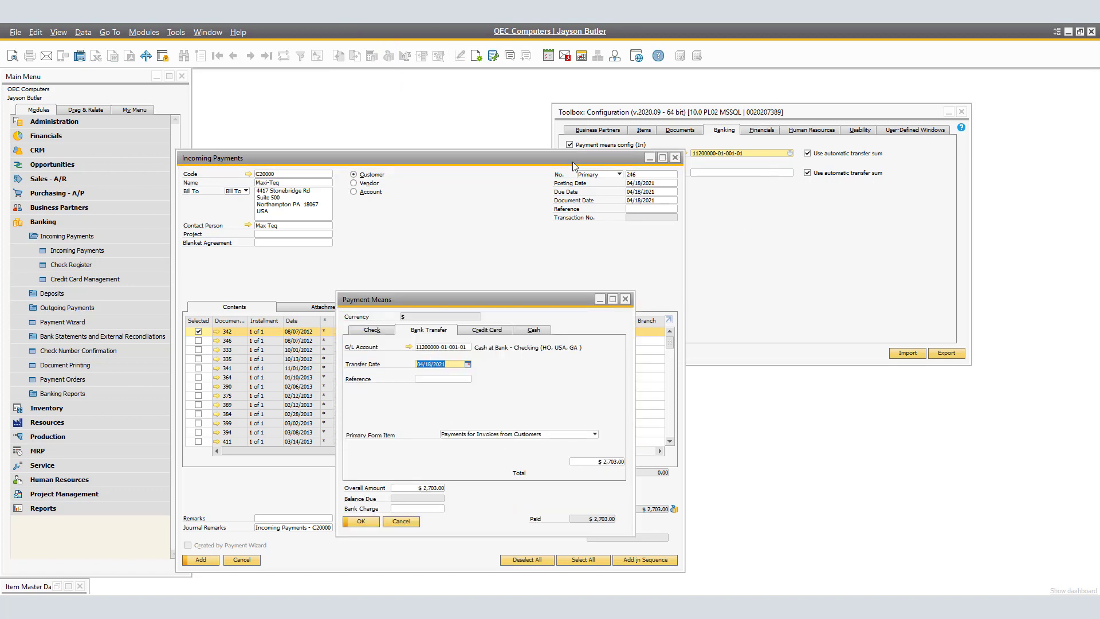
pyautogui.moveTo(579, 158); pyautogui.dragTo(435, 159)
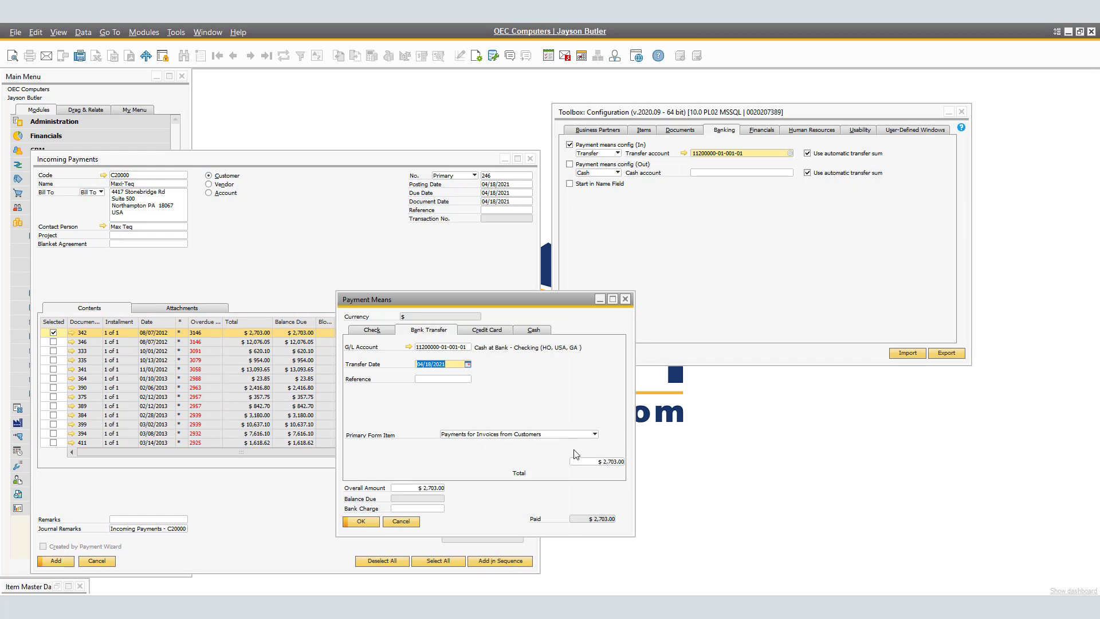
pyautogui.click(599, 462)
pyautogui.hotkey('ctrl', 'b')
# Cancel the payment means and close the incoming payment without adding it.
pyautogui.click(401, 521)
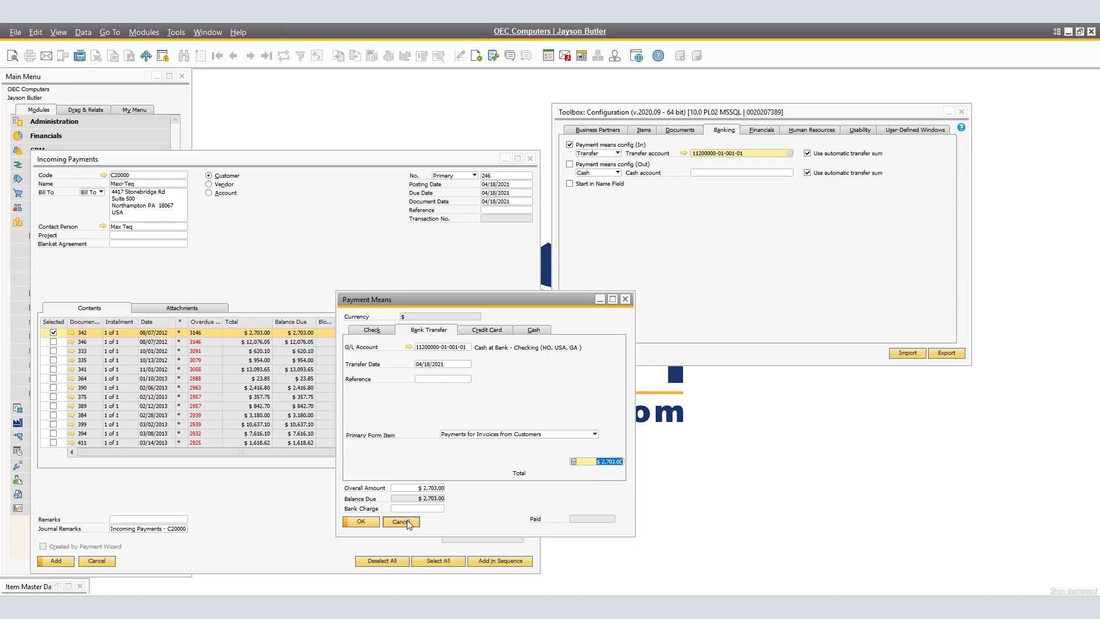
pyautogui.click(529, 161)
pyautogui.click(503, 358)
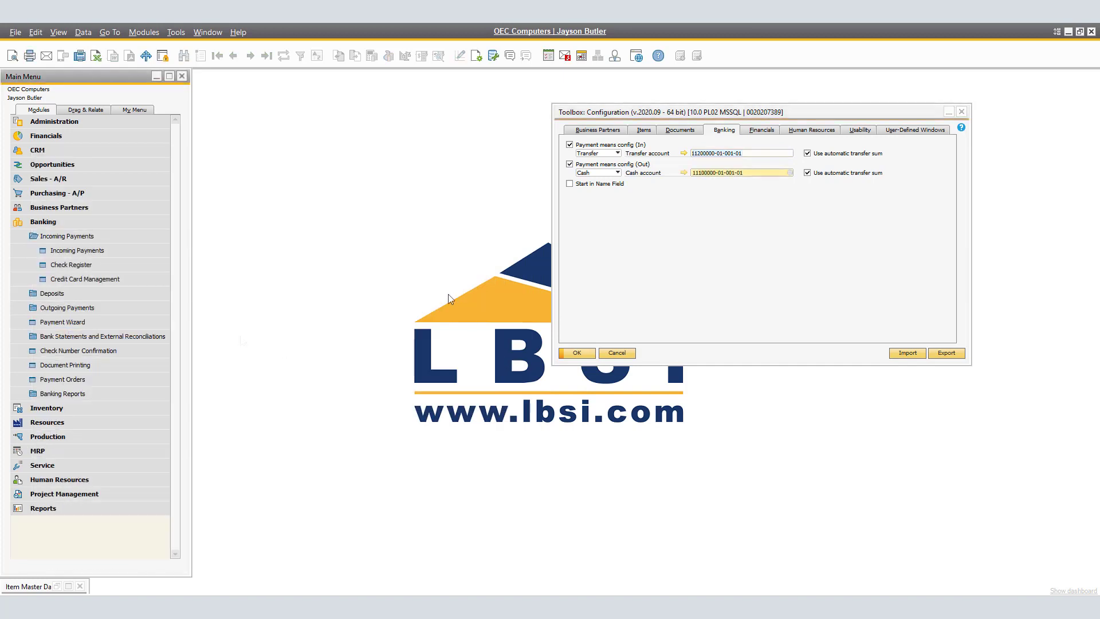
# Start an outgoing payment to vendor Lasercom and select invoice 379 for payment.
pyautogui.click(76, 307)
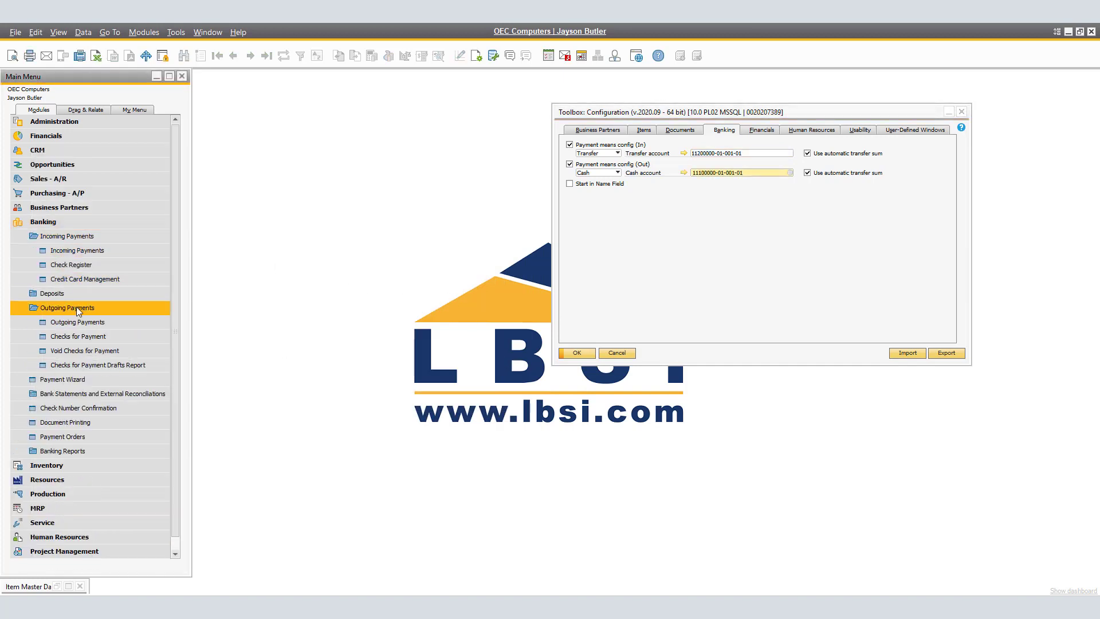
pyautogui.click(77, 320)
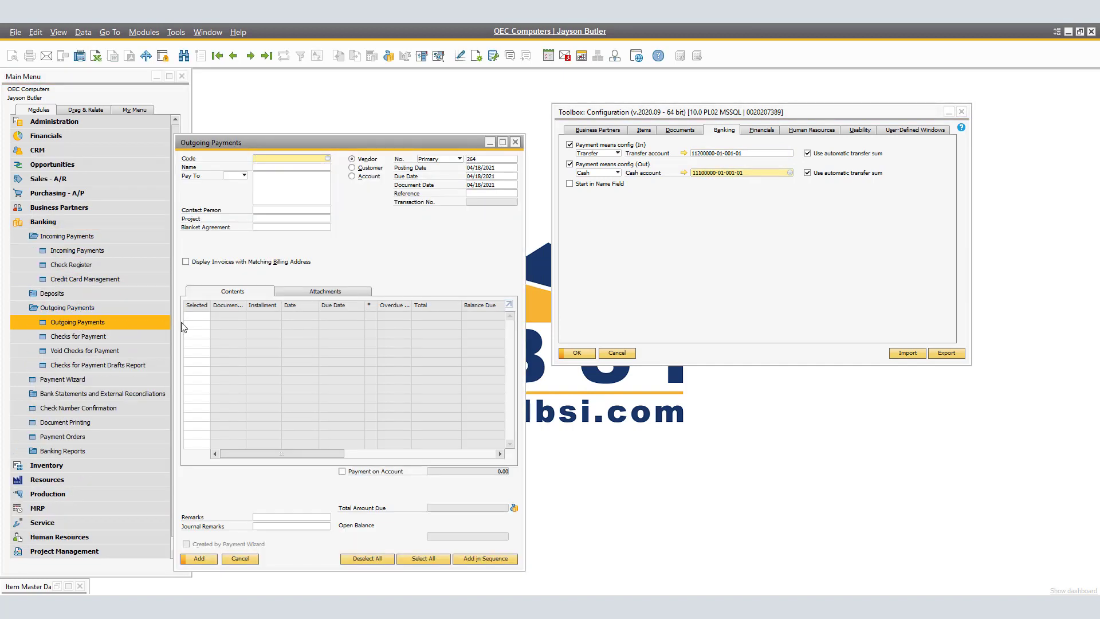
pyautogui.click(327, 159)
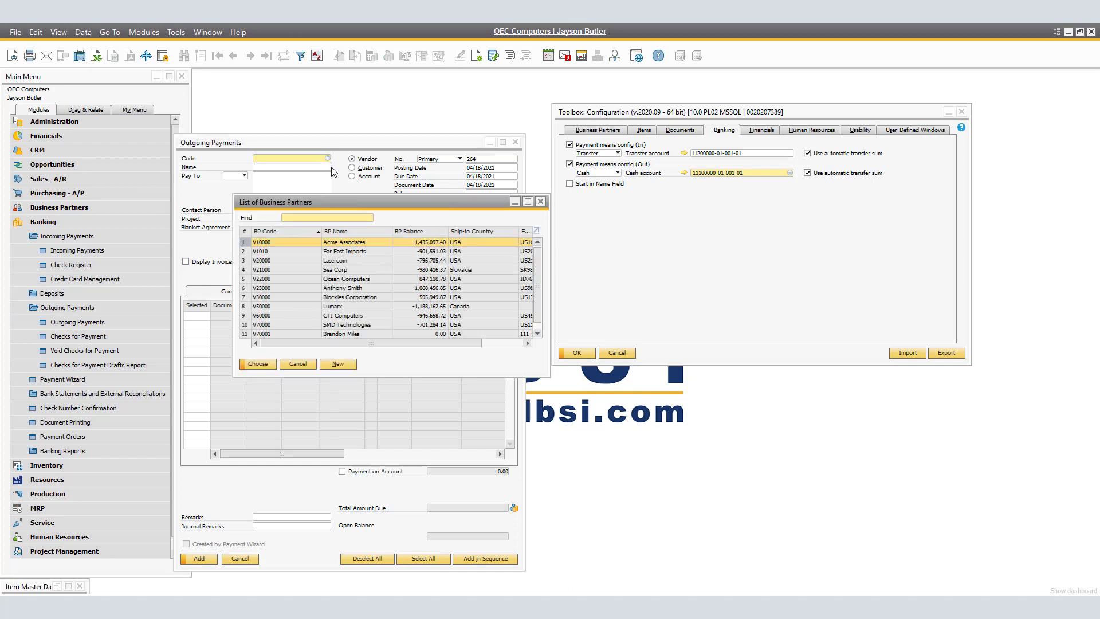
pyautogui.click(325, 261)
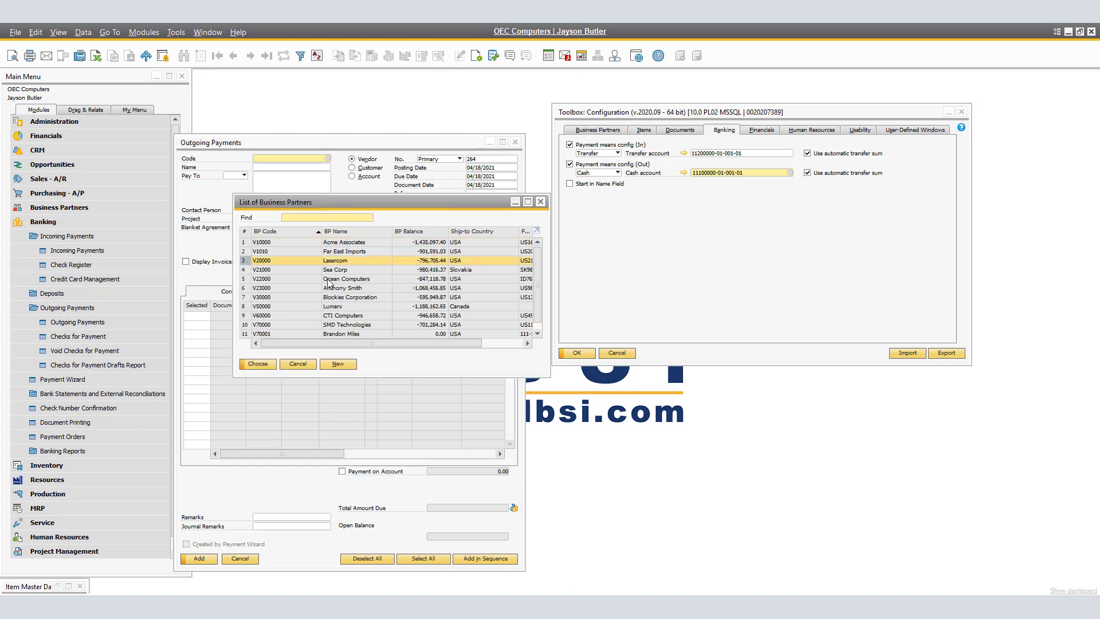
pyautogui.click(258, 364)
pyautogui.click(196, 315)
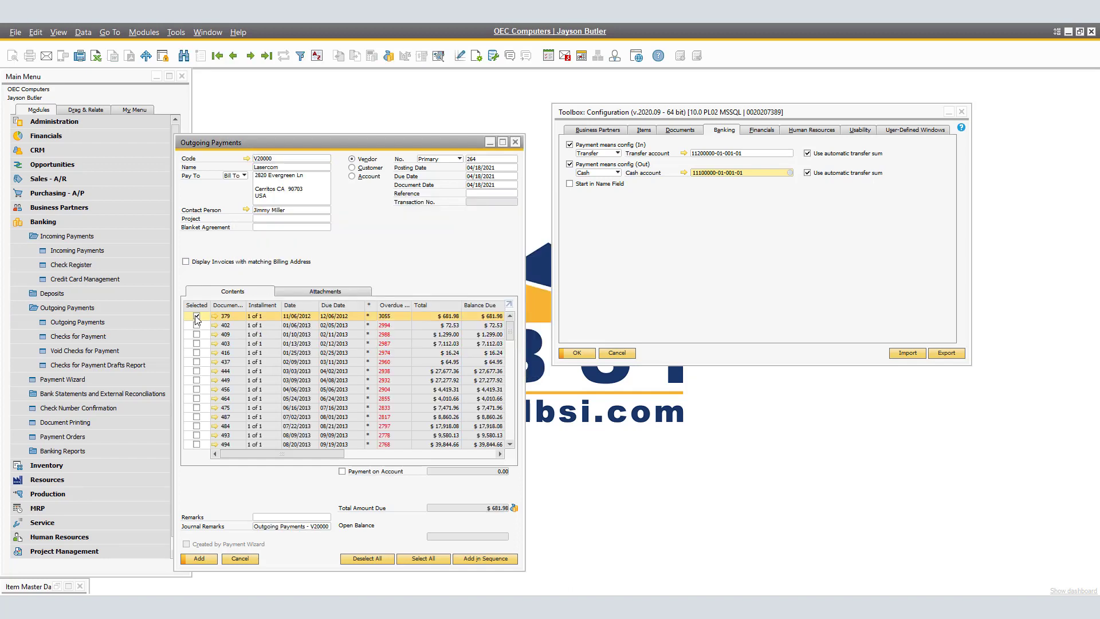
# Accept the cash payment means for the Lasercom invoice and cancel the outgoing payment.
pyautogui.click(389, 58)
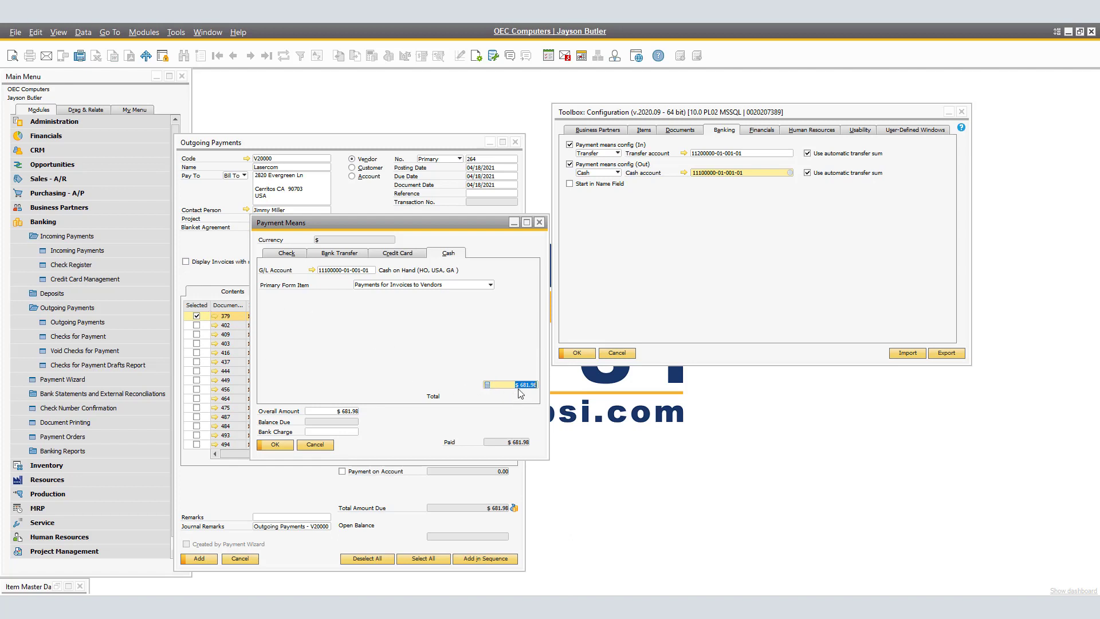
pyautogui.press('Return')
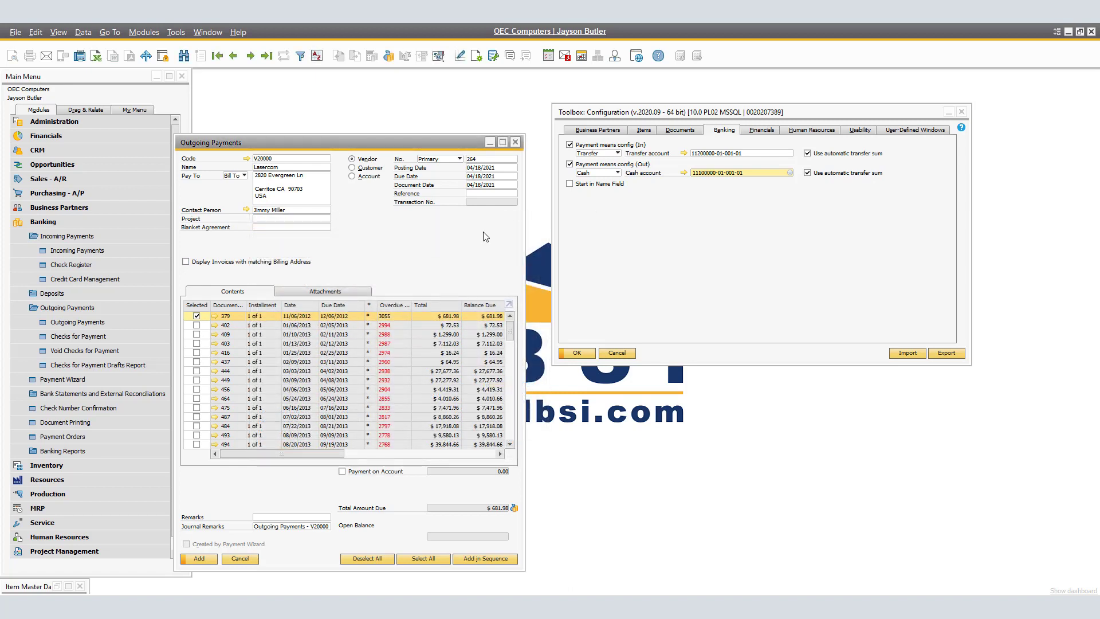
pyautogui.click(233, 558)
# Enable Start in Name Field in the Banking options and check its effect in a newly opened outgoing payment.
pyautogui.click(97, 322)
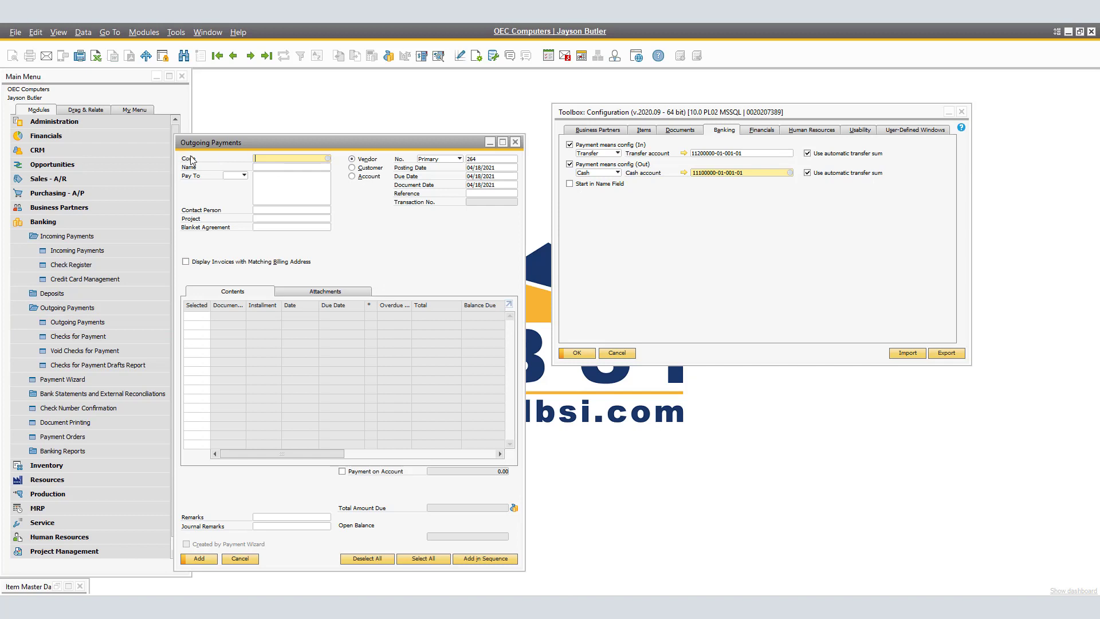
pyautogui.click(576, 186)
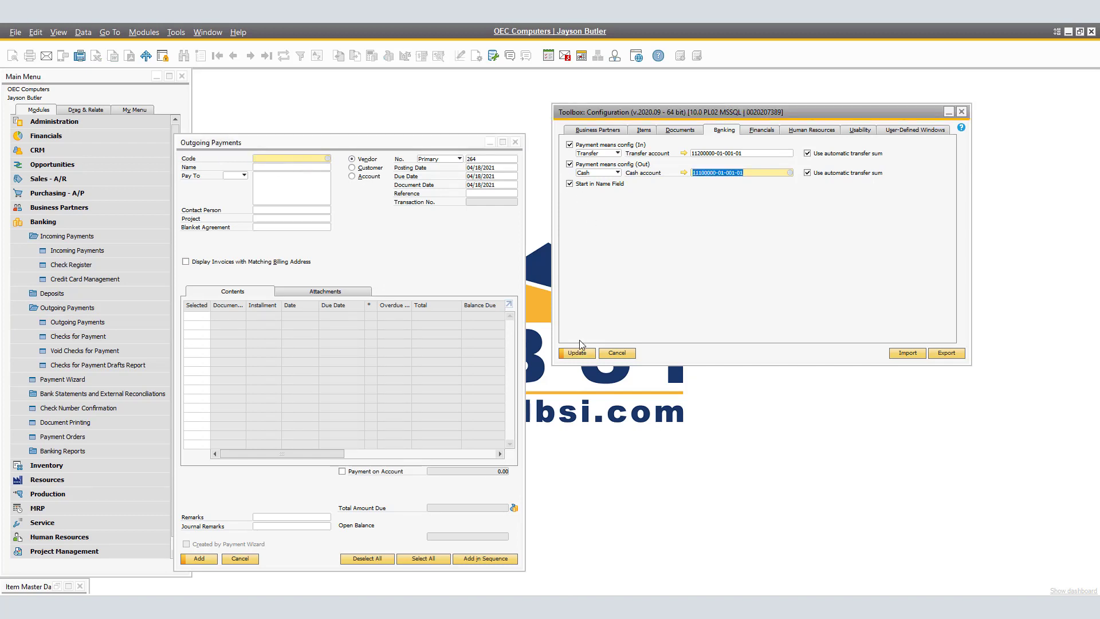
pyautogui.click(515, 141)
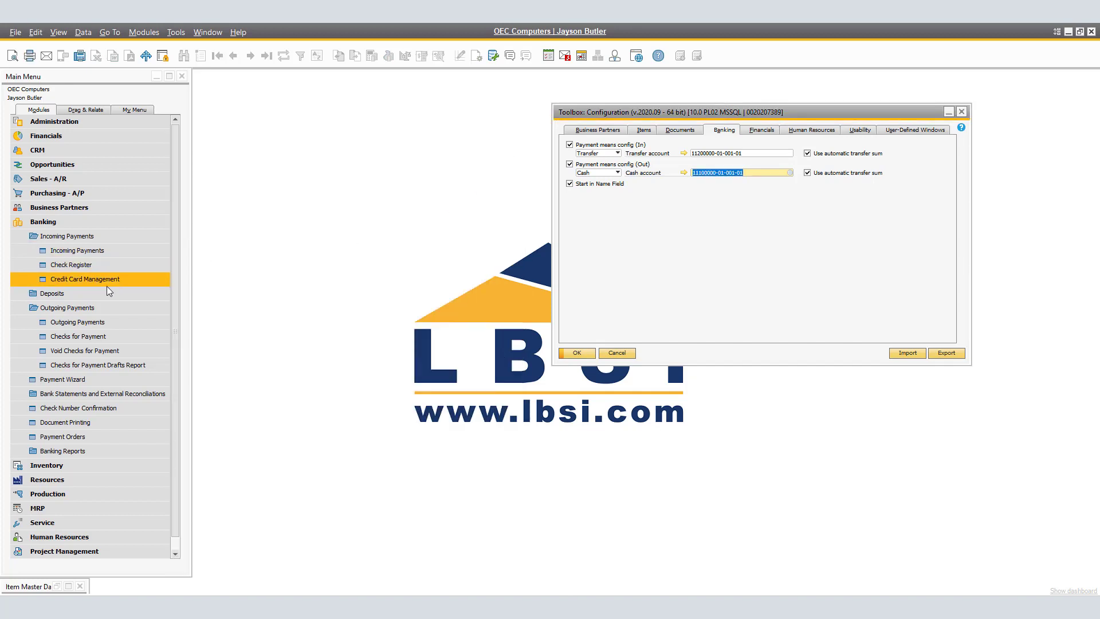
pyautogui.click(68, 324)
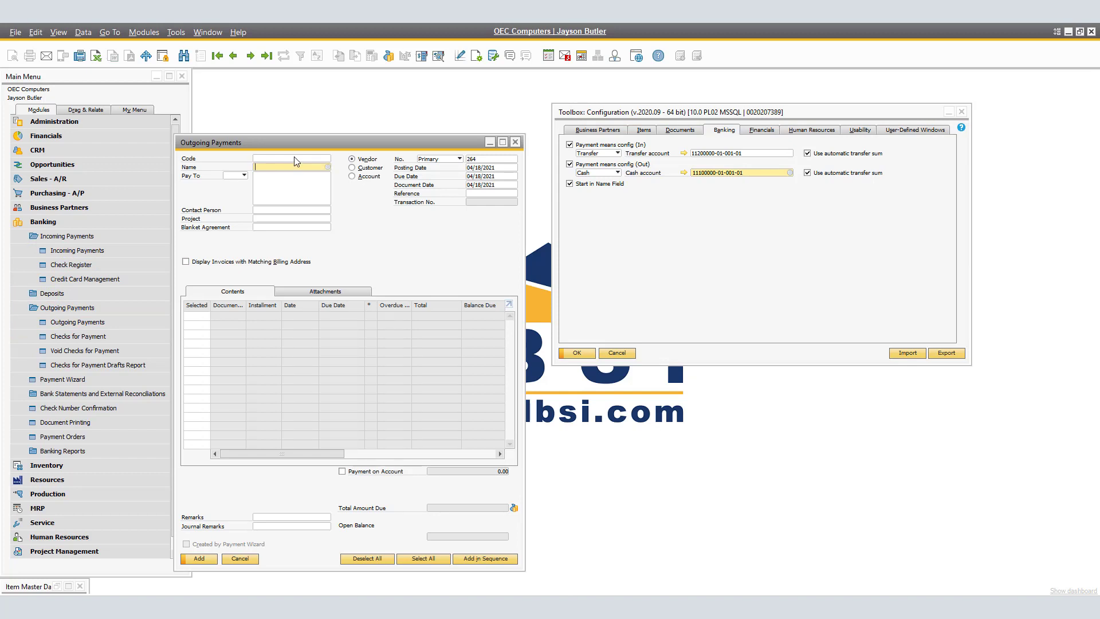
pyautogui.click(515, 142)
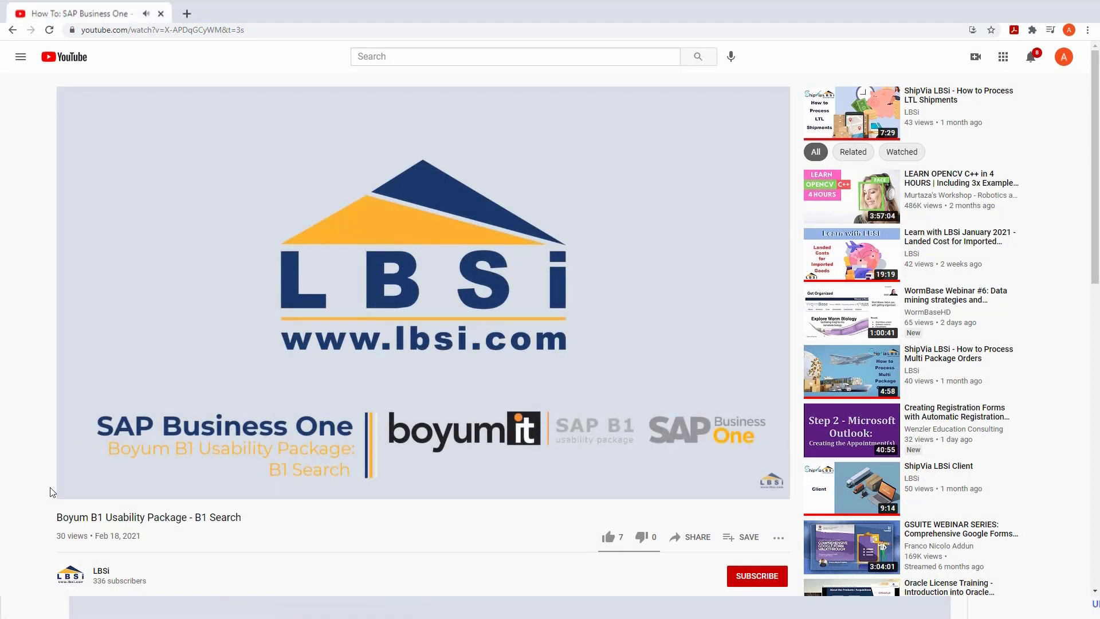
# On YouTube, subscribe to the LBSi channel from its B1 Search video and set notifications to All.
pyautogui.scroll(-3, 50, 491)
pyautogui.click(741, 404)
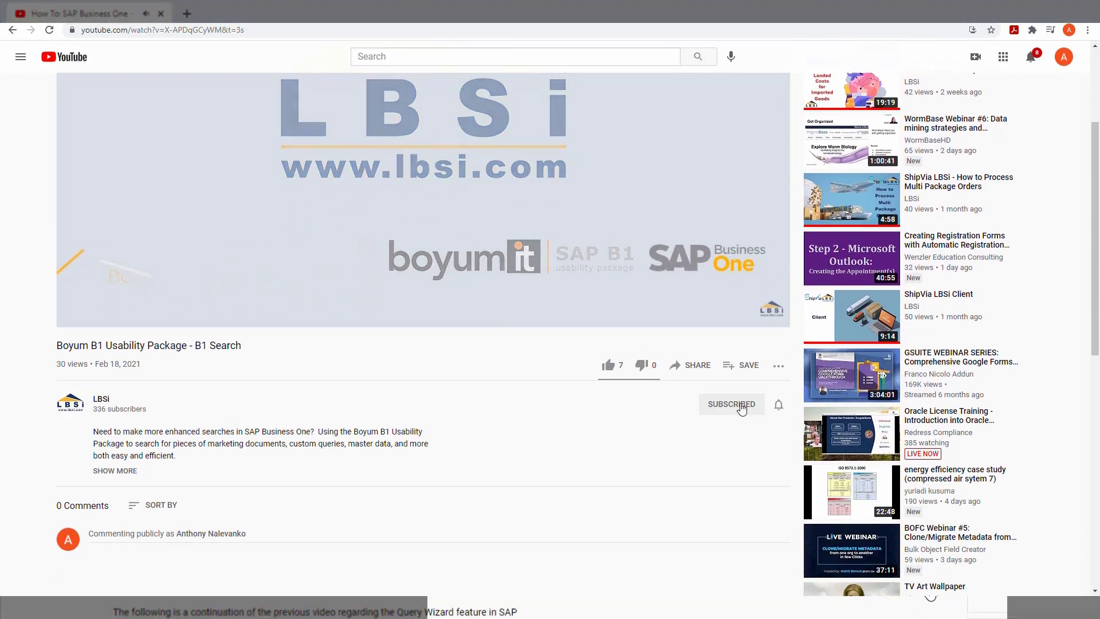
pyautogui.click(778, 404)
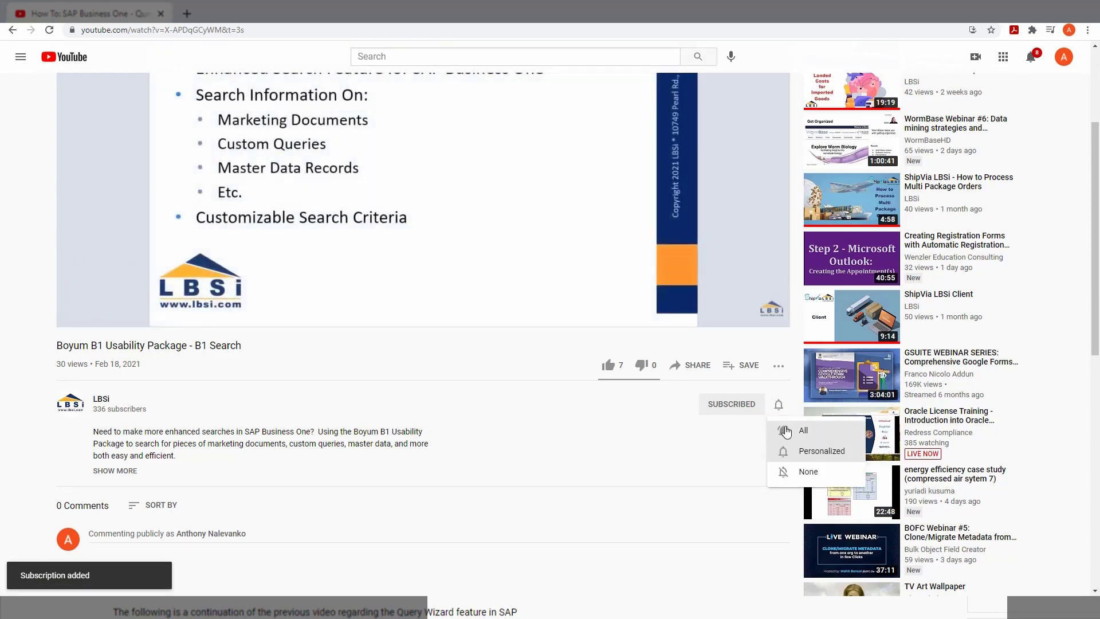
pyautogui.click(786, 431)
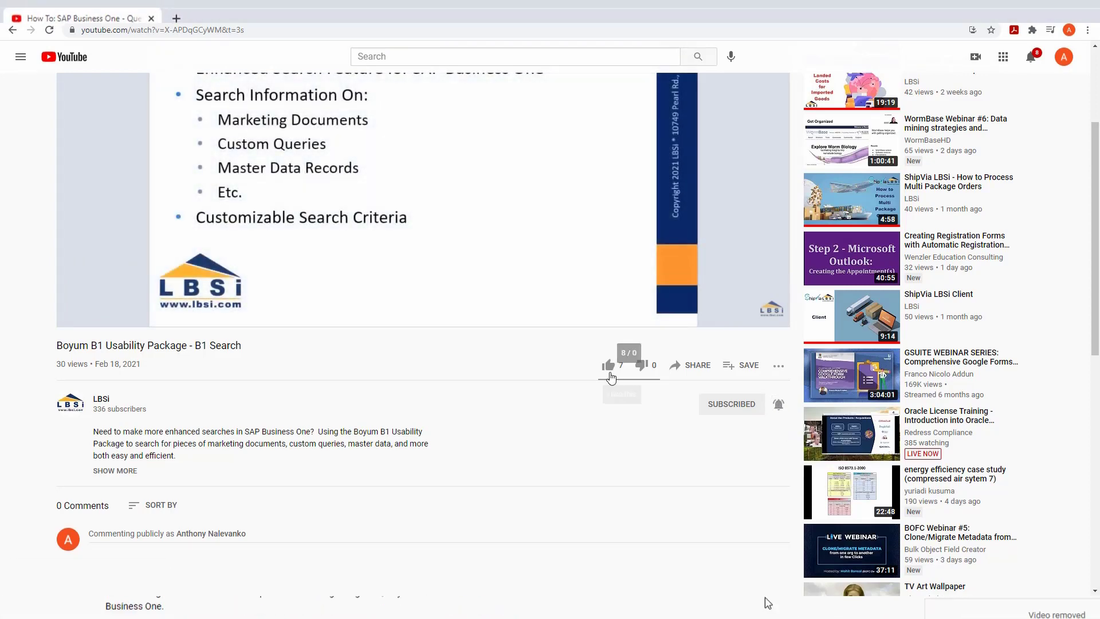
# Like the B1 Search video and browse the uploads on the LBSi channel page.
pyautogui.click(610, 375)
pyautogui.click(71, 407)
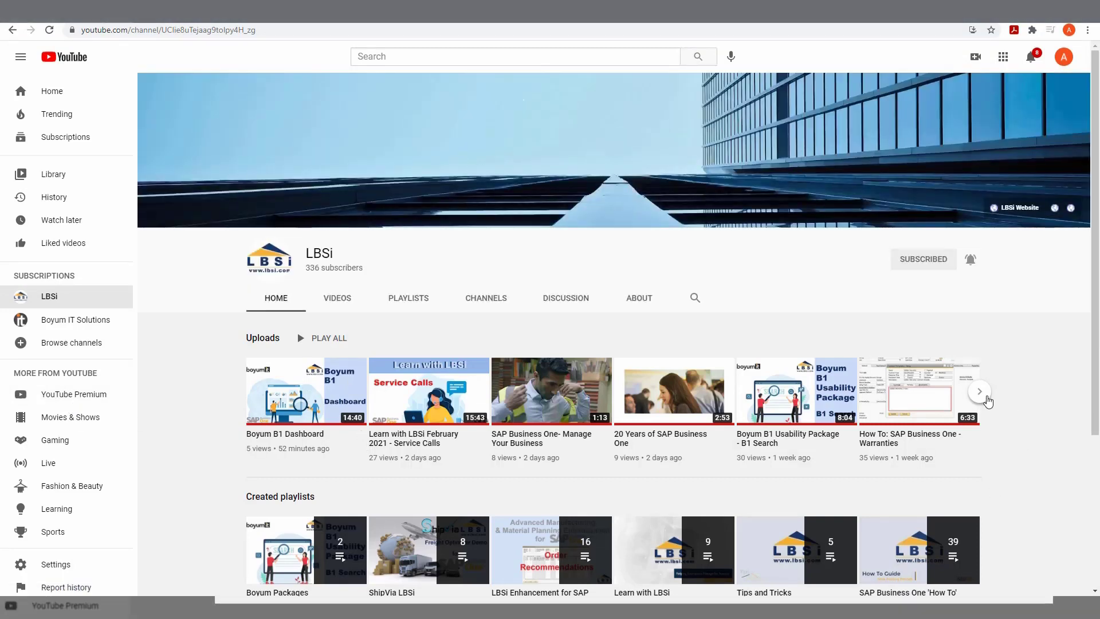
pyautogui.click(979, 392)
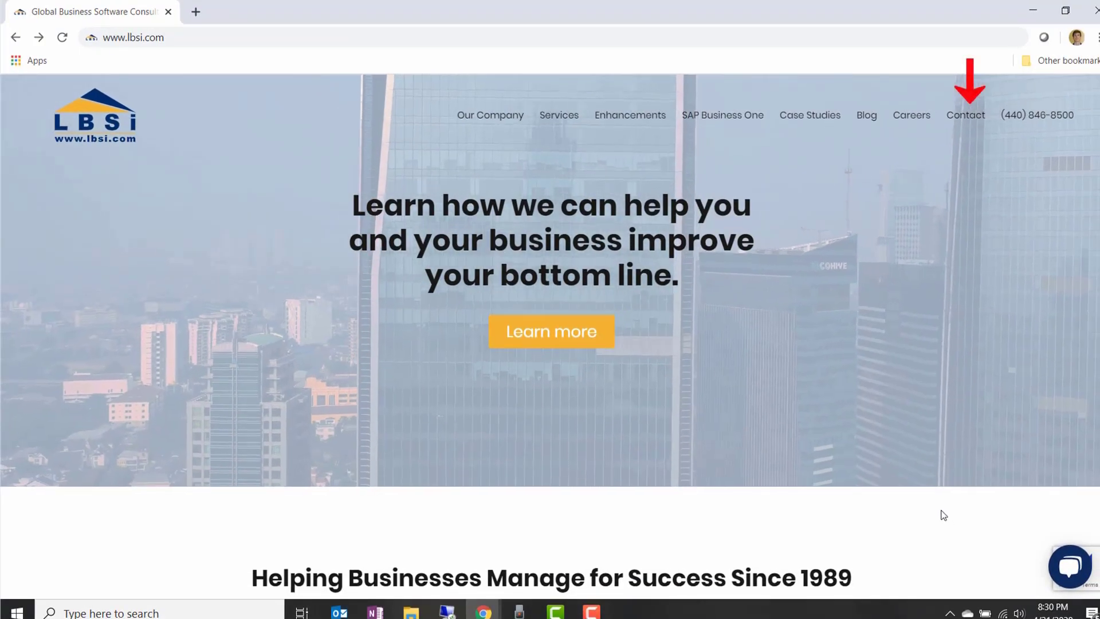
# Open the contact page of the LBSi website and look over the contact form.
pyautogui.click(960, 116)
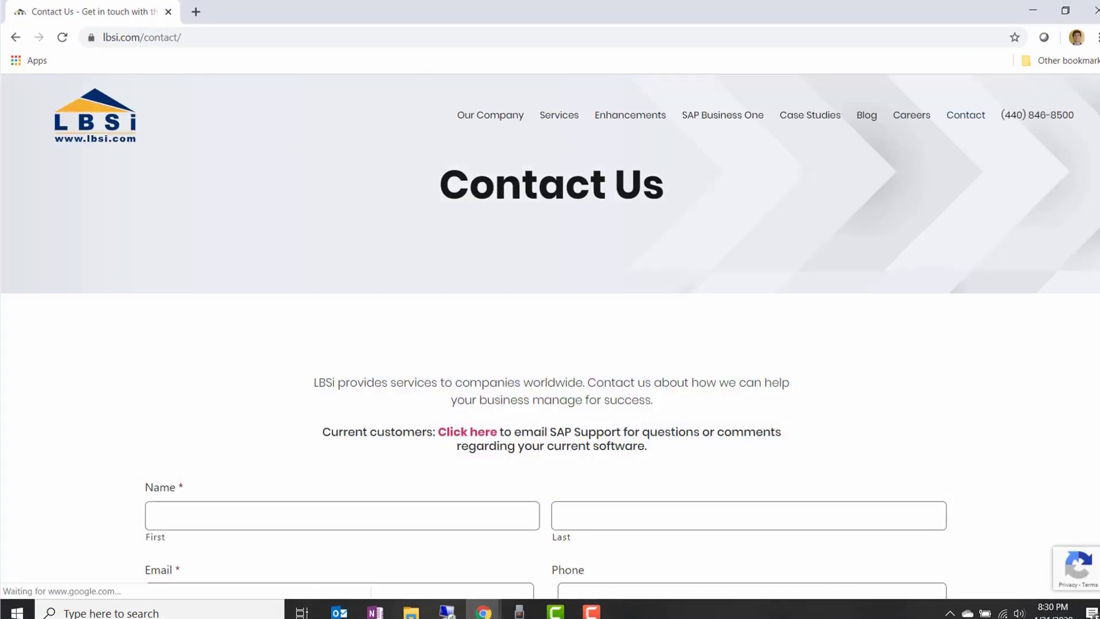
pyautogui.scroll(-2, 958, 115)
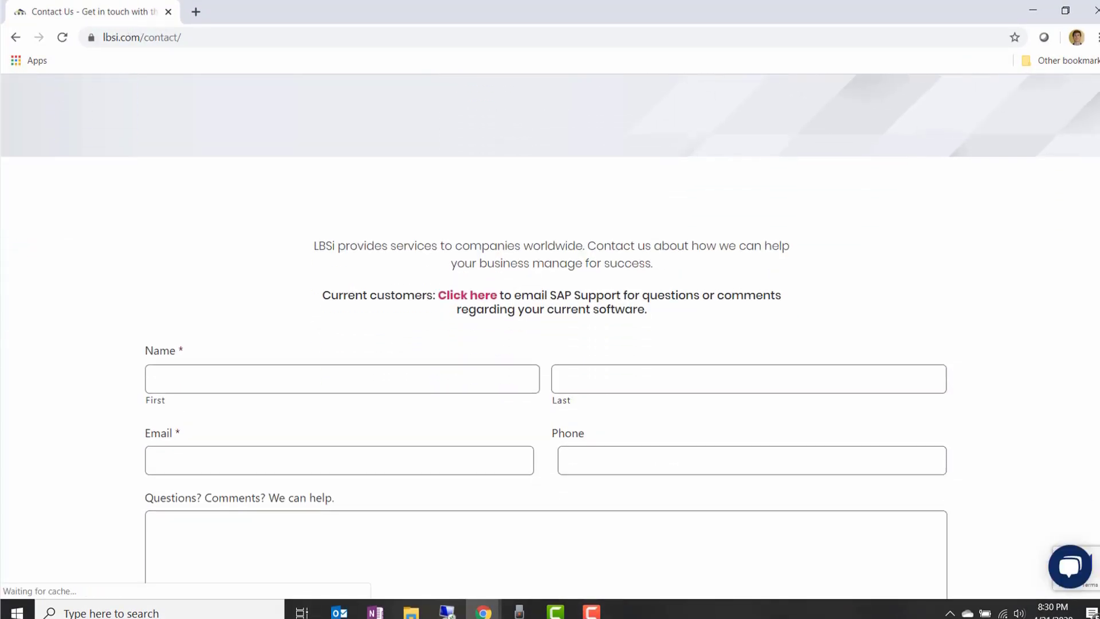
pyautogui.scroll(-2, 550, 343)
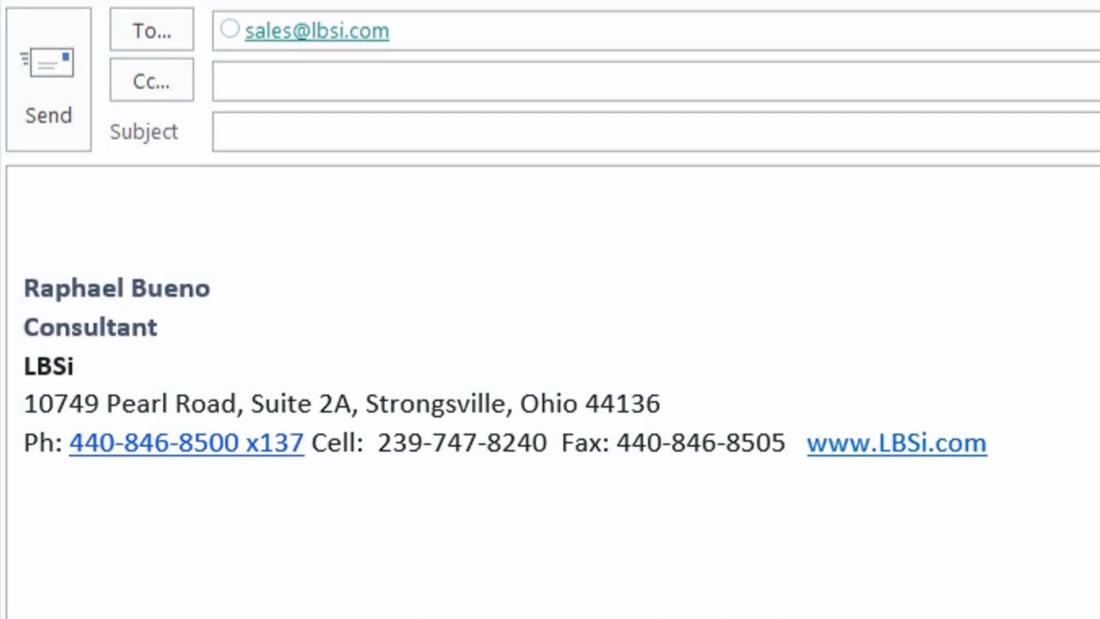